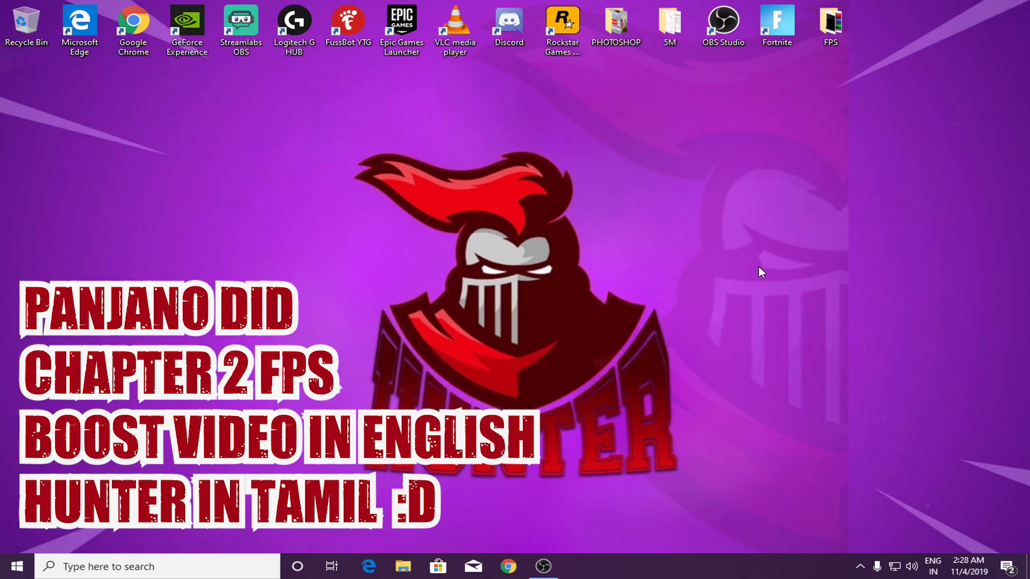
Open Chrome, search for windows 10, and go to Microsoft's Download Windows 10 page
left_click(212, 565)
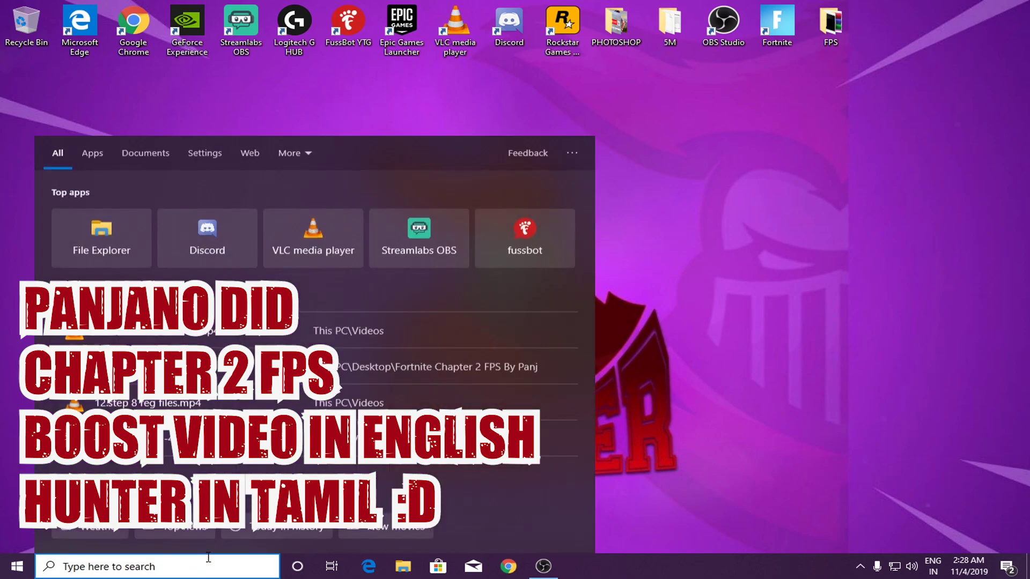
left_click(509, 566)
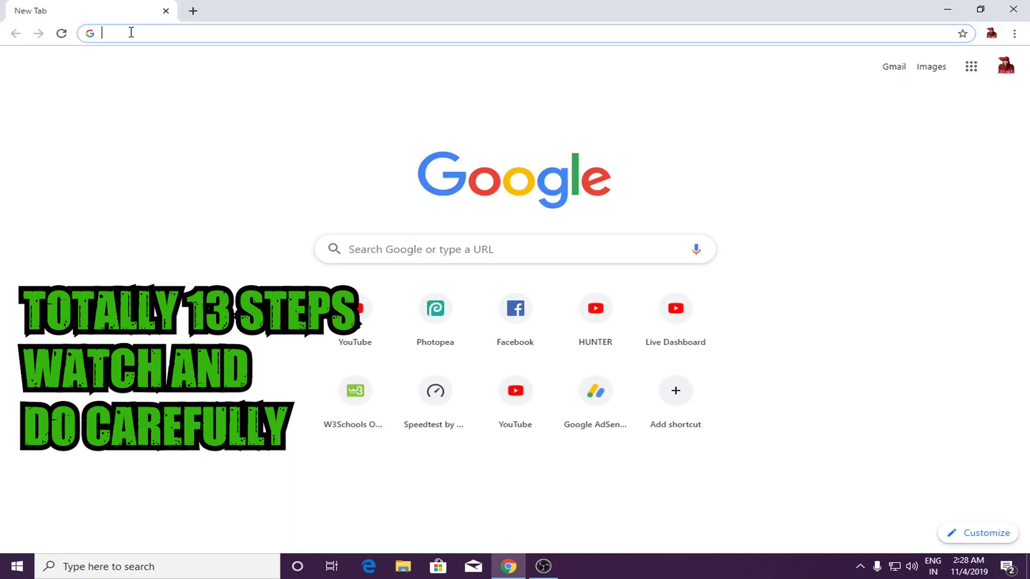
type("window ")
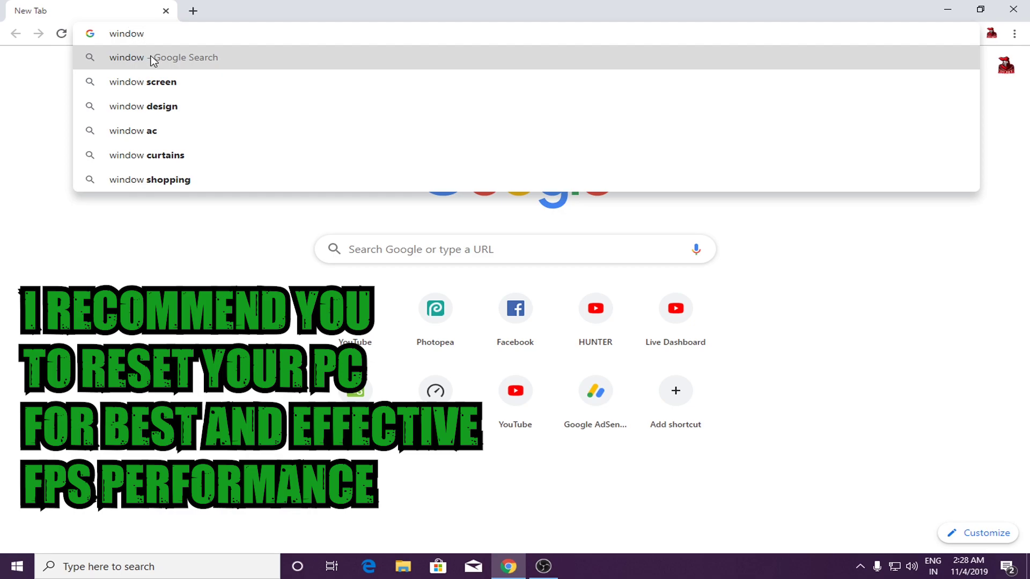
type("s")
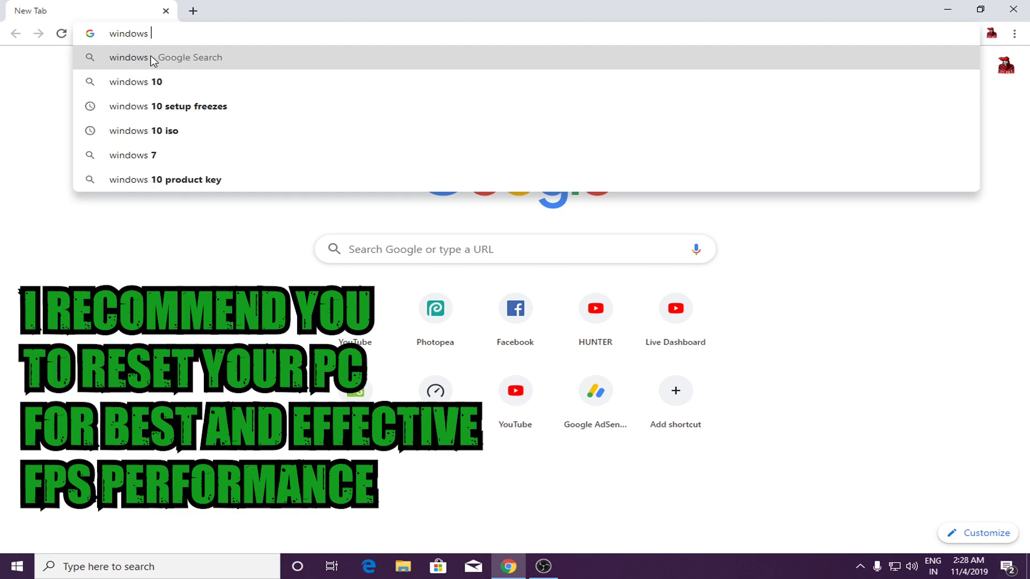
left_click(195, 81)
left_click(197, 163)
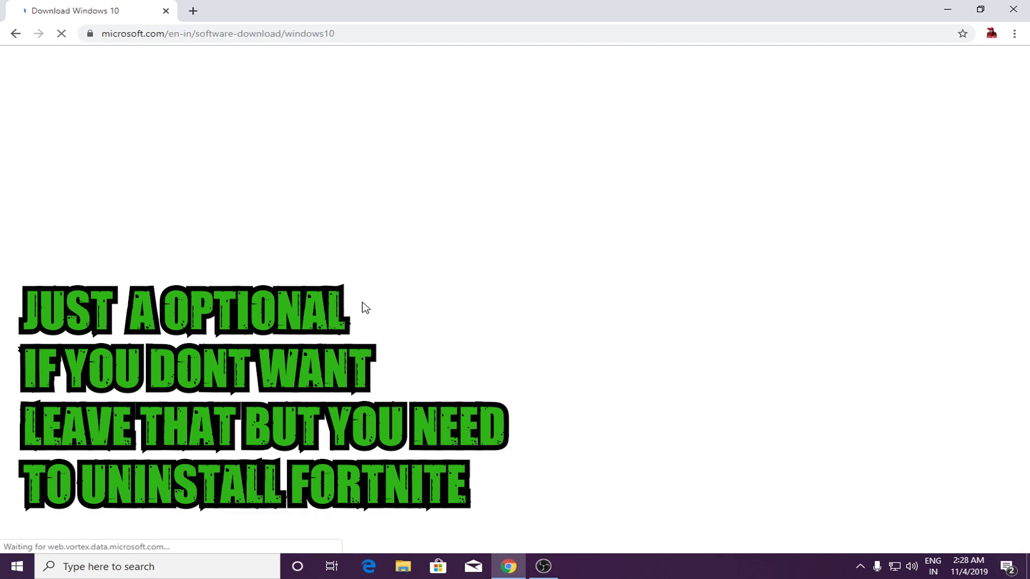
Download the Windows 10 media creation tool and exit Chrome despite the download in progress
scroll(288, 266, "down", 1)
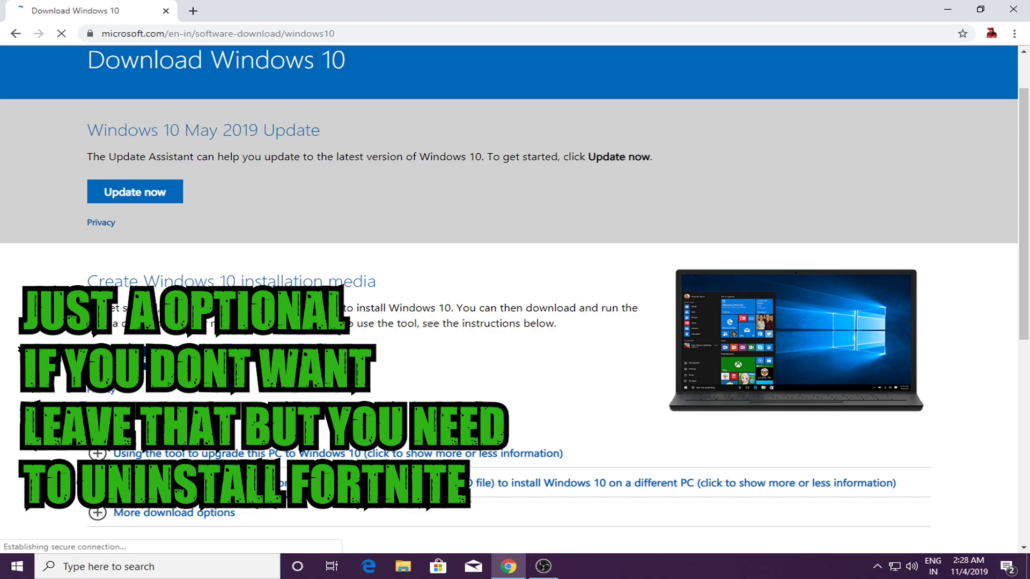
left_click(154, 359)
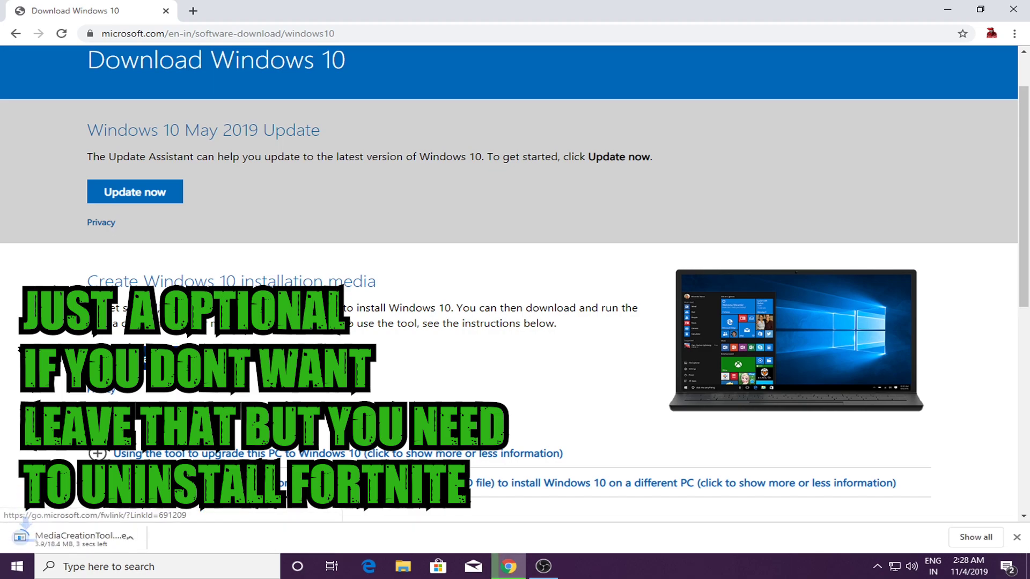
left_click(1007, 9)
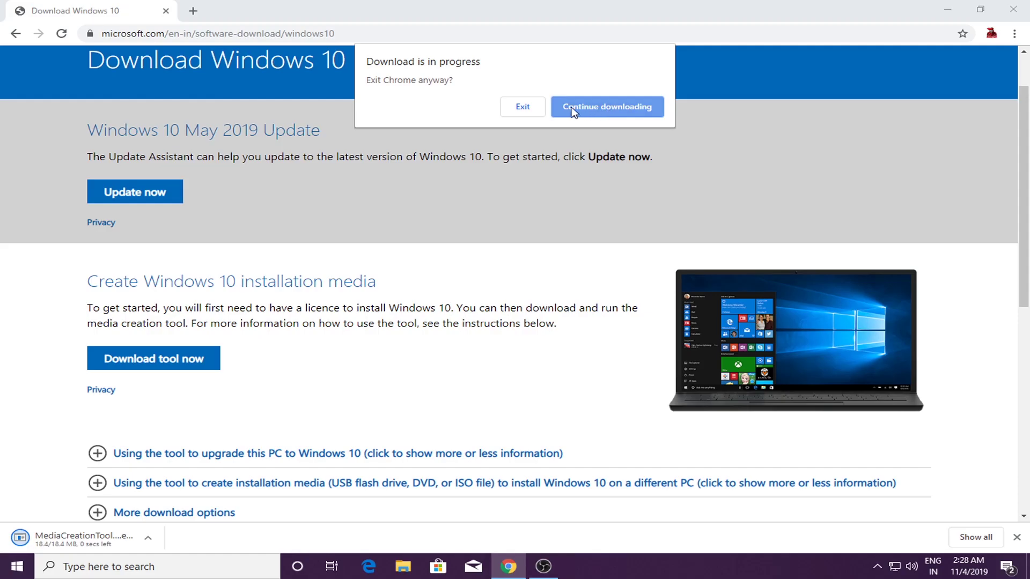
left_click(523, 107)
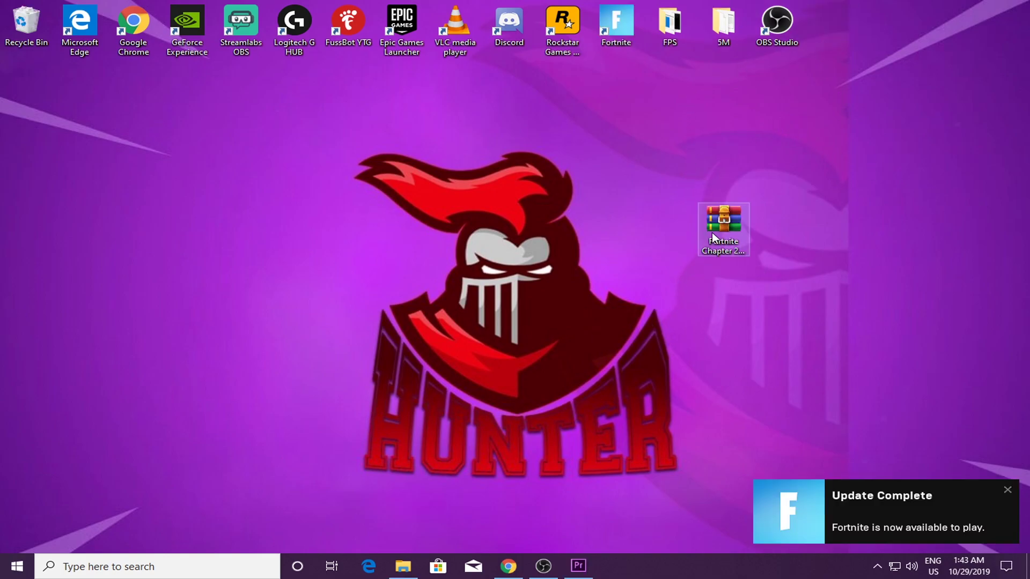
Extract the Fortnite Chapter 2 FPS By Panj archive onto the desktop and place the extracted folder beside it
right_click(714, 233)
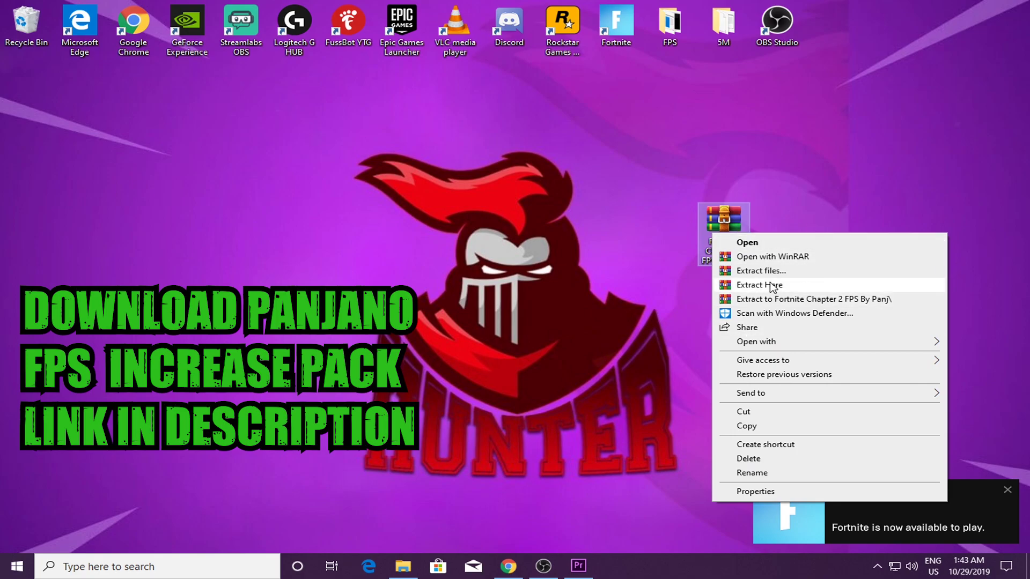
left_click(781, 190)
right_click(730, 225)
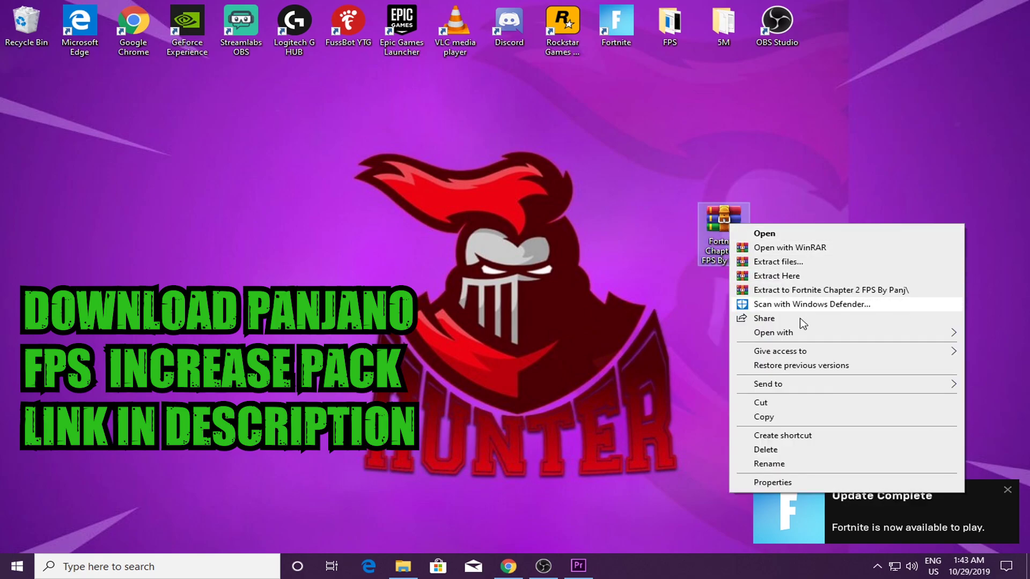
left_click(788, 277)
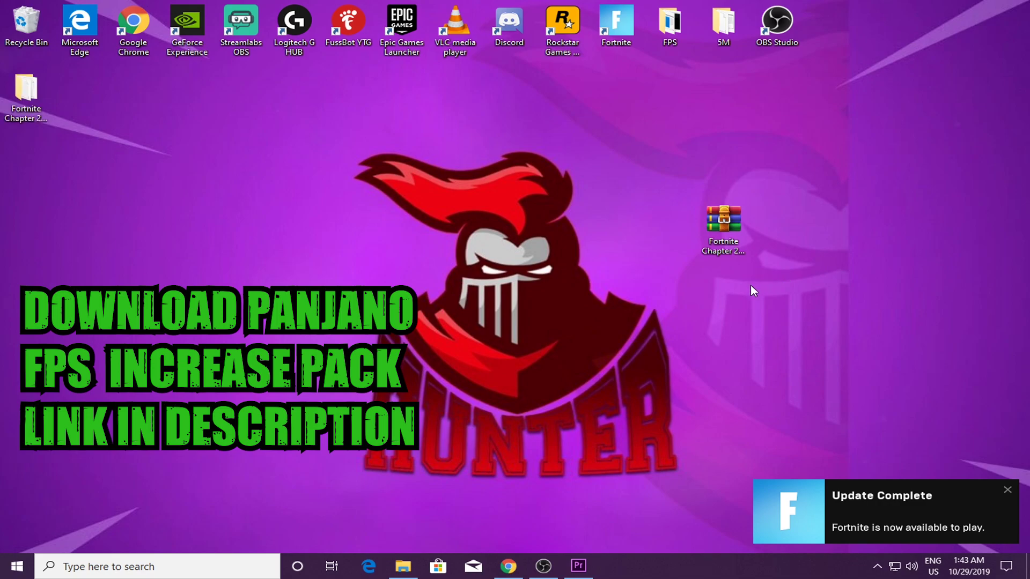
left_click_drag(26, 92, 799, 221)
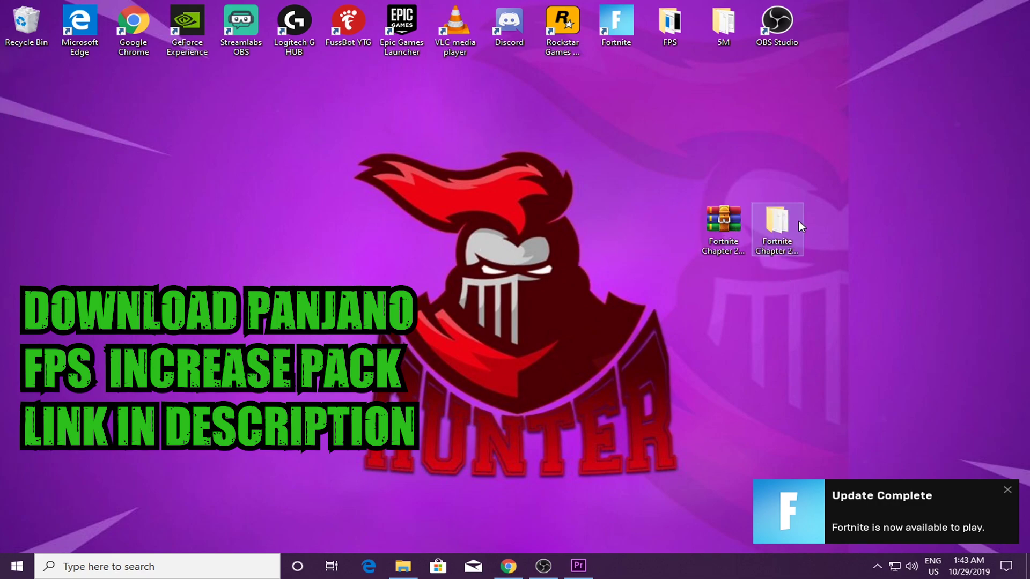
Look at the contents of the extracted Fortnite Chapter 2 FPS By Panj folder and close its window
double_click(789, 223)
left_click(1008, 8)
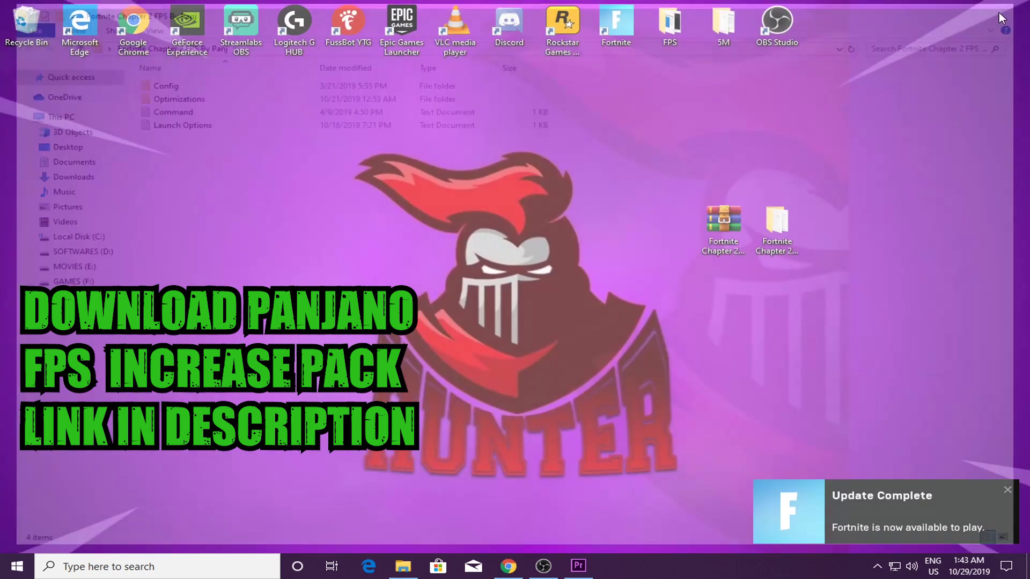
left_click_drag(739, 187, 829, 267)
left_click(853, 295)
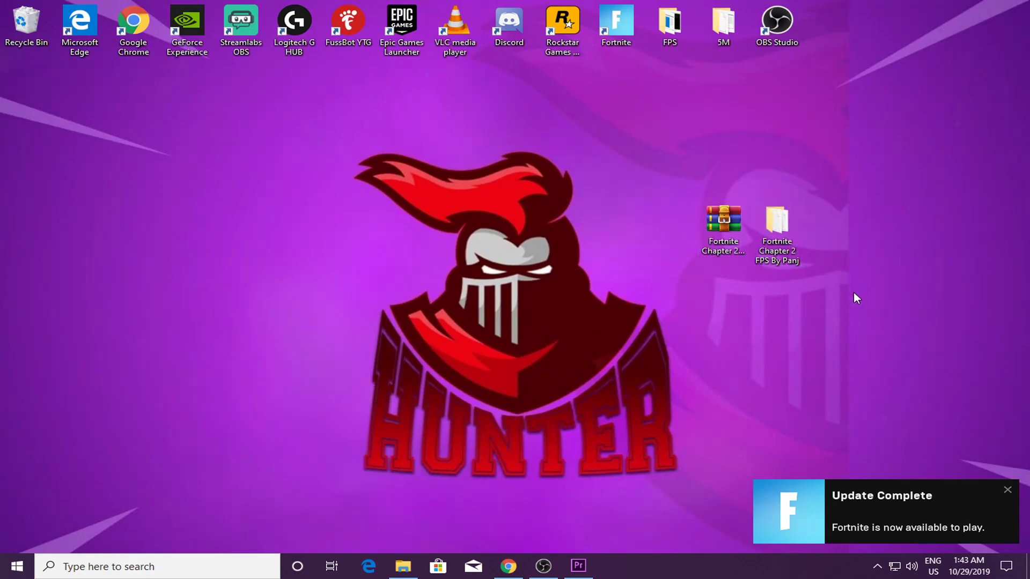
left_click(765, 257)
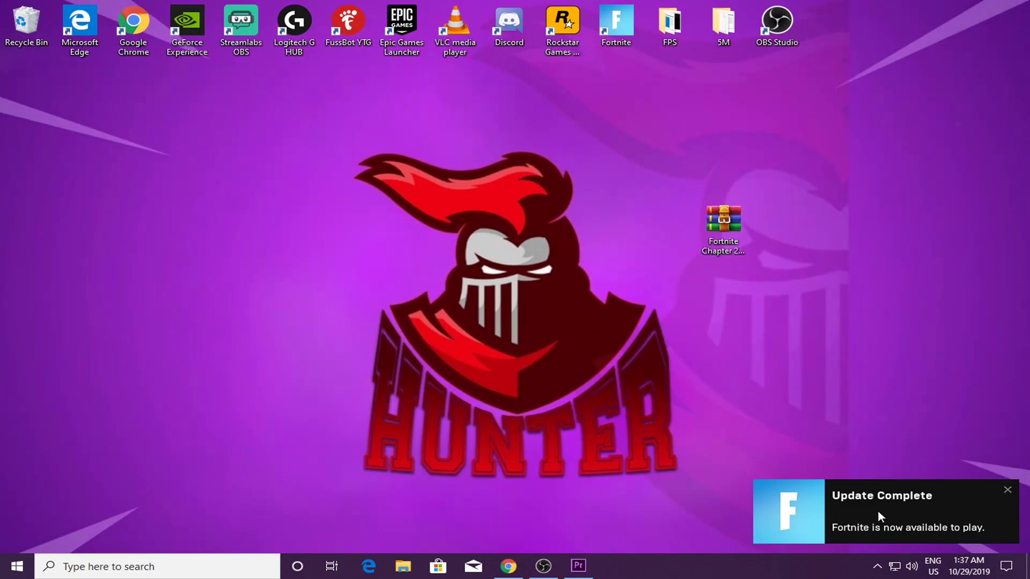
Use %appdata% to reach the AppData directory and open its Local folder
left_click(122, 569)
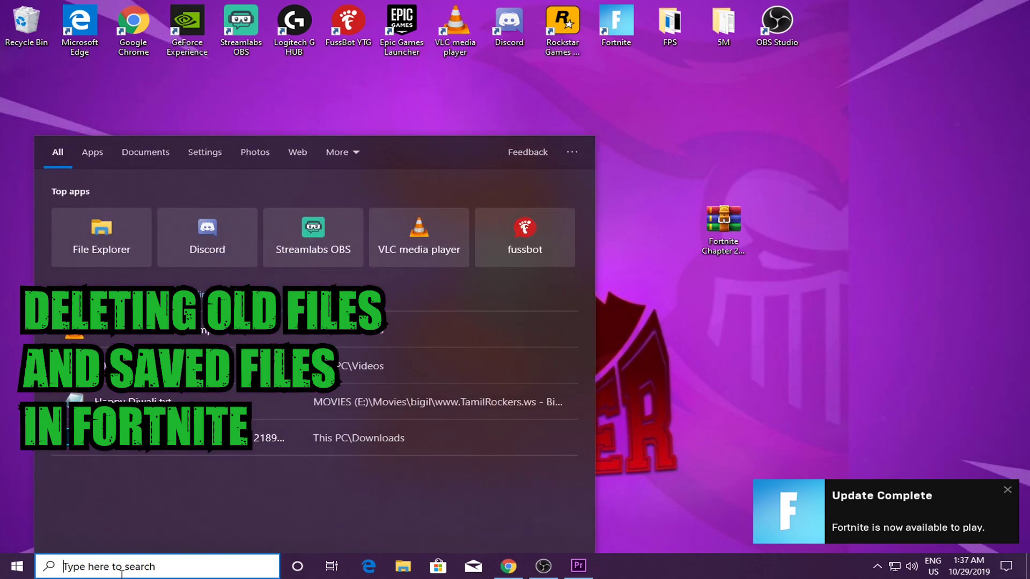
type("%appdata")
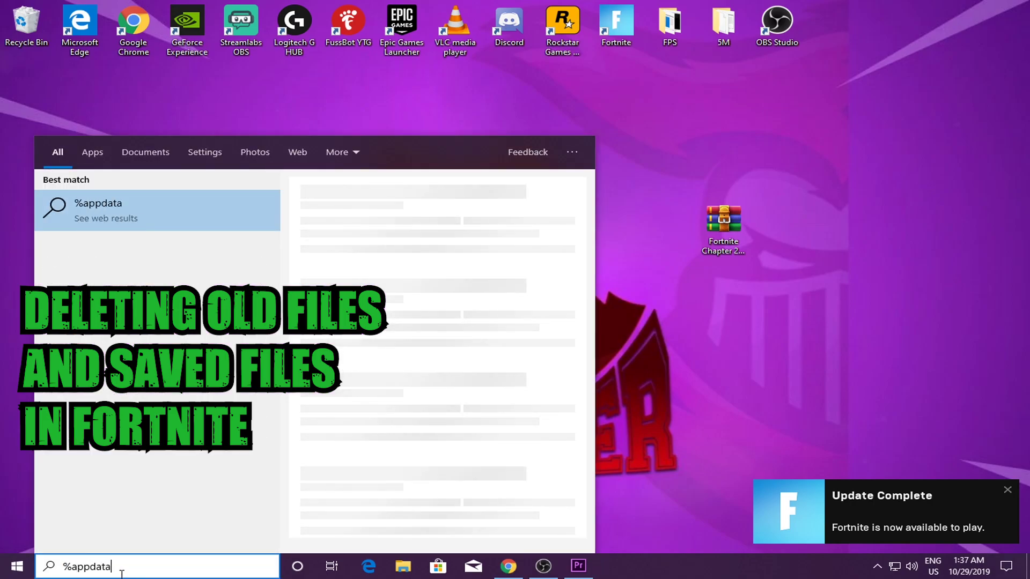
type("%")
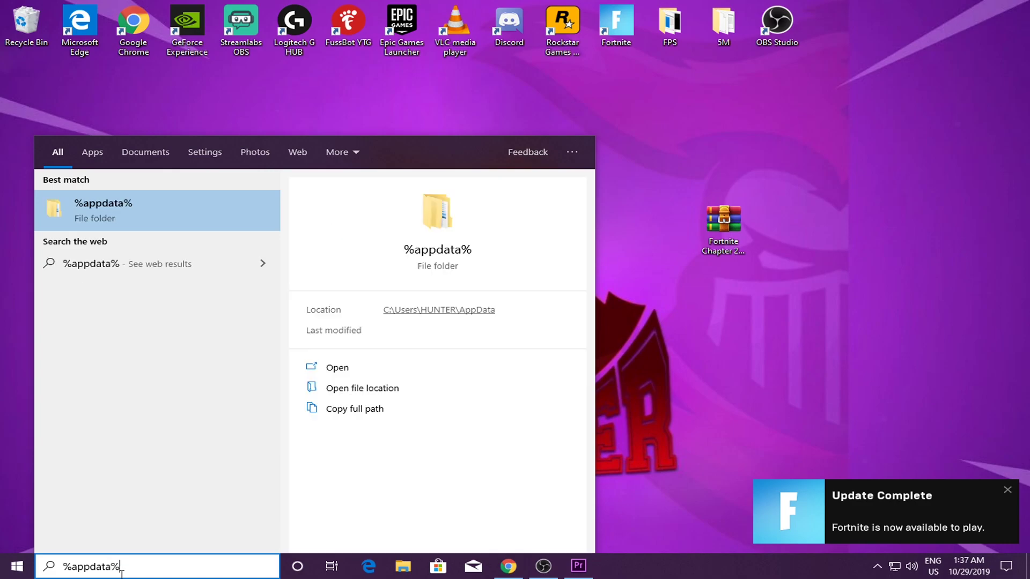
key("Return")
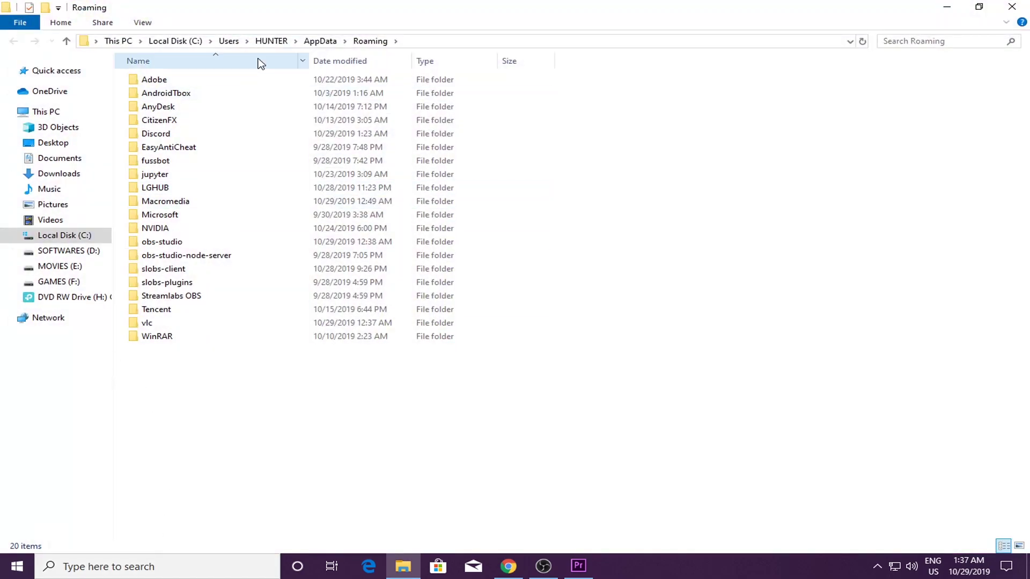
left_click(315, 41)
left_click(162, 81)
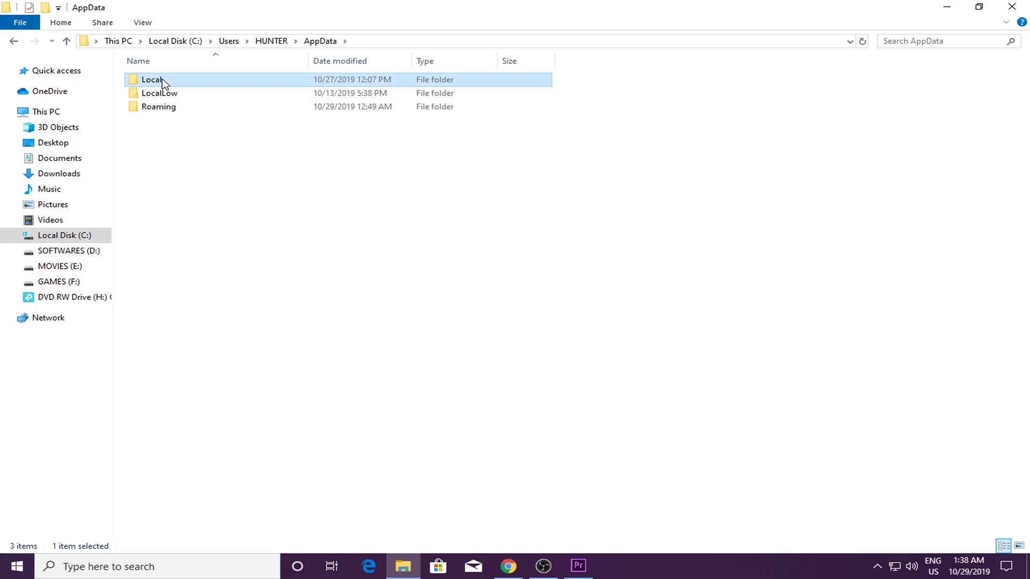
double_click(163, 82)
Find the FortniteGame folder in AppData\Local, check inside it, and delete the whole folder
scroll(247, 345, "down", 1)
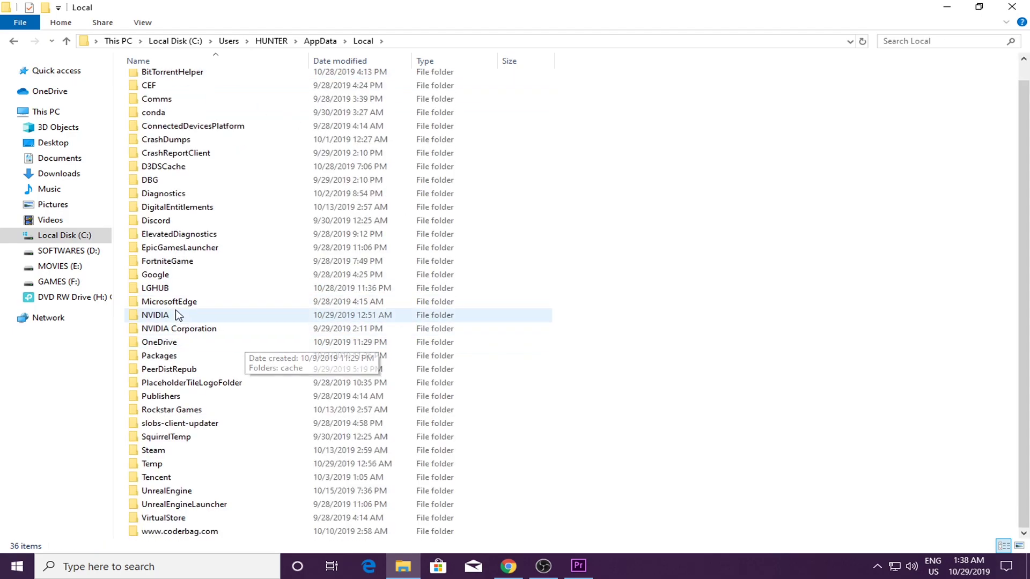
scroll(204, 316, "up", 1)
double_click(172, 283)
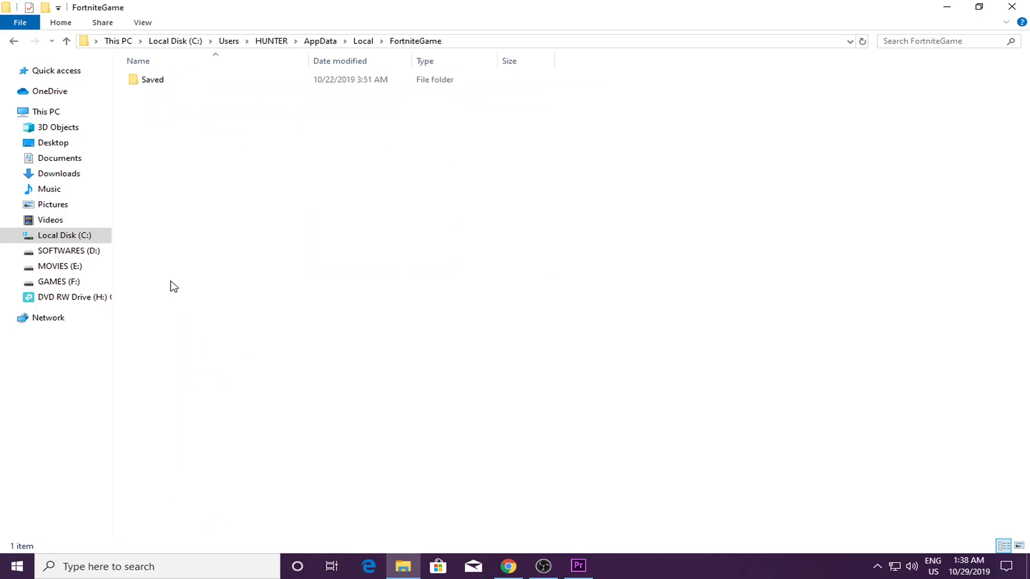
left_click(15, 42)
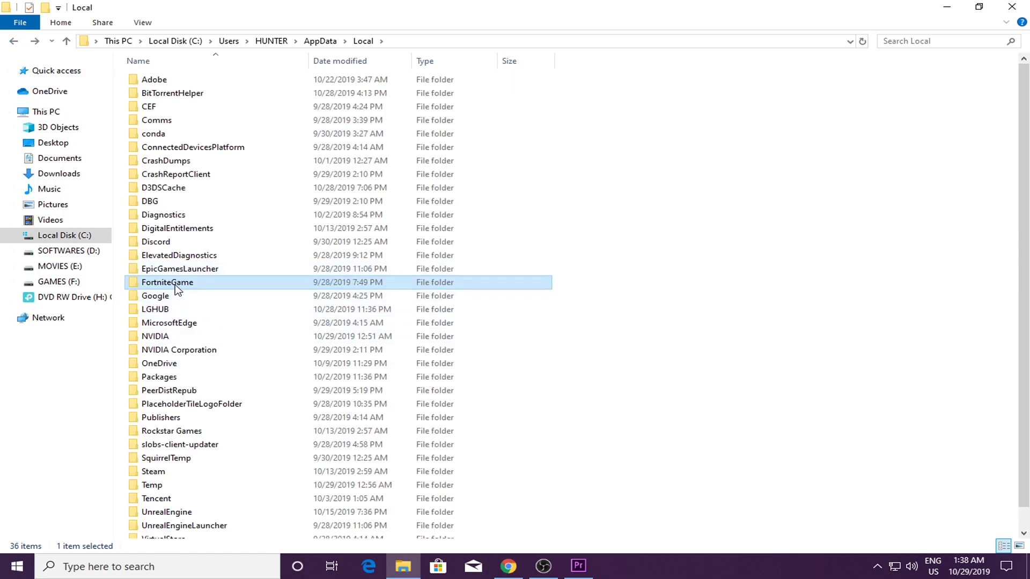
right_click(176, 284)
left_click(228, 510)
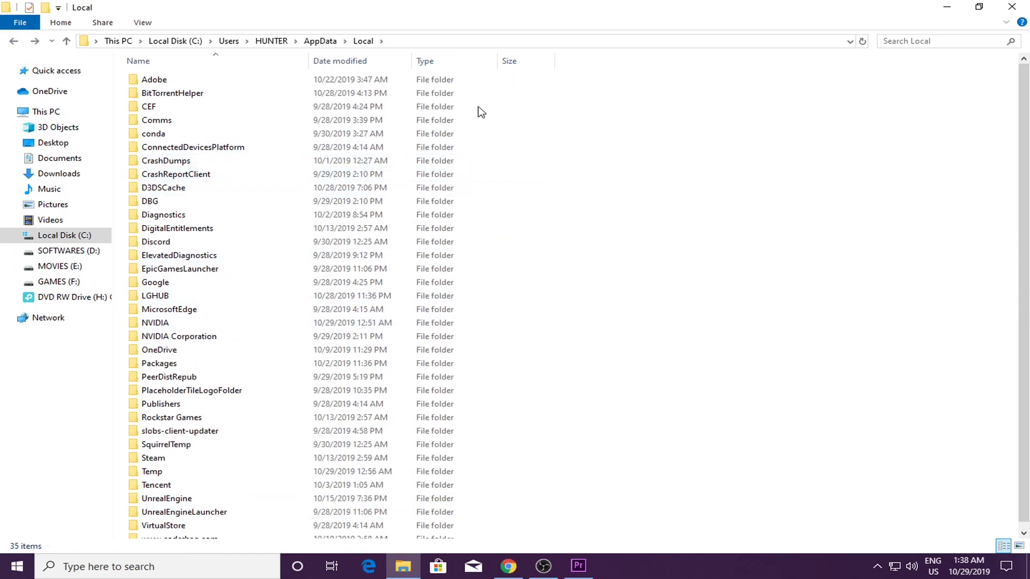
Close the Local folder window and empty the Recycle Bin
left_click(1013, 6)
right_click(22, 28)
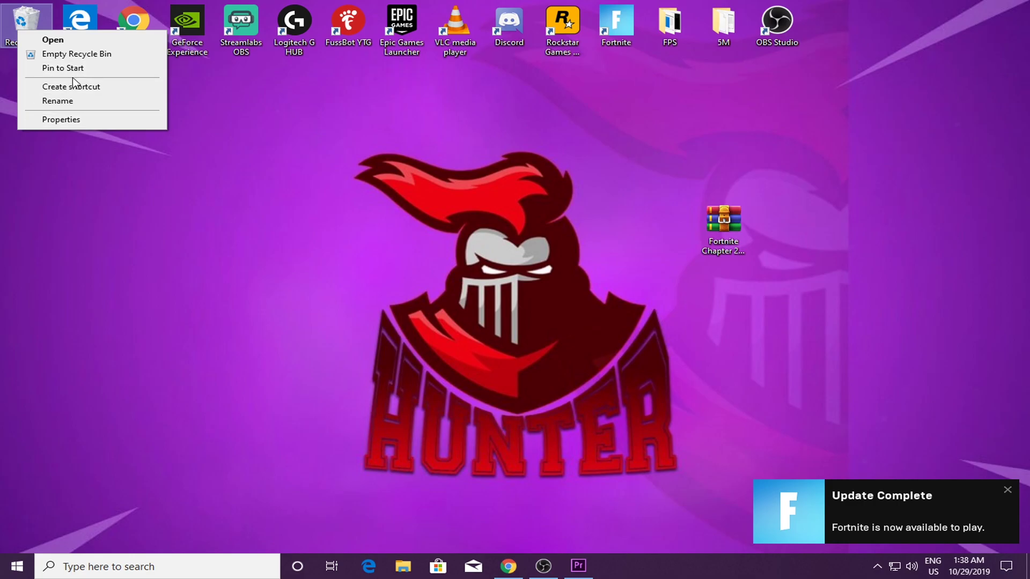
left_click(58, 54)
left_click(575, 294)
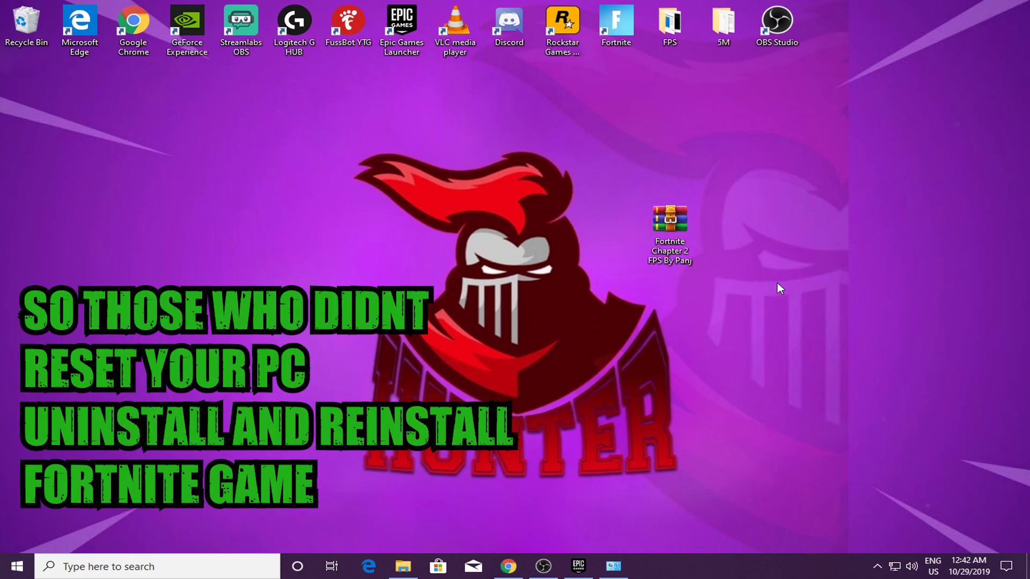
Move the Fortnite Chapter 2 FPS By Panj archive icon to the desktop column of the 5M folder
left_click(669, 231)
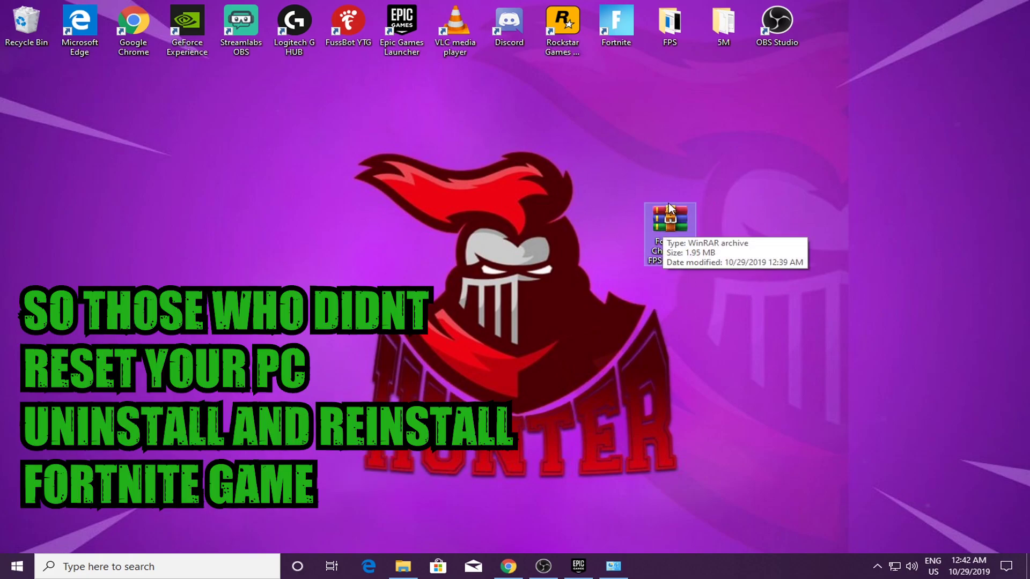
left_click_drag(647, 214, 729, 211)
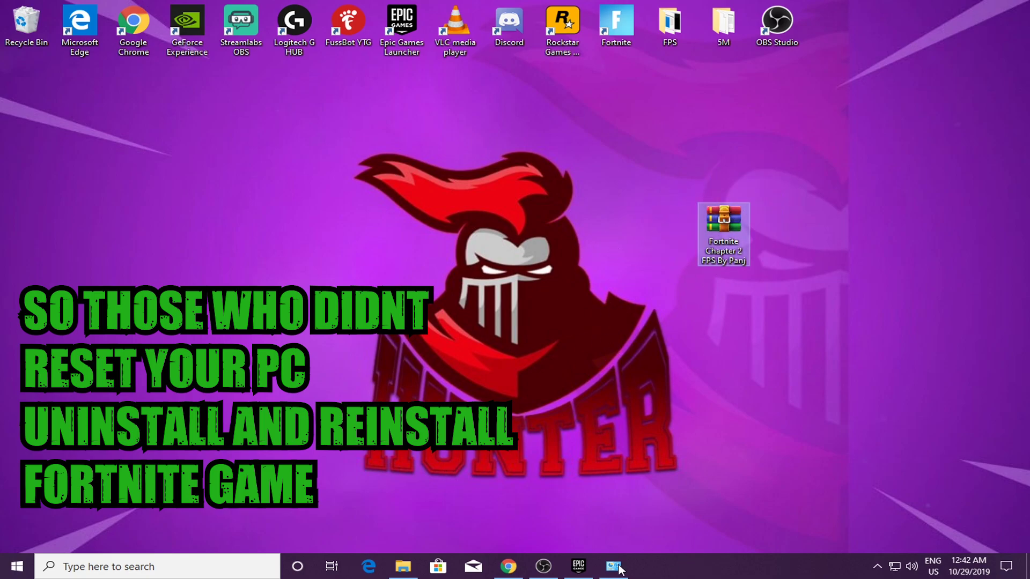
key("super")
left_click(732, 450)
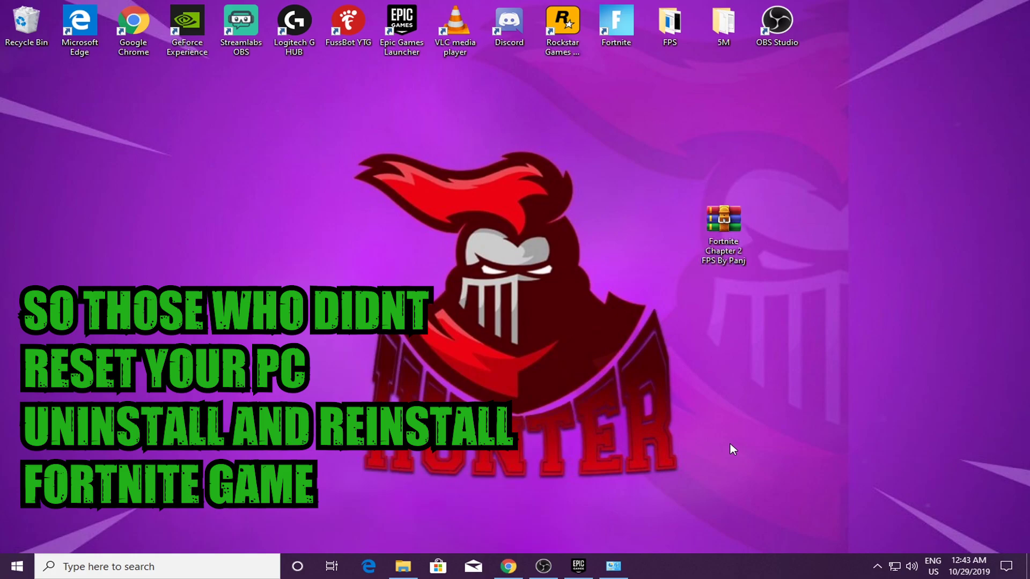
Switch to the Epic Games Launcher, uninstall Fortnite from the library, and start installing it again
left_click(579, 566)
left_click(235, 157)
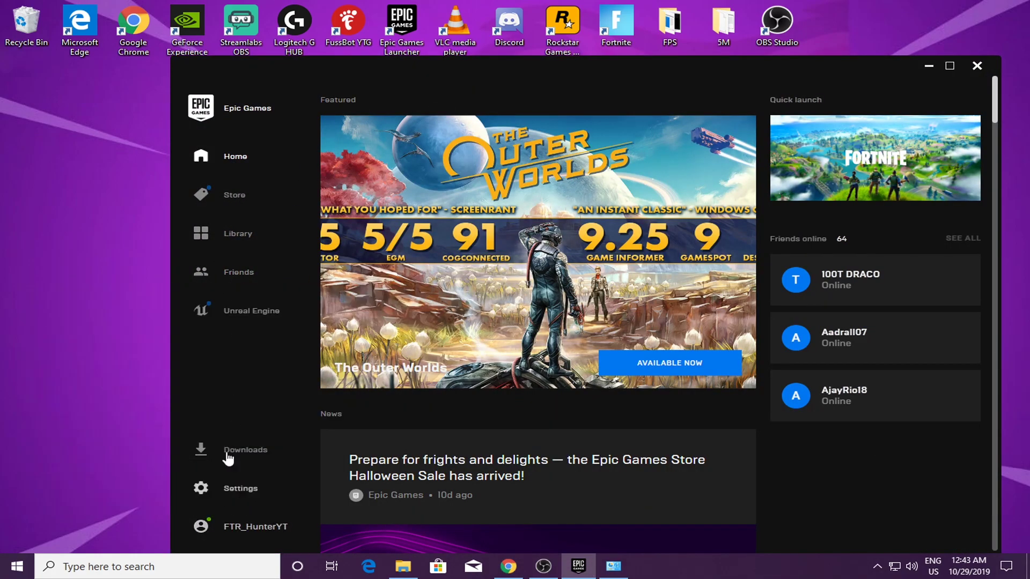
left_click(270, 235)
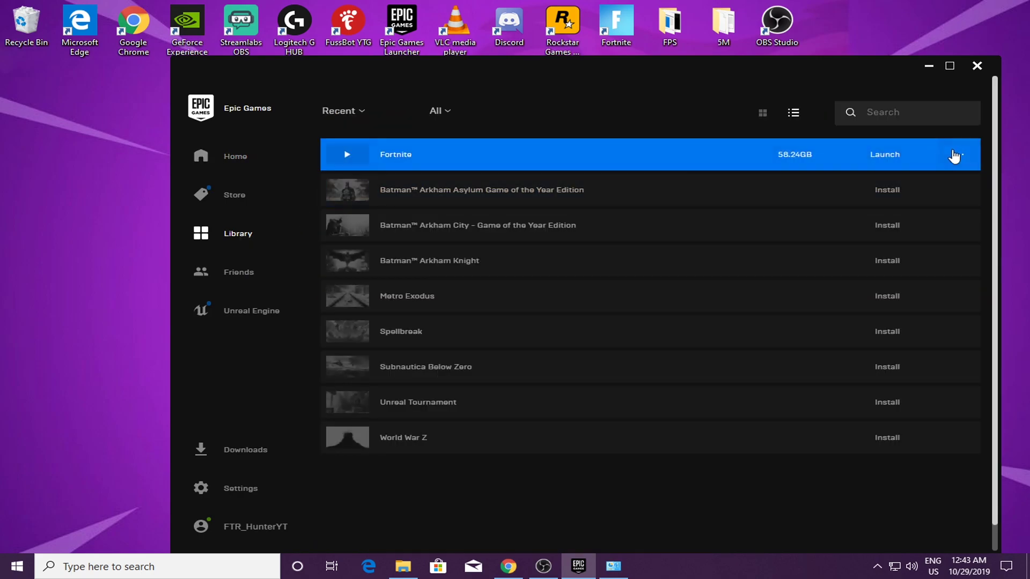
left_click(951, 156)
left_click(853, 304)
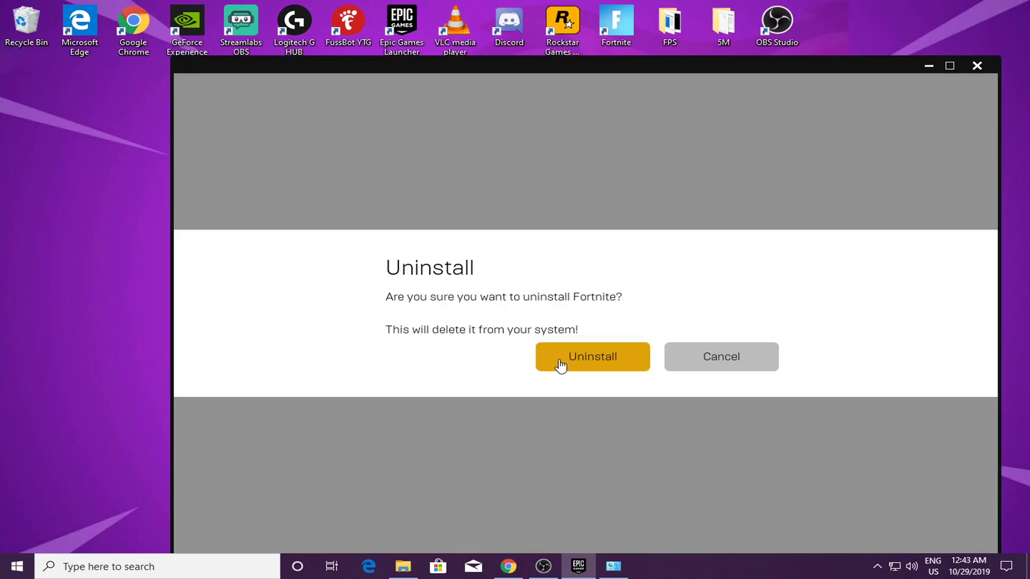
left_click(580, 363)
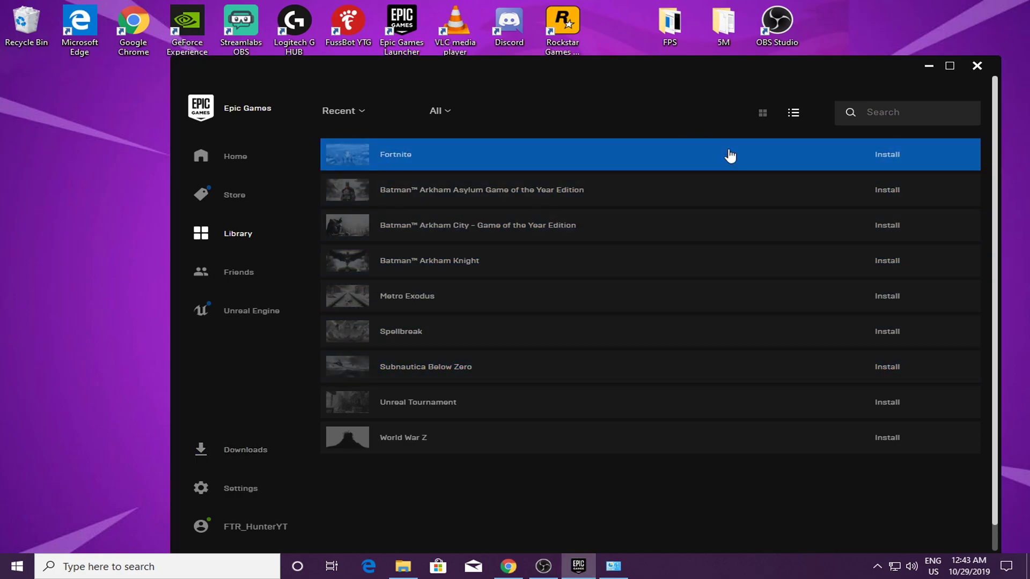
left_click(724, 154)
left_click(661, 389)
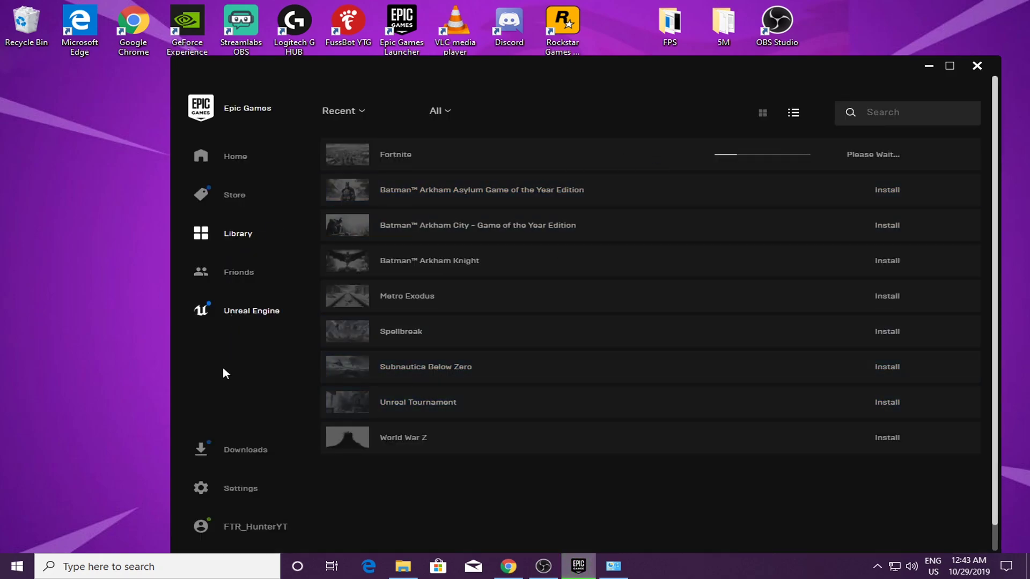
Open the launcher's downloads list to check the Fortnite installation
left_click(219, 452)
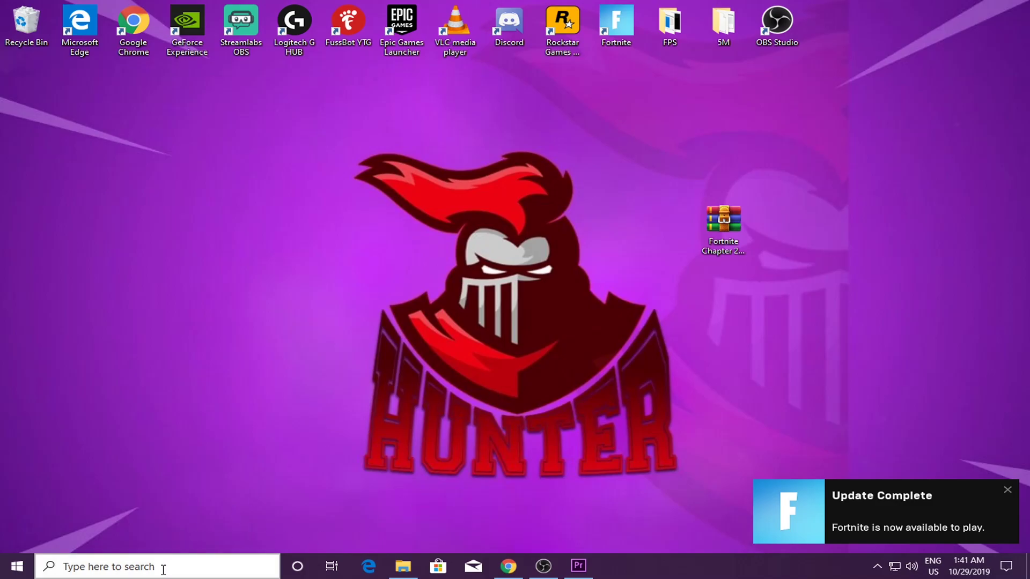
Search Windows for "system re" and open the Create a restore point settings
left_click(161, 566)
type("syste")
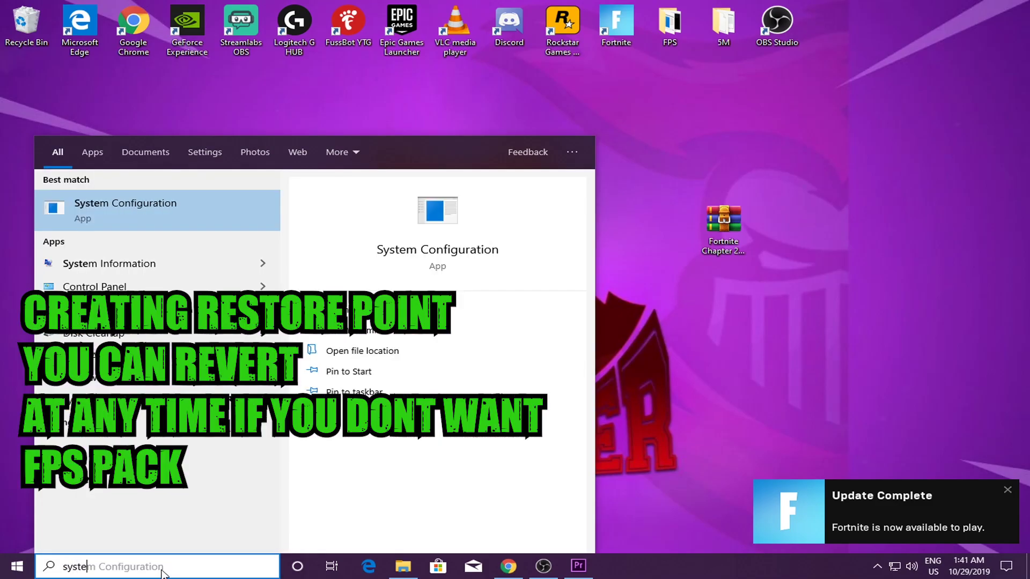
type("m re")
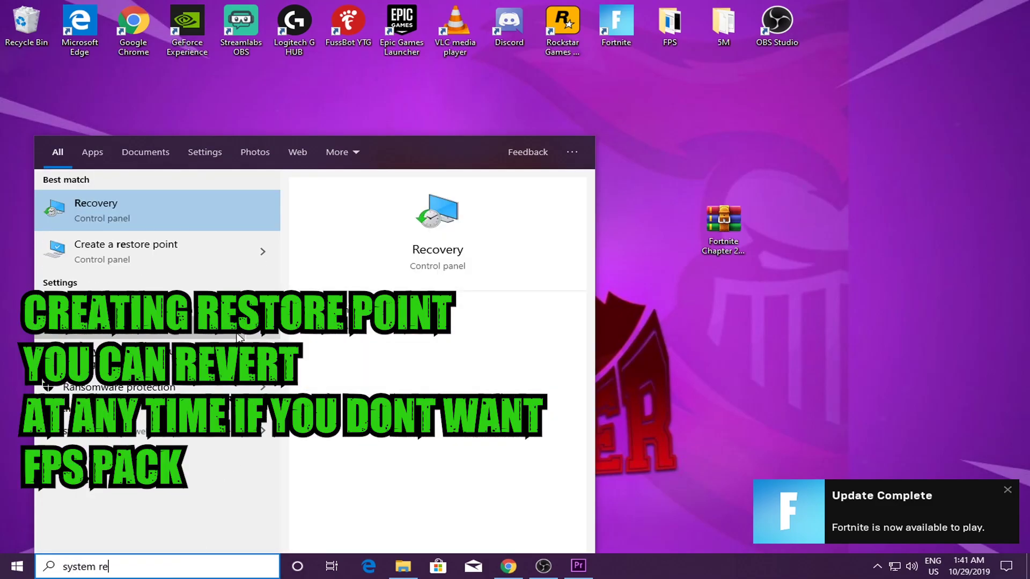
left_click(188, 260)
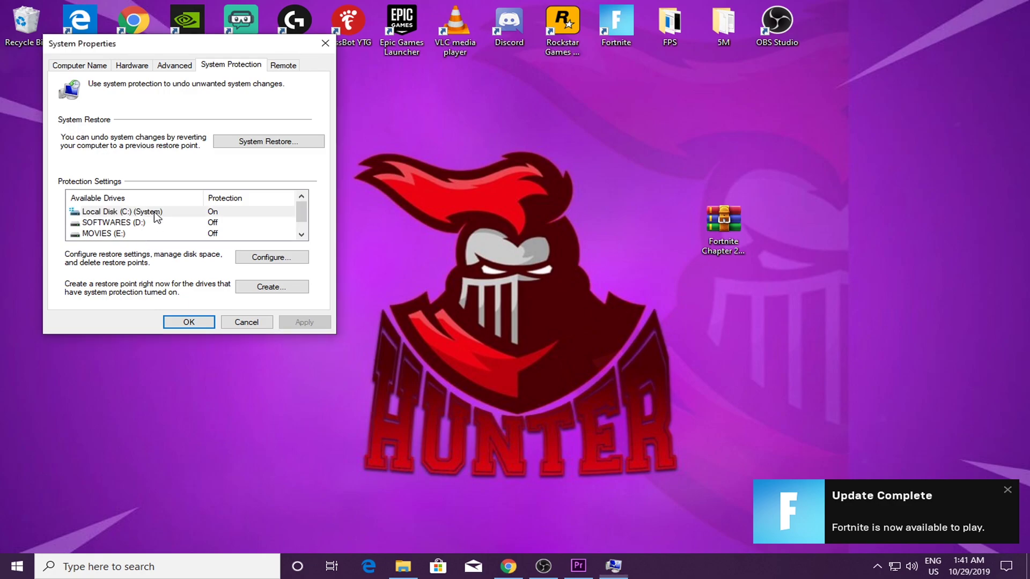
Configure Local Disk (C:) with system protection turned on and a maximum disk space usage of 1%
left_click(157, 212)
left_click(264, 255)
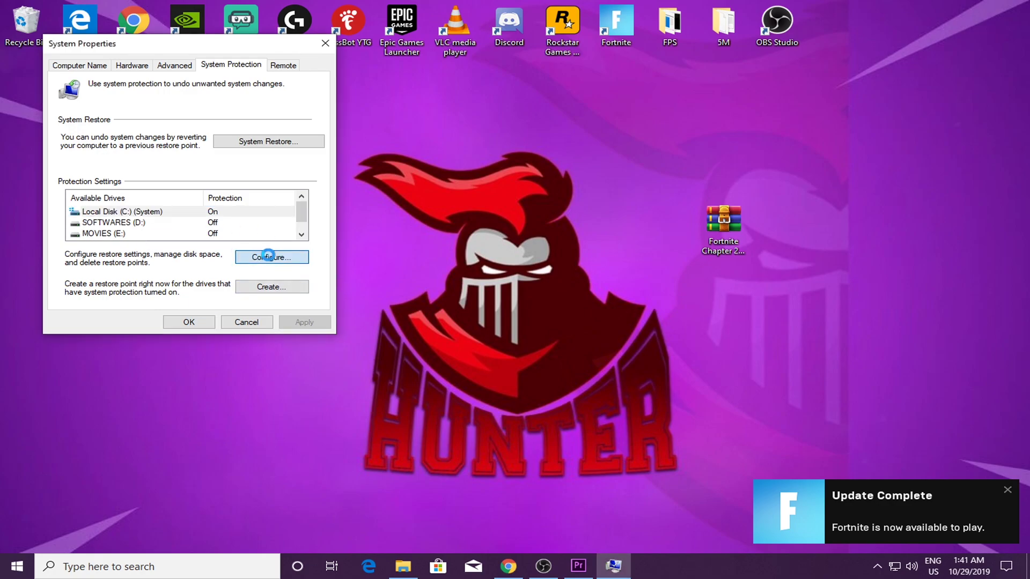
left_click_drag(183, 274, 160, 275)
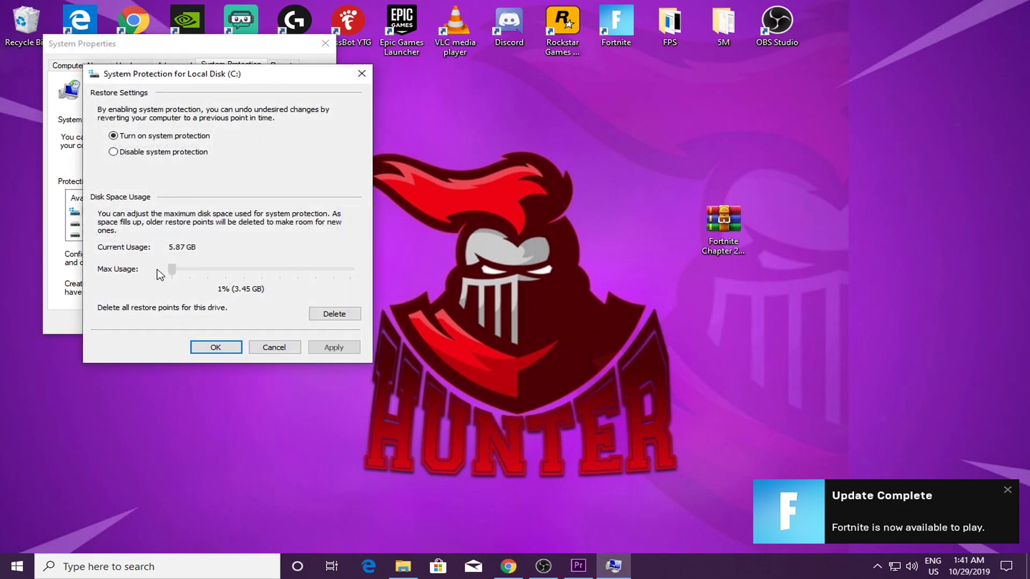
left_click(329, 349)
left_click(322, 237)
left_click(217, 349)
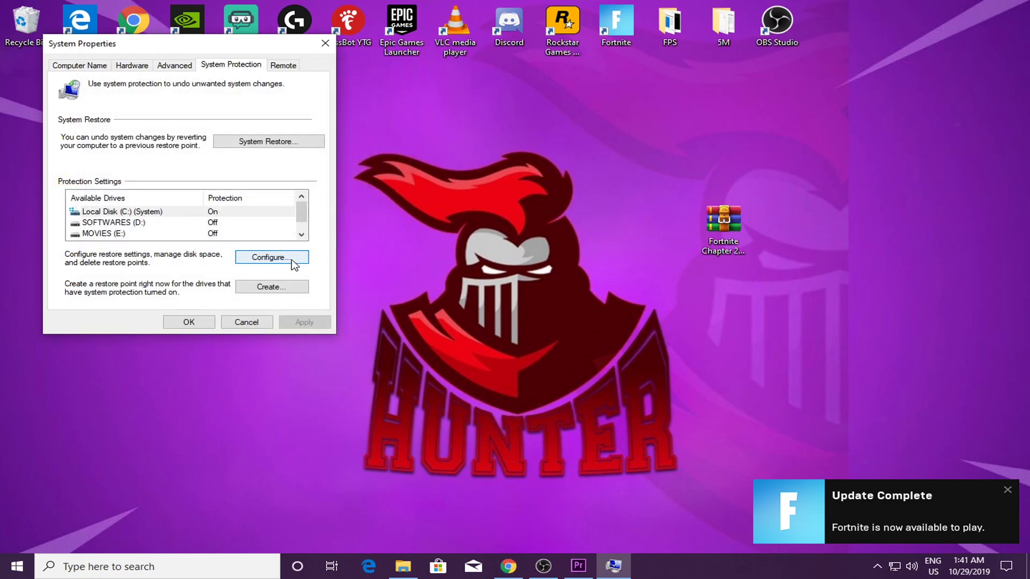
Create a system restore point with the description "fortnite"
left_click(270, 287)
type("fortnite")
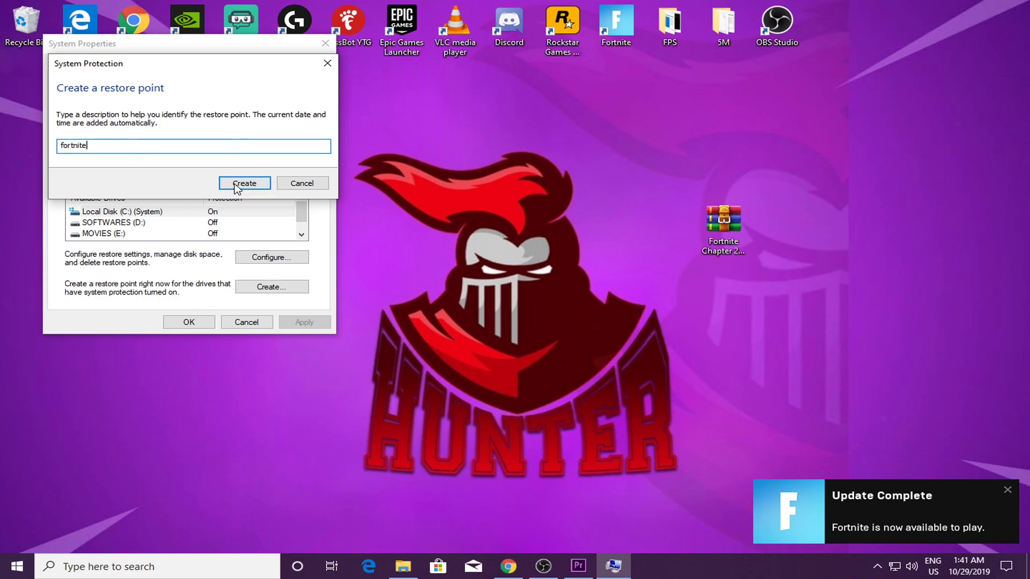
left_click(236, 183)
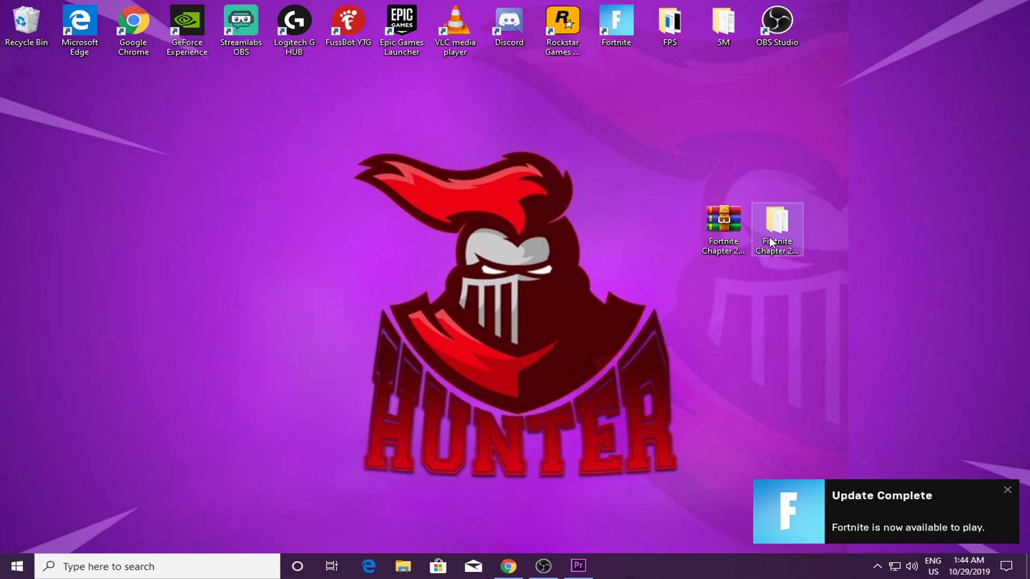
Open the extracted Fortnite Chapter 2 FPS folder and examine the High end, Low end and Recommended presets in Config
double_click(776, 235)
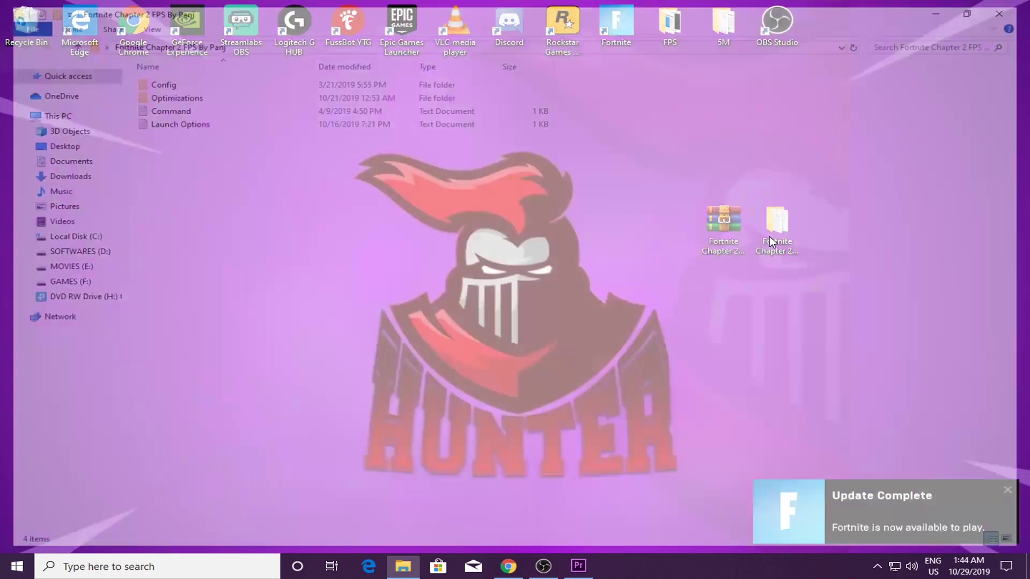
left_click_drag(179, 173, 192, 144)
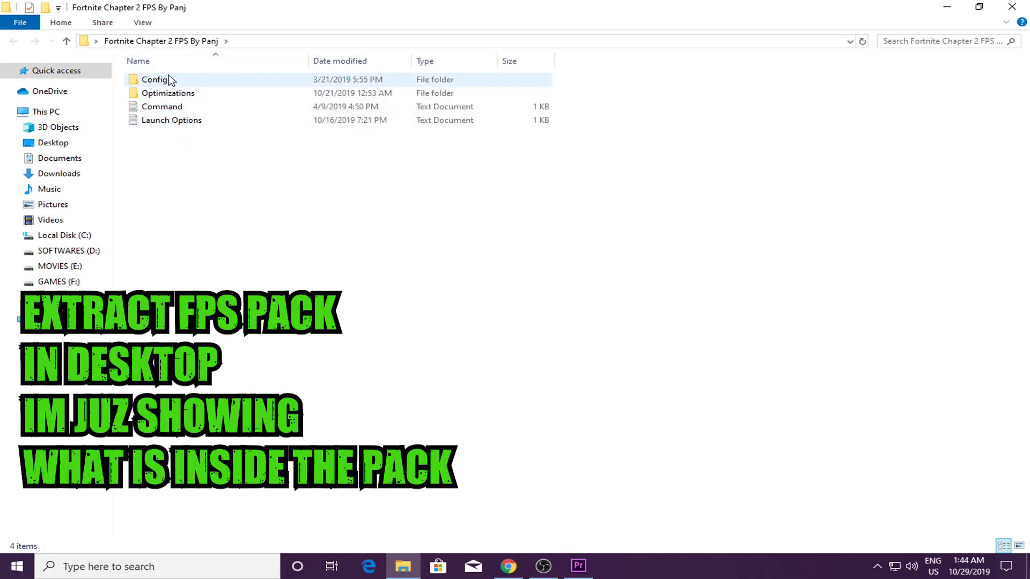
double_click(170, 81)
left_click_drag(284, 174, 158, 72)
left_click(196, 146)
left_click(167, 82)
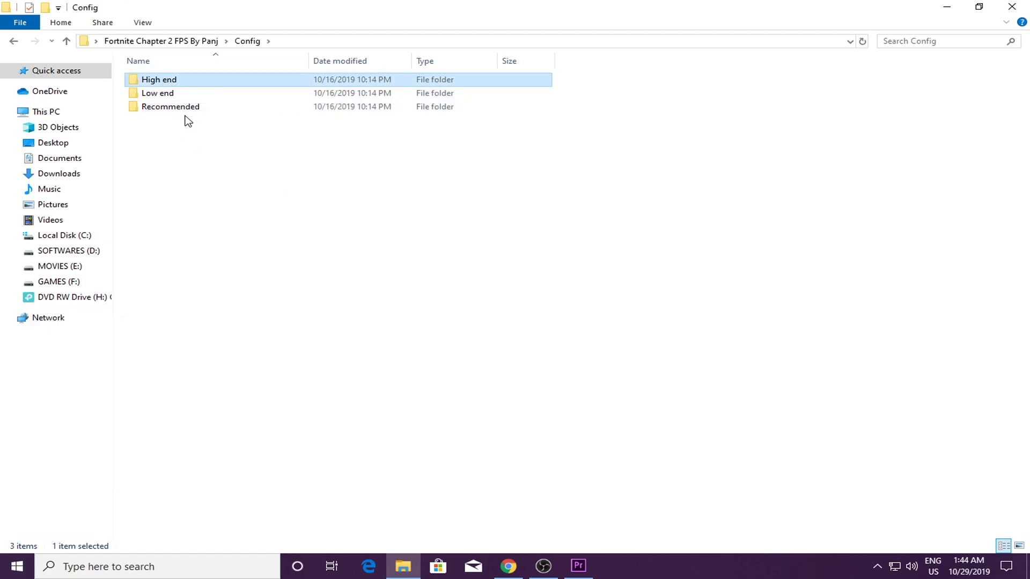
left_click(159, 96)
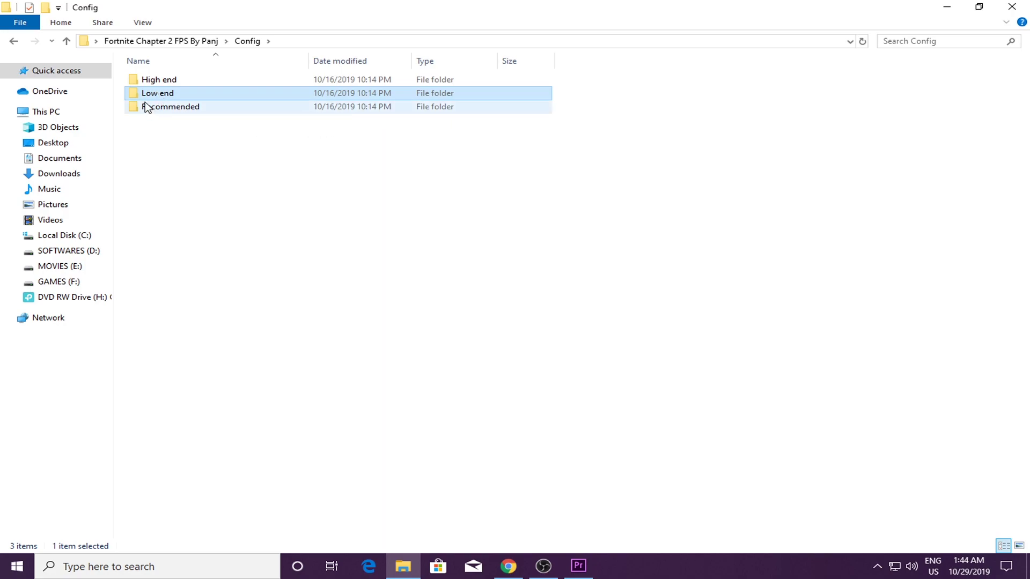
left_click(170, 110)
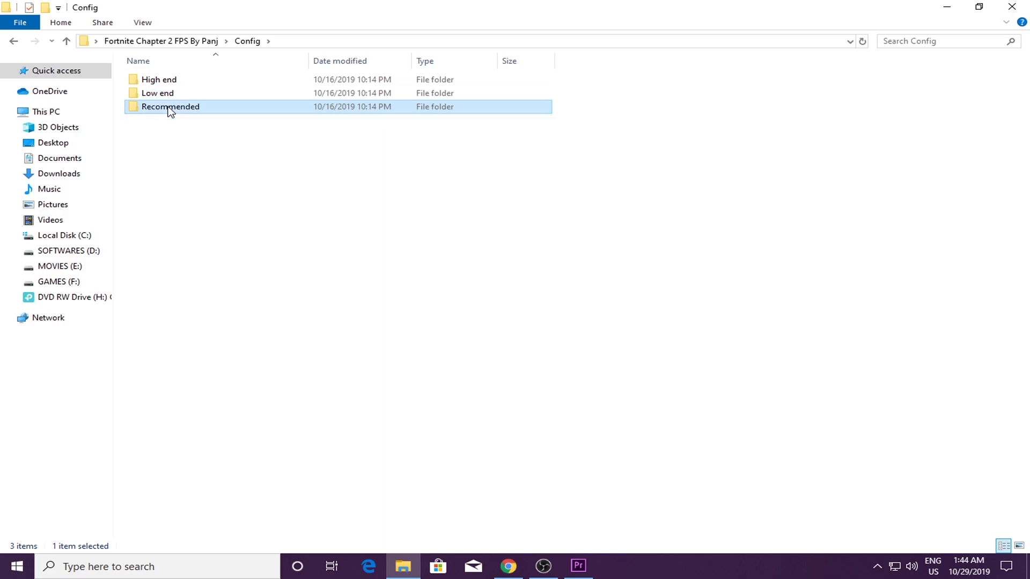
Inspect the configuration files in the Recommended preset folder and return to Config
double_click(177, 108)
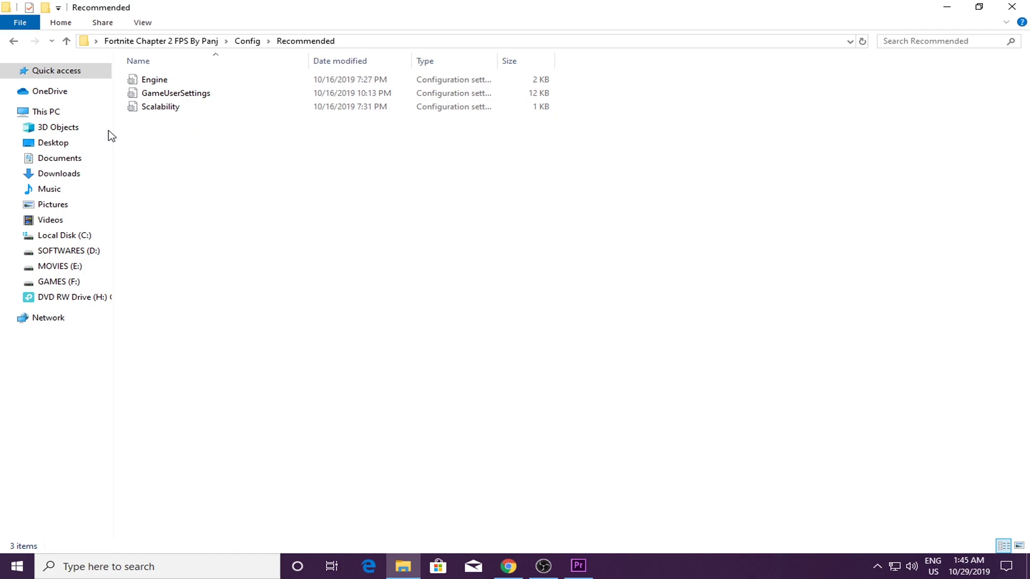
left_click_drag(292, 160, 118, 55)
left_click(264, 188)
left_click(14, 42)
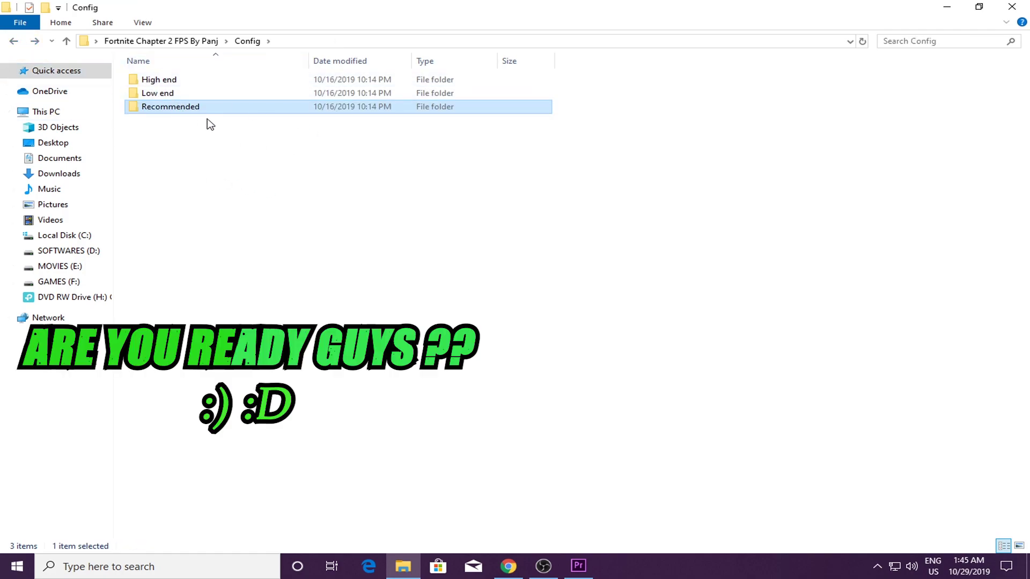
left_click(168, 82)
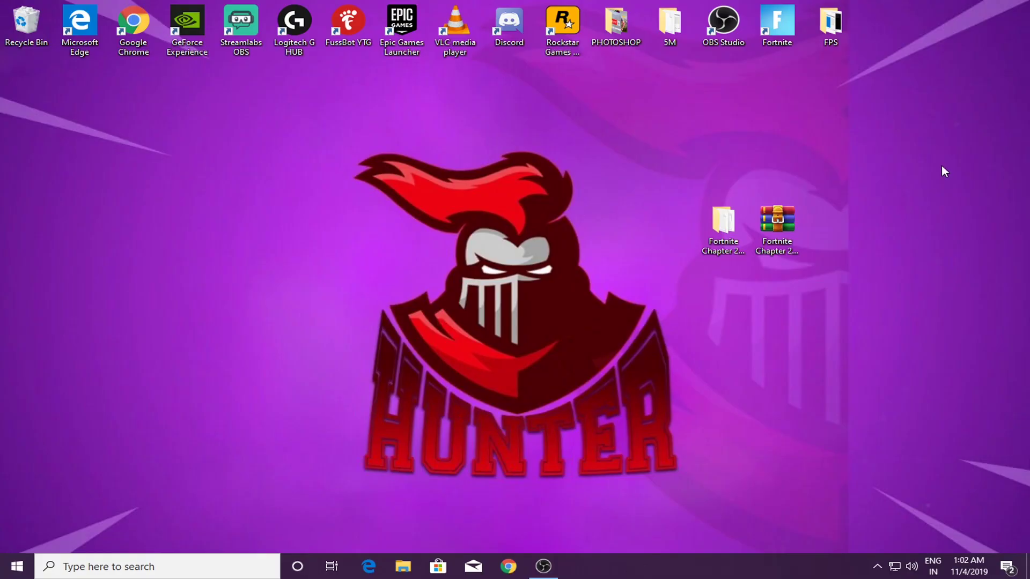
Open the Roaming folder by searching for %appdata% and go up to the AppData folder
left_click(124, 571)
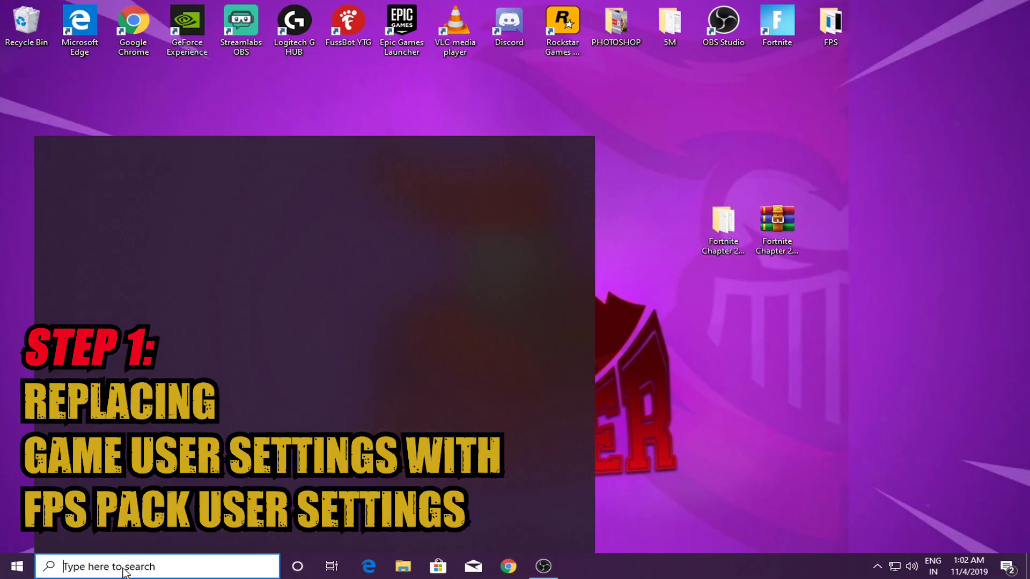
type("%")
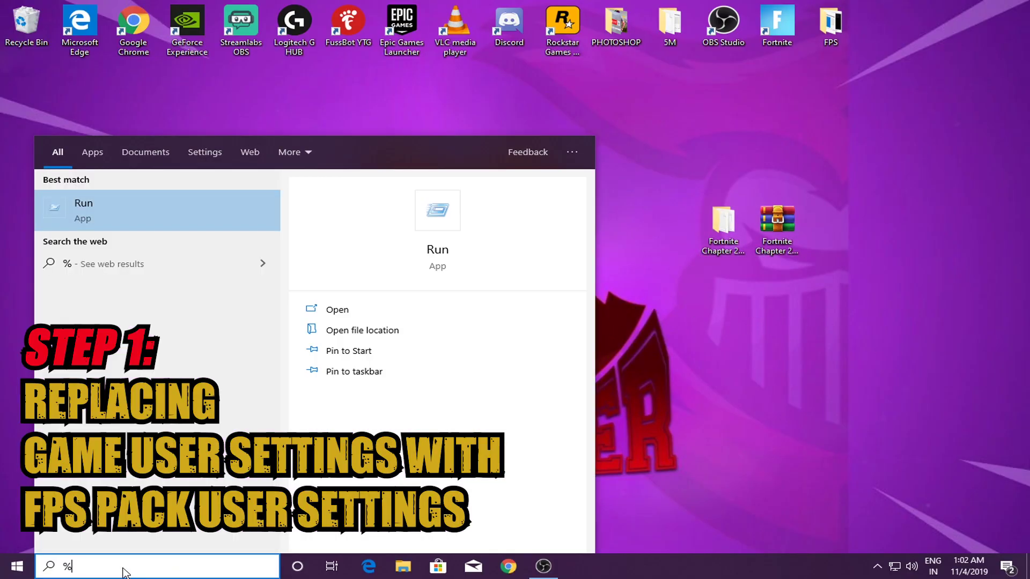
type("appdata%")
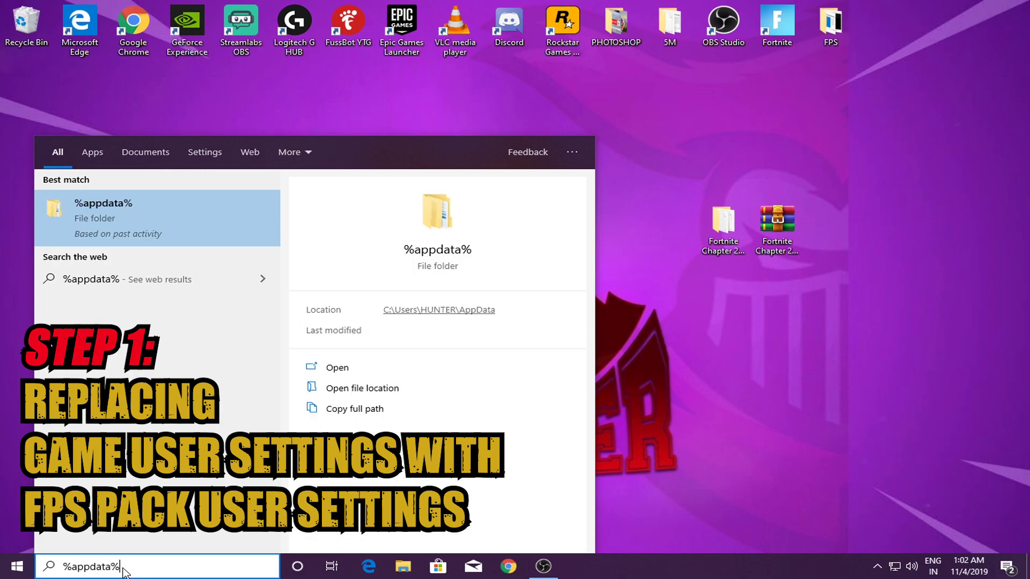
key("Return")
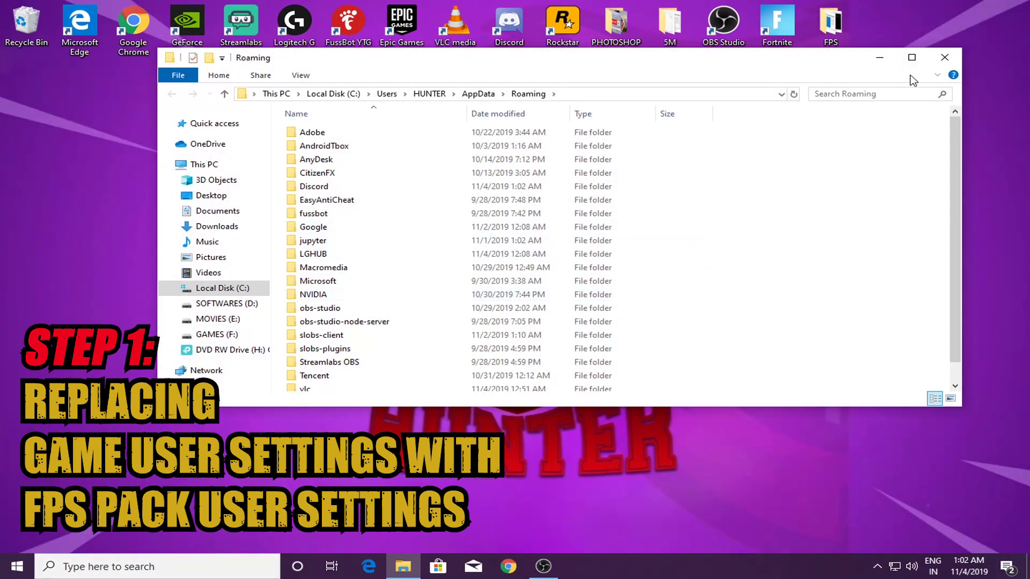
left_click_drag(683, 74, 740, 201)
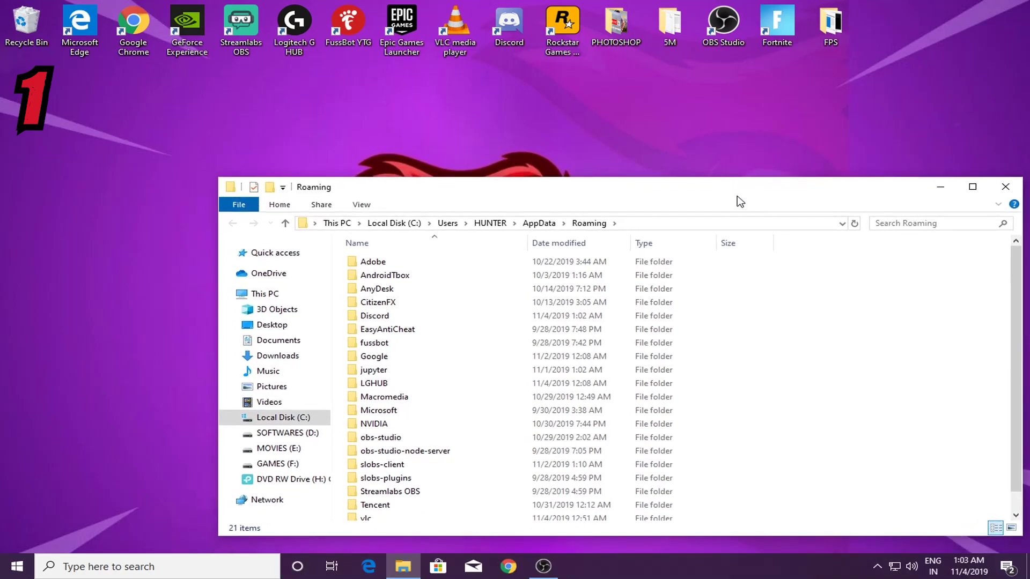
left_click(539, 223)
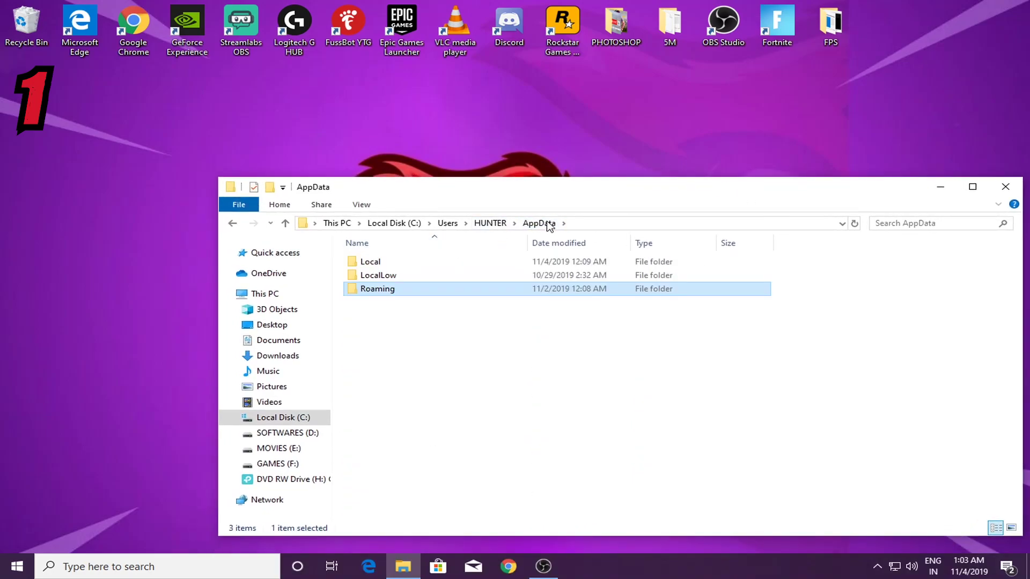
Go from AppData to the folder Local\FortniteGame\Saved\Config\WindowsClient
double_click(381, 263)
scroll(397, 343, "down", 3)
key("ctrl+e")
double_click(386, 351)
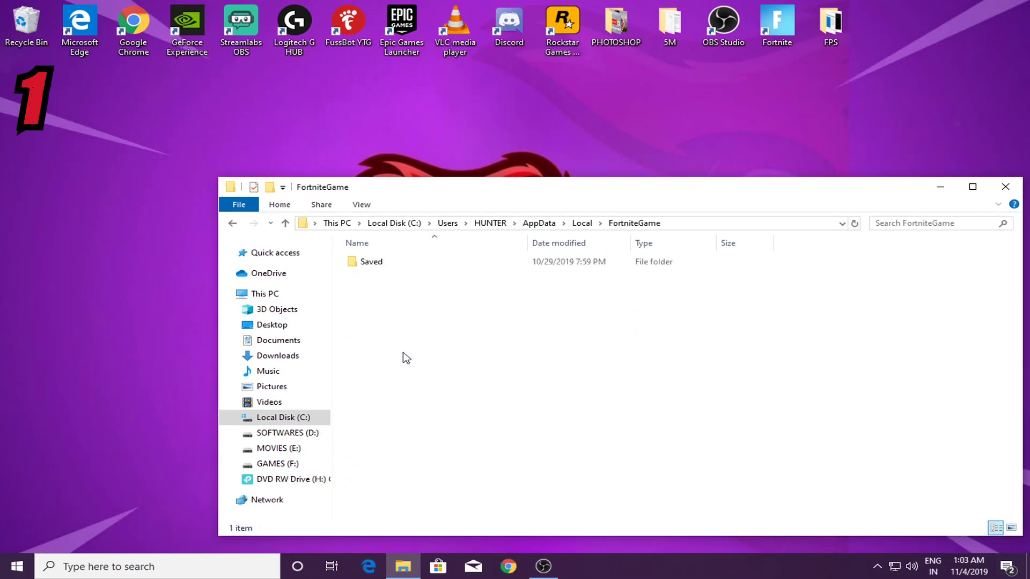
double_click(365, 261)
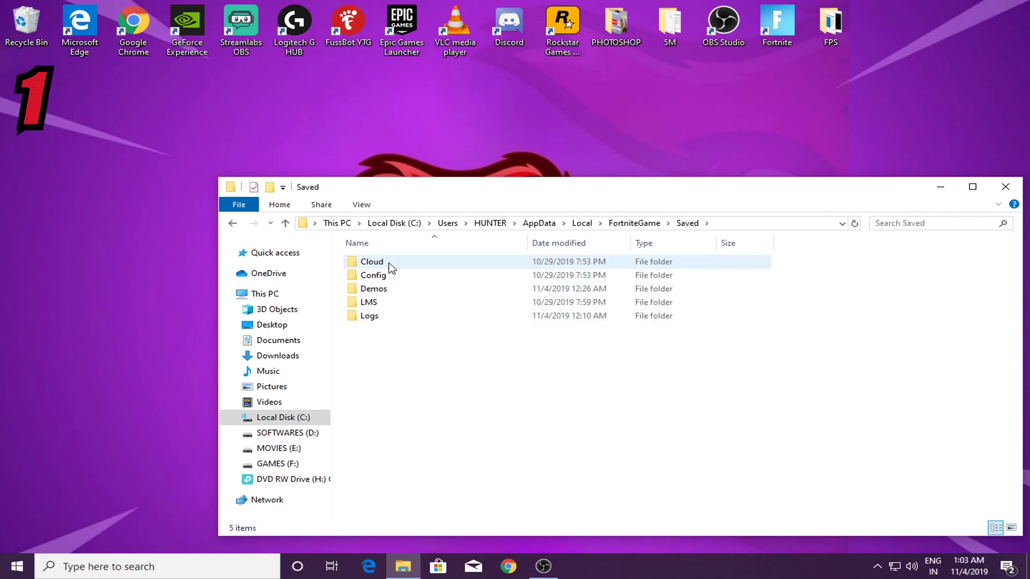
double_click(391, 278)
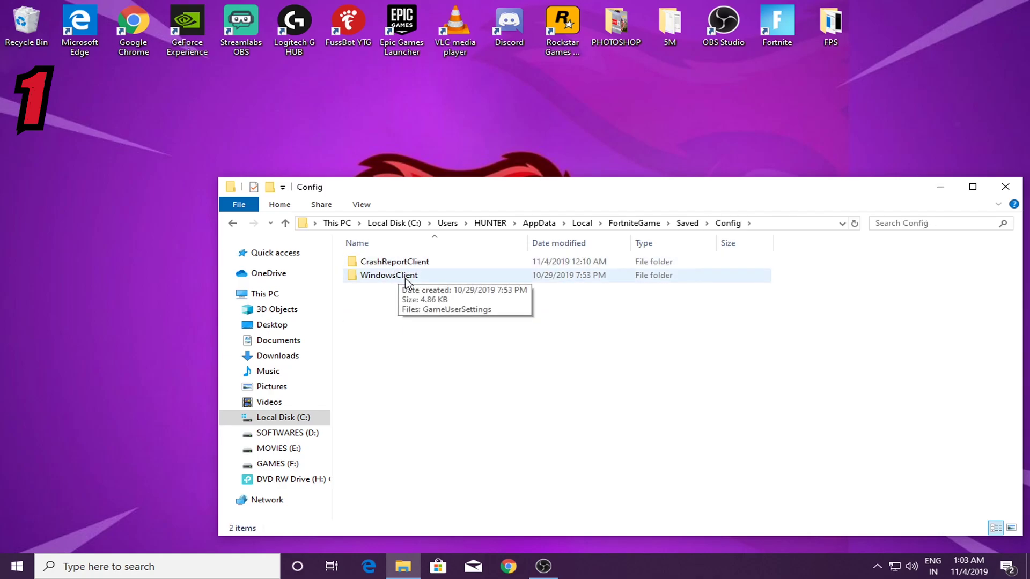
double_click(403, 278)
Uncover the Fortnite Chapter 2 FPS folder on the desktop and open its Config folder in a second window
left_click_drag(560, 203, 502, 288)
double_click(719, 225)
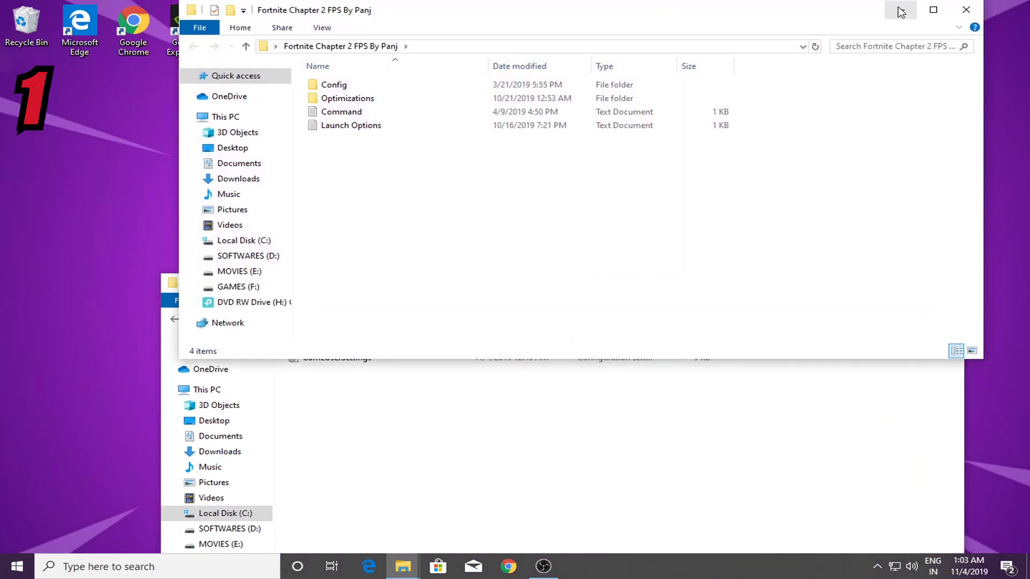
left_click_drag(905, 11, 895, 113)
double_click(343, 186)
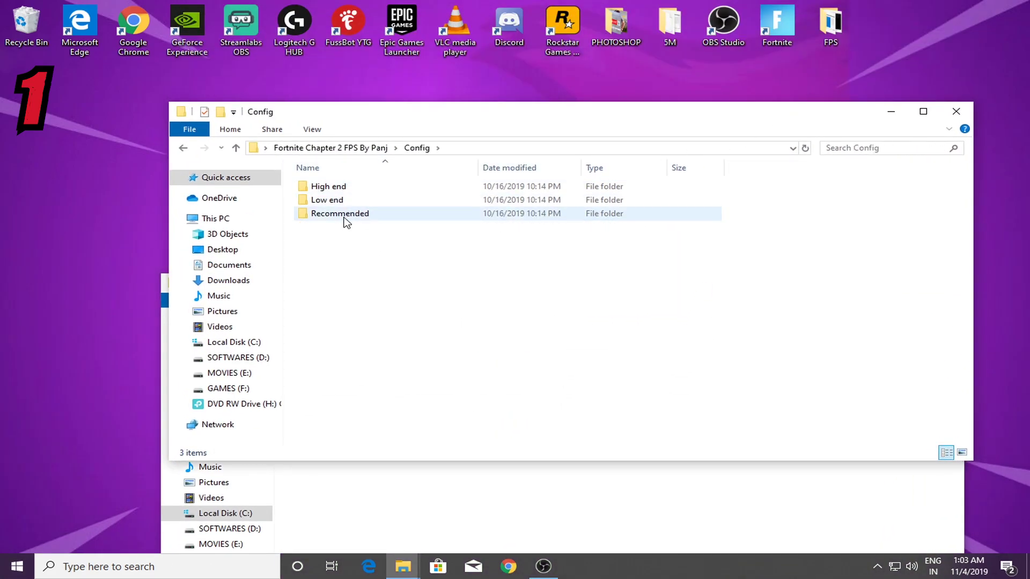
Look inside the High end, Low end and Recommended preset folders to compare the available configurations
double_click(337, 186)
key("alt+Left")
double_click(335, 201)
left_click(184, 149)
double_click(337, 213)
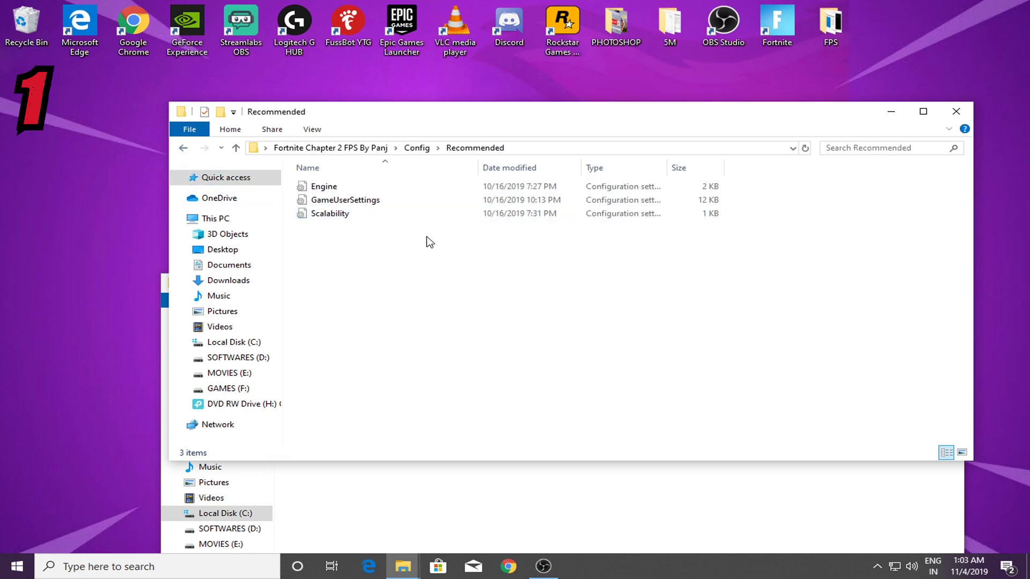
left_click(184, 149)
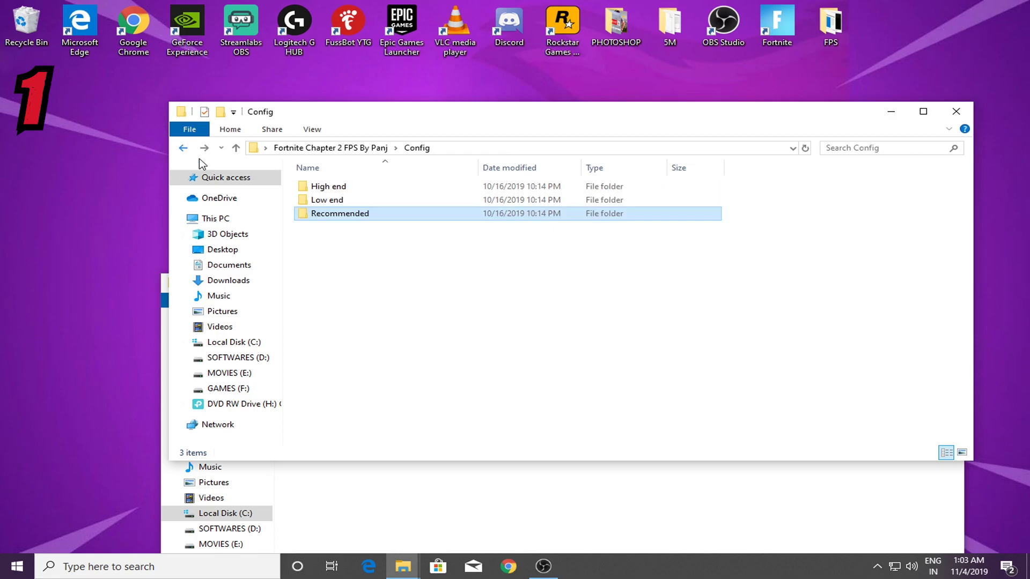
left_click(338, 191)
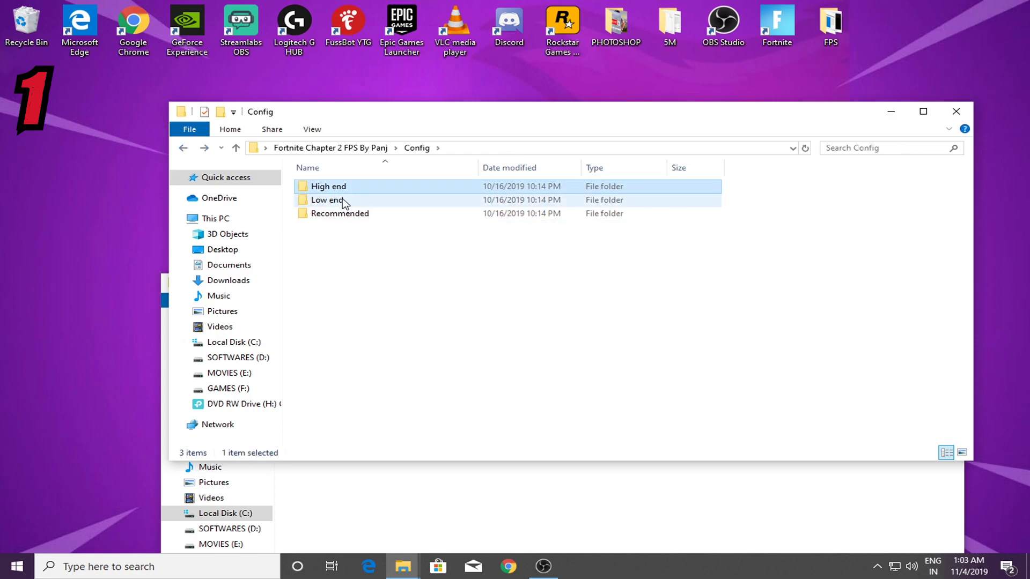
left_click(343, 202)
left_click(352, 214)
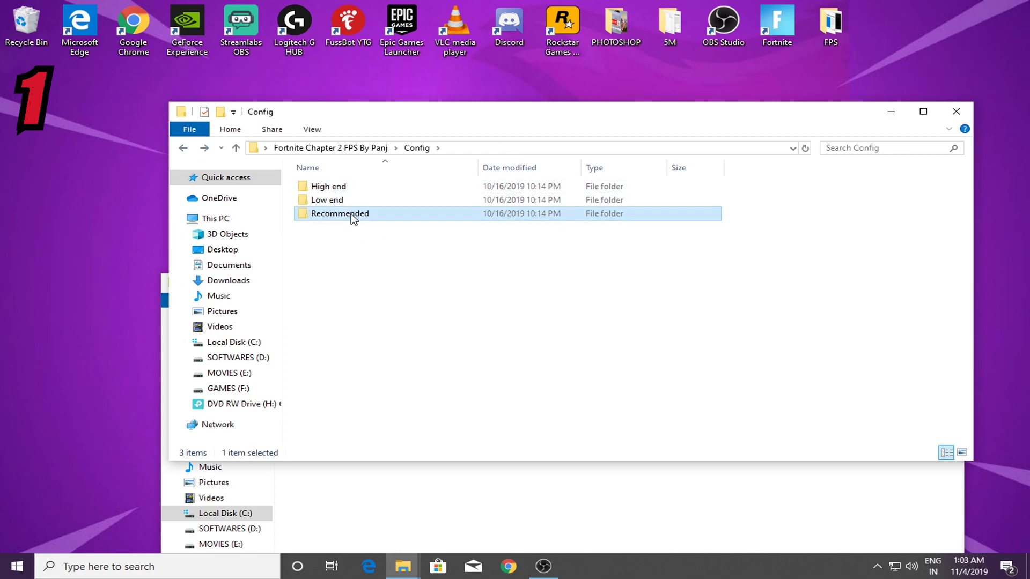
Copy Engine, GameUserSettings and Scalability from the Recommended preset into WindowsClient, replacing the existing GameUserSettings.ini
double_click(353, 215)
left_click_drag(396, 255, 299, 184)
left_click(376, 231)
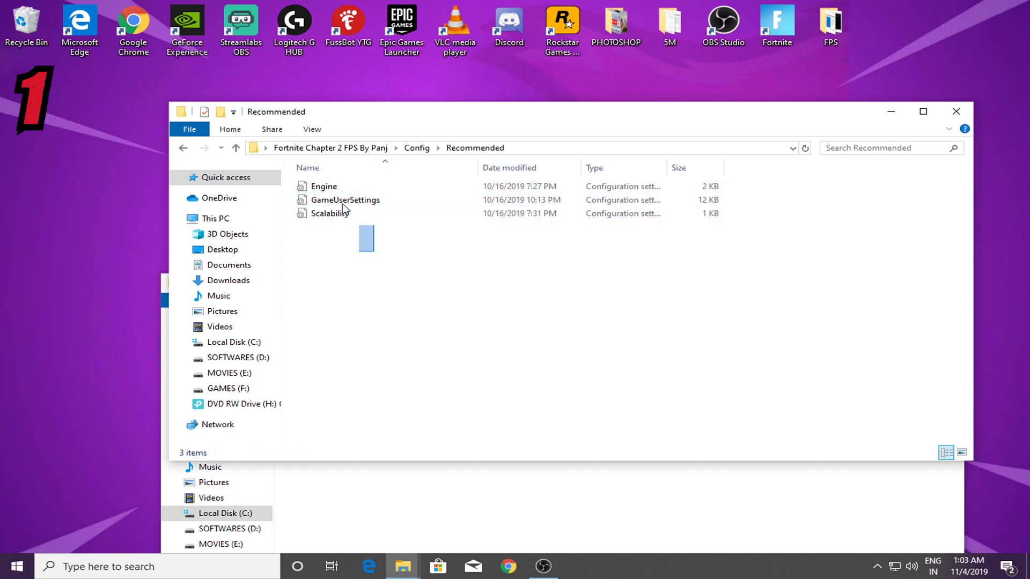
left_click_drag(376, 231, 314, 176)
left_click(892, 111)
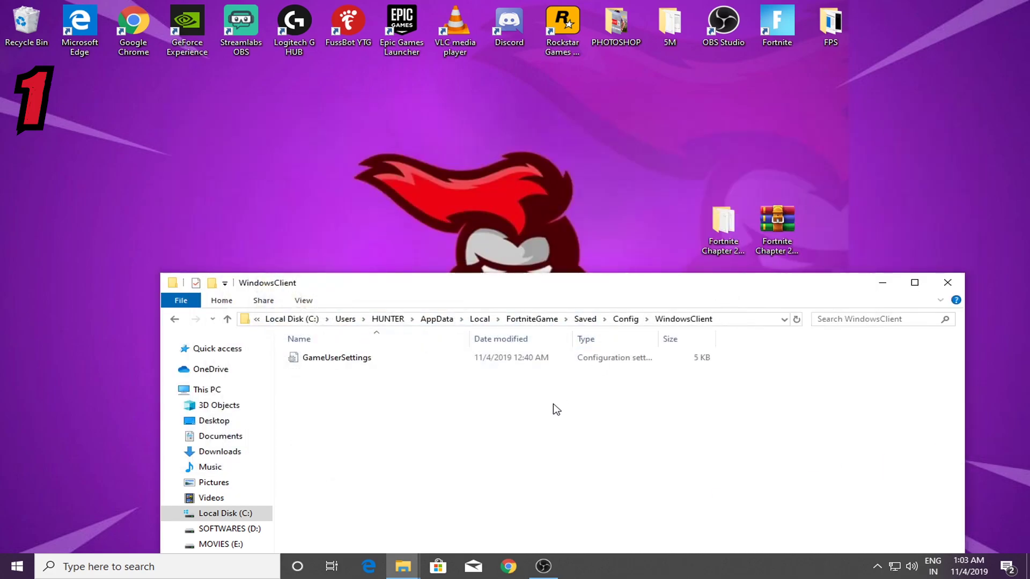
right_click(533, 410)
left_click(567, 316)
left_click(274, 196)
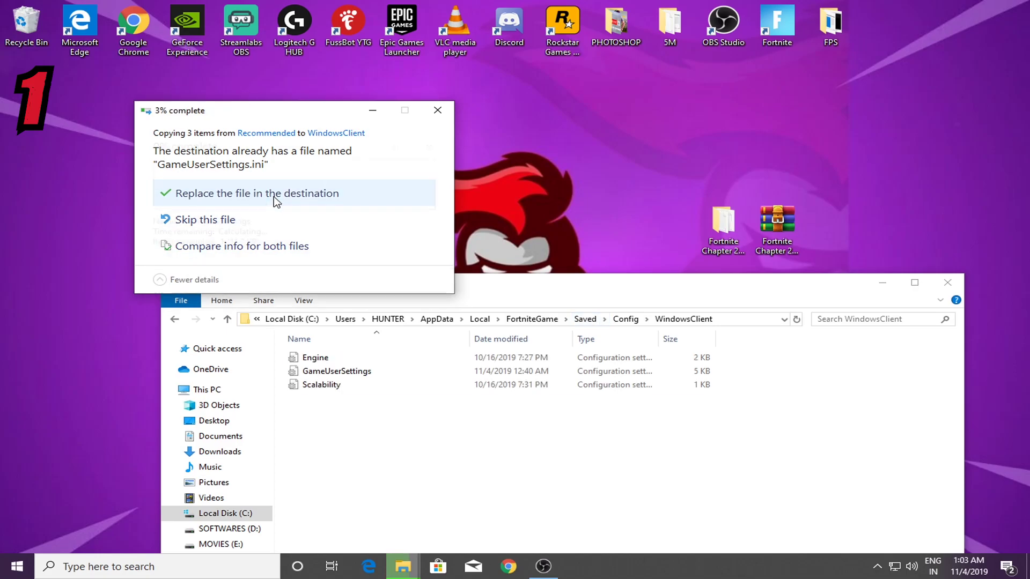
Reopen the WindowsClient folder to check its copied configuration files and close the window
left_click_drag(465, 287, 458, 117)
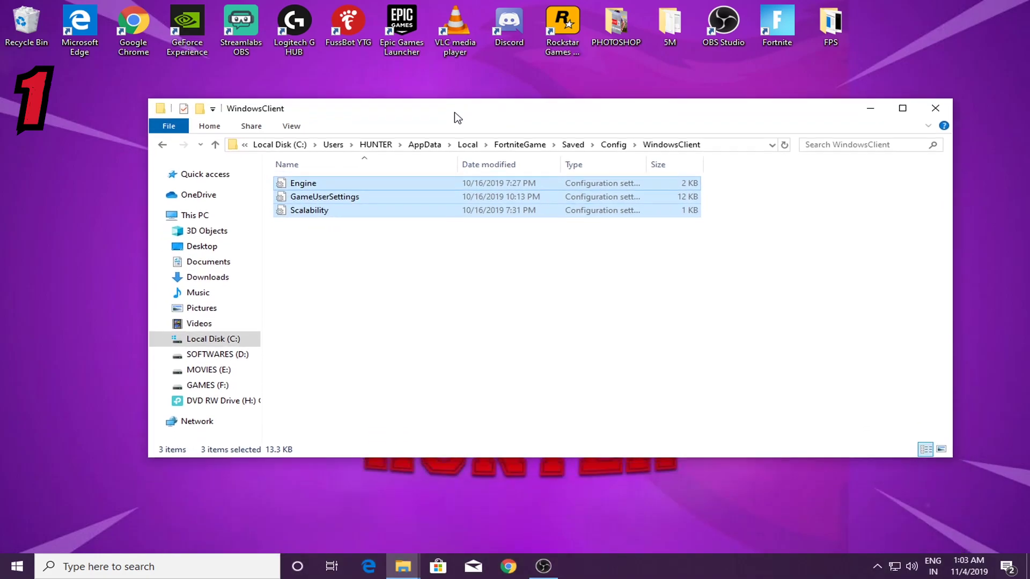
left_click(163, 144)
double_click(332, 198)
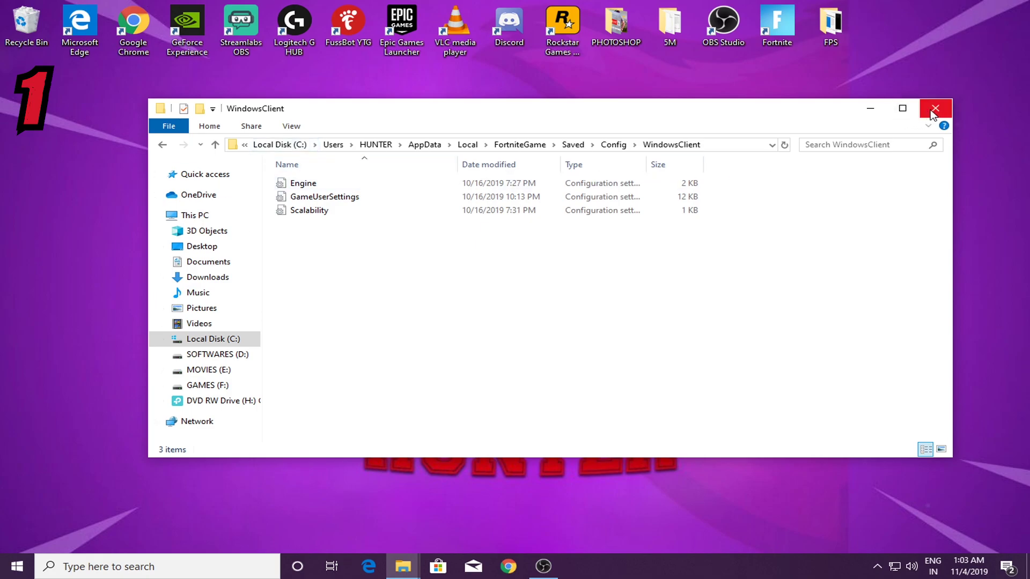
left_click(934, 110)
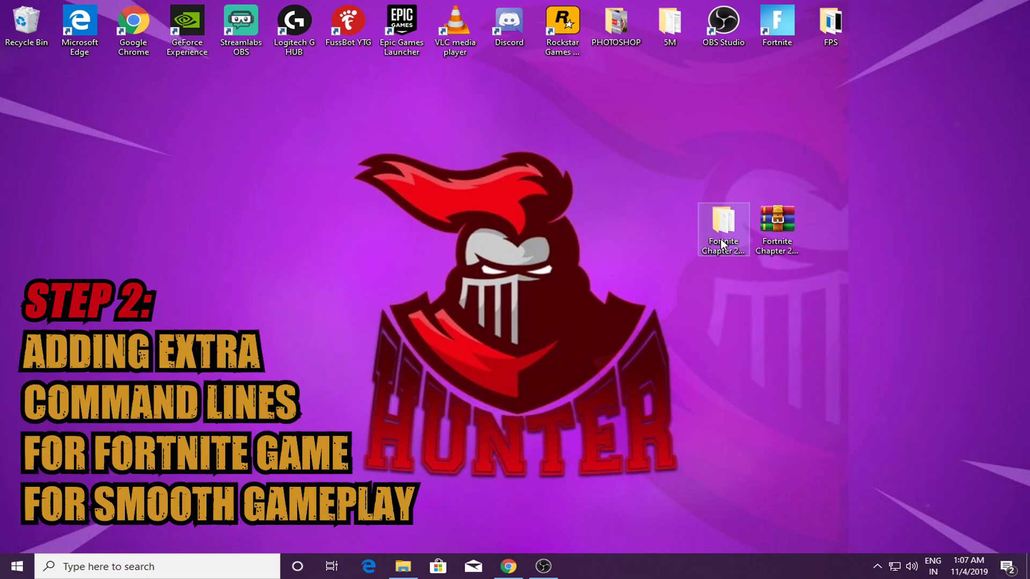
Open the Launch Options text file from the Fortnite Chapter 2 FPS folder and review its argument line
double_click(720, 236)
double_click(333, 228)
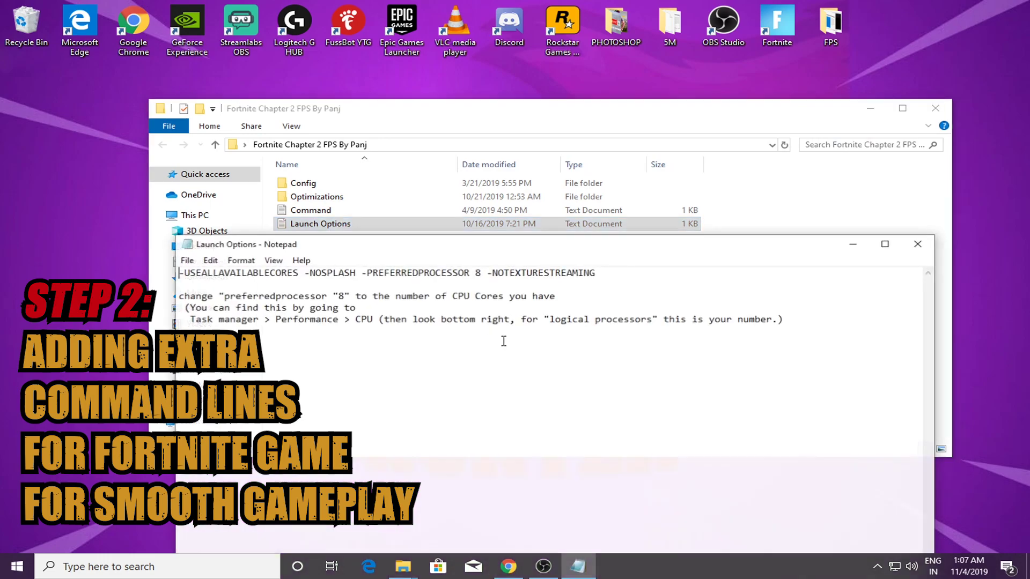
left_click_drag(705, 251, 765, 131)
left_click_drag(658, 154, 249, 154)
left_click(498, 160)
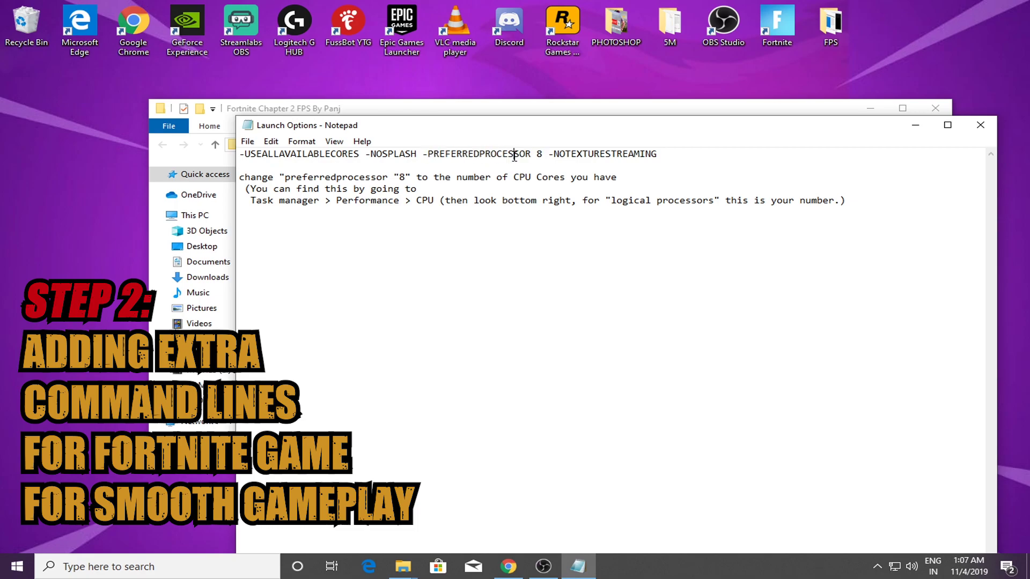
Check the CPU's number of logical processors in Task Manager's performance view and minimize it
right_click(697, 567)
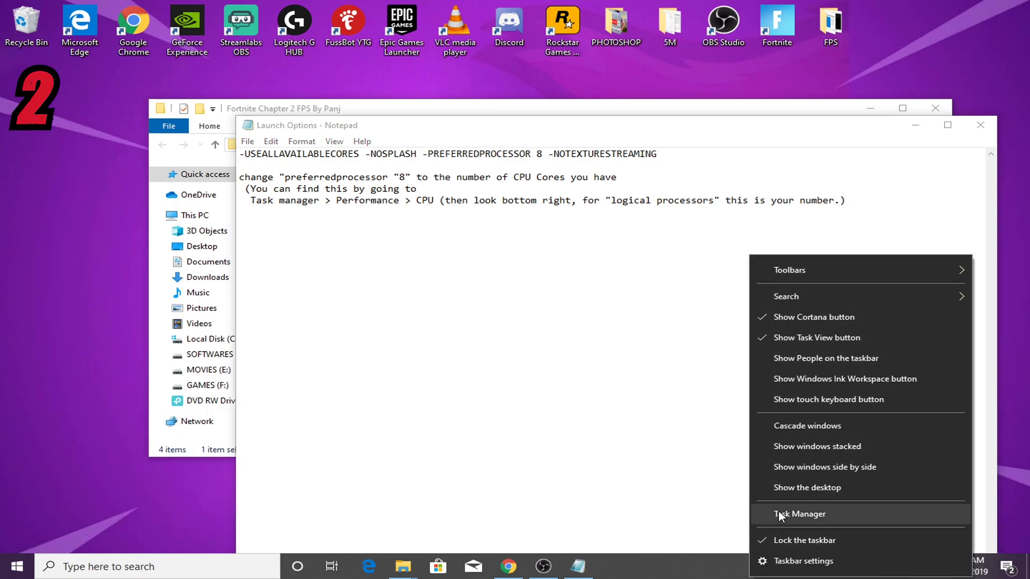
left_click(729, 512)
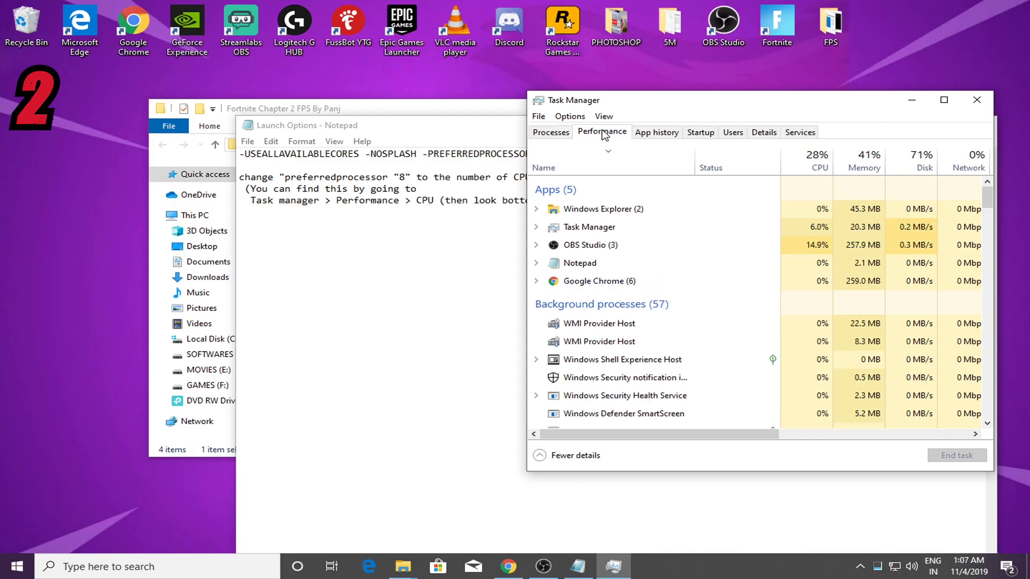
left_click(603, 132)
left_click(628, 176)
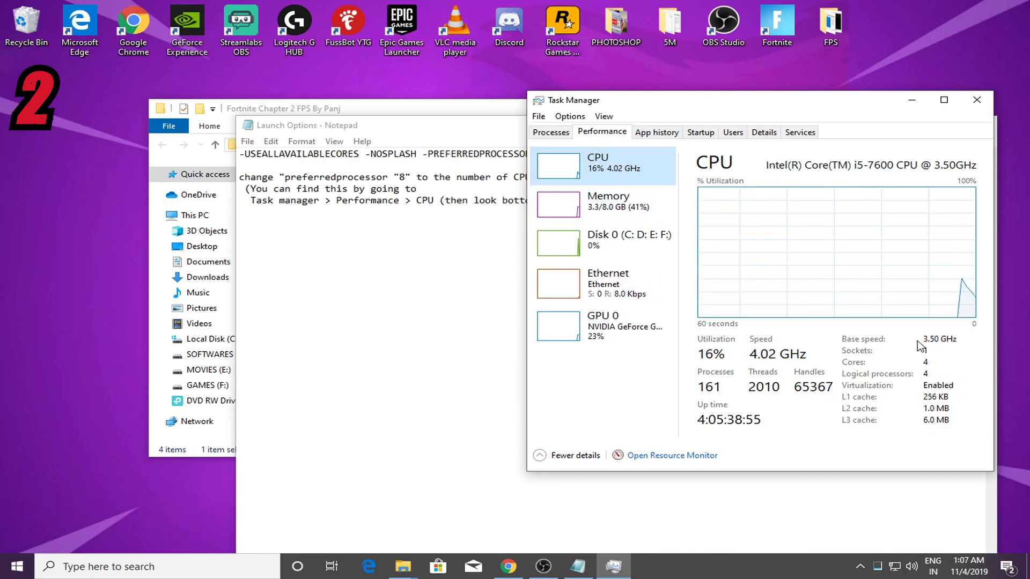
left_click_drag(821, 101, 644, 92)
left_click(747, 368)
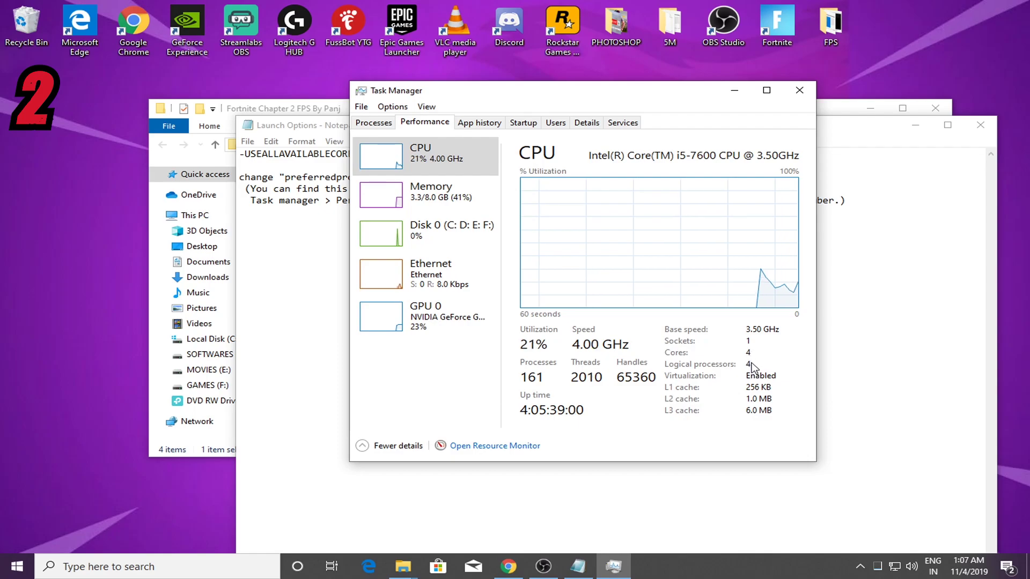
left_click(735, 92)
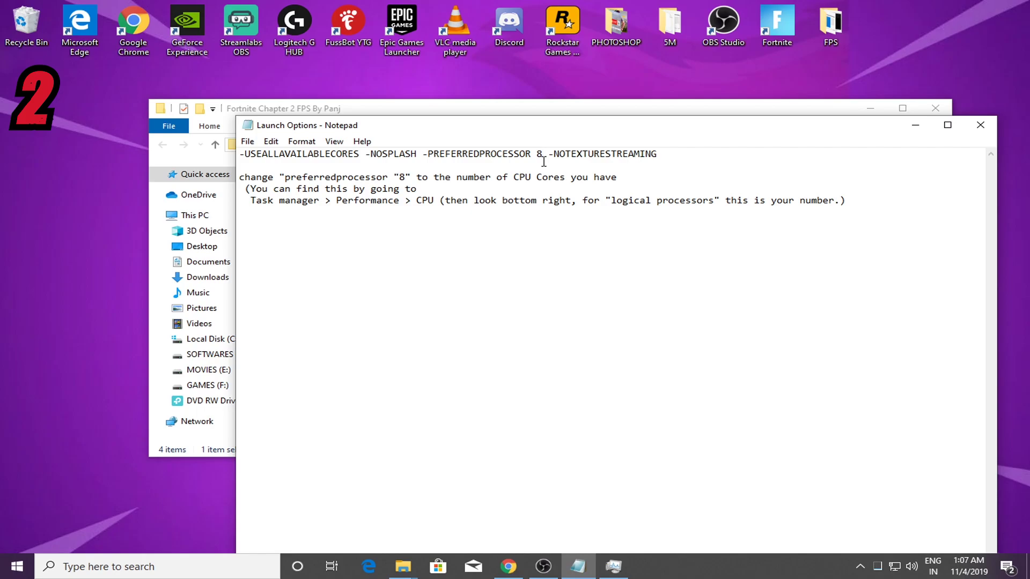
Set the -PREFERREDPROCESSOR value to 4 in Launch Options and save the file
left_click_drag(667, 161, 241, 144)
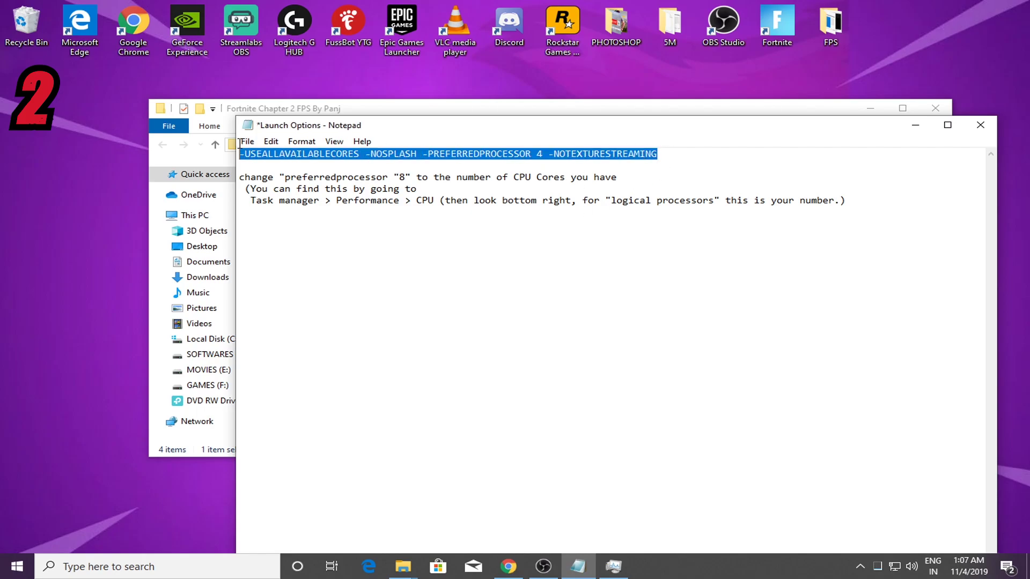
left_click(247, 141)
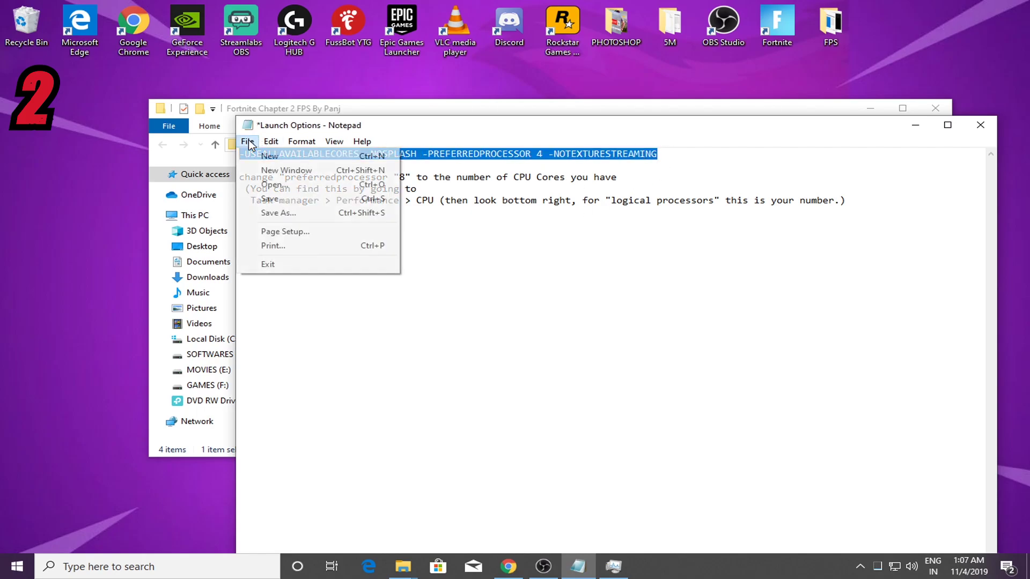
left_click(279, 200)
Copy the complete launch argument line and minimize the Notepad and folder windows
left_click(680, 151)
left_click_drag(680, 151, 211, 150)
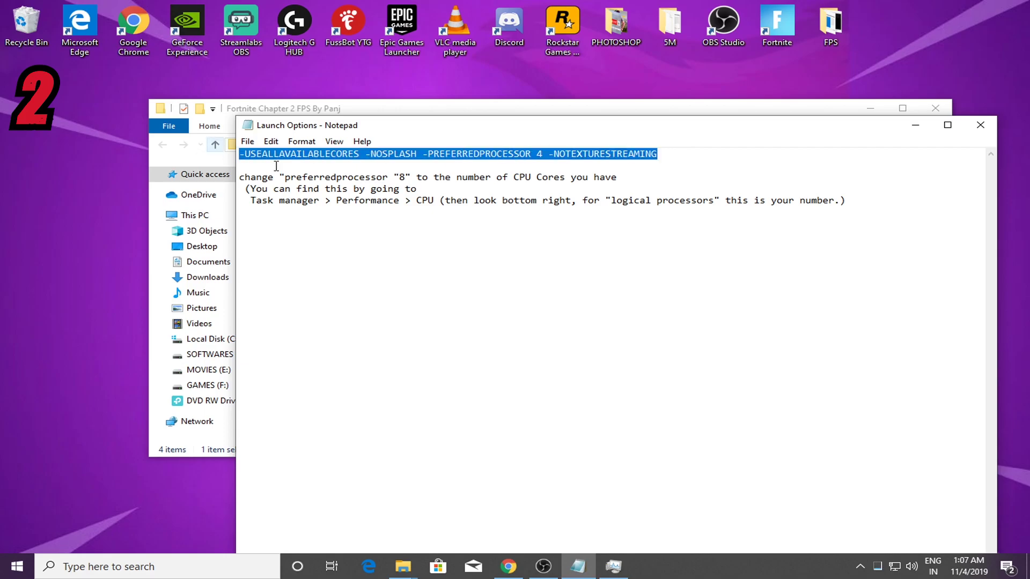
left_click(913, 128)
left_click(870, 108)
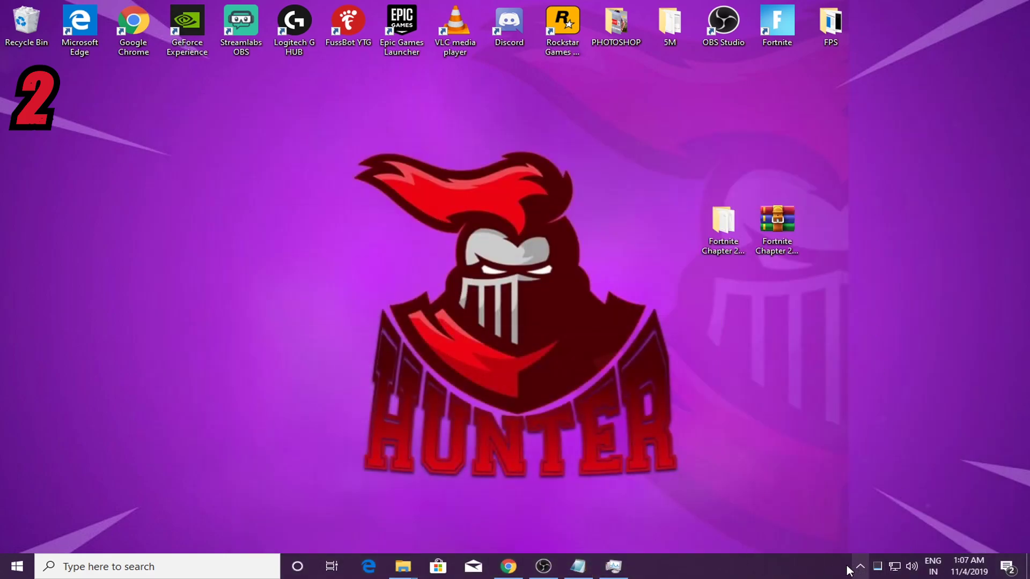
Switch to the Epic Games Launcher and expand the Fortnite options in its settings
left_click(860, 568)
left_click(850, 515)
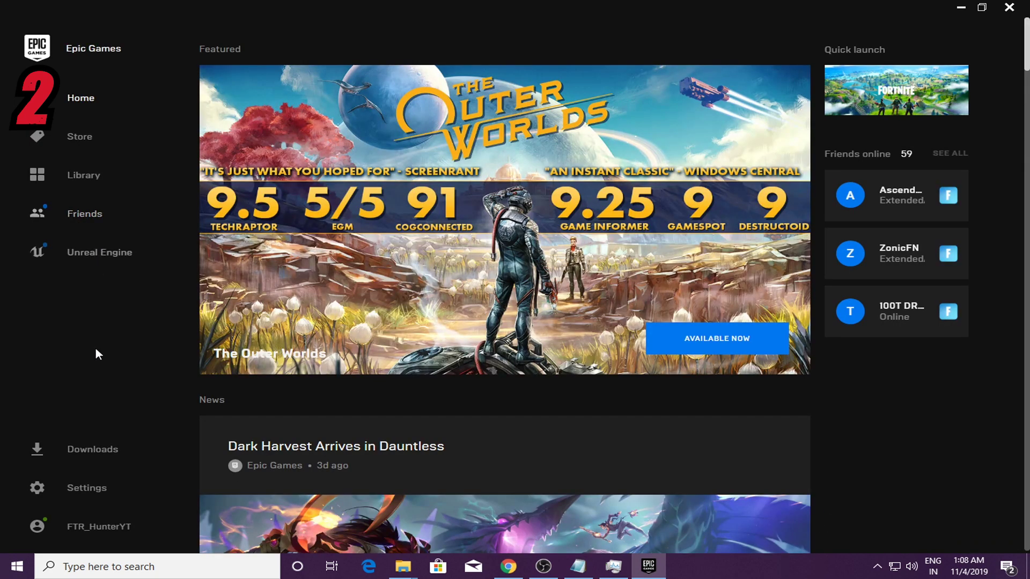
scroll(41, 368, "down", 4)
left_click(79, 489)
scroll(156, 338, "down", 7)
left_click(33, 438)
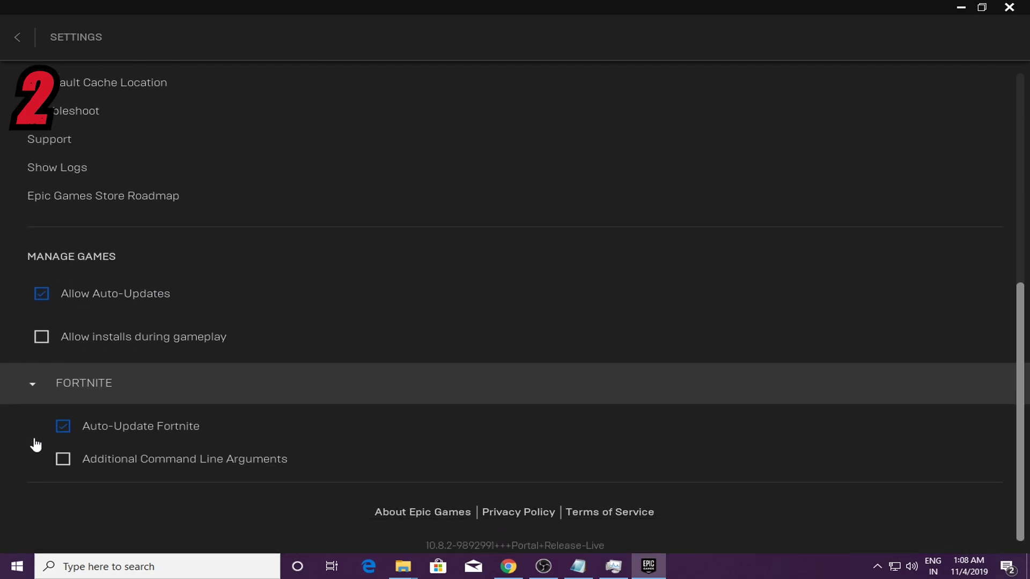
Enable Fortnite's additional command line arguments with -USEALLAVAILABLECORES -NOSPLASH -PREFERREDPROCESSOR 4 -NOTEXTURESTREAMING and close the launcher
left_click(65, 461)
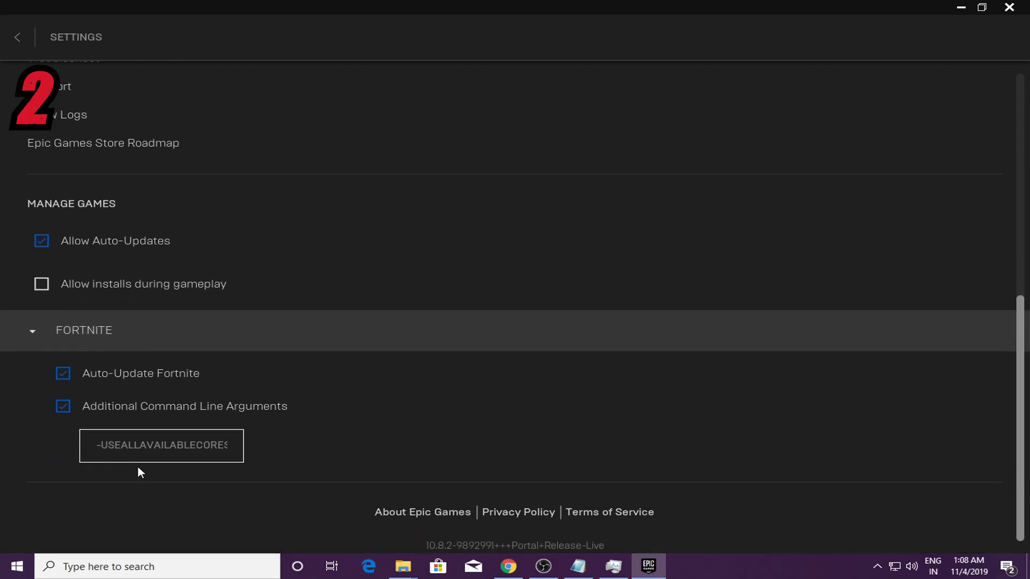
key("BackSpace")
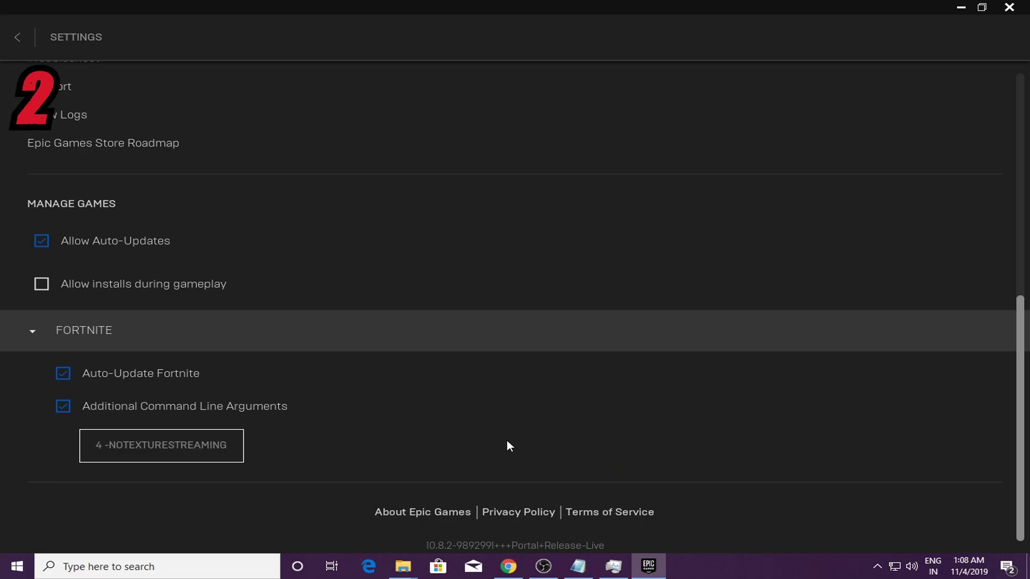
left_click(33, 334)
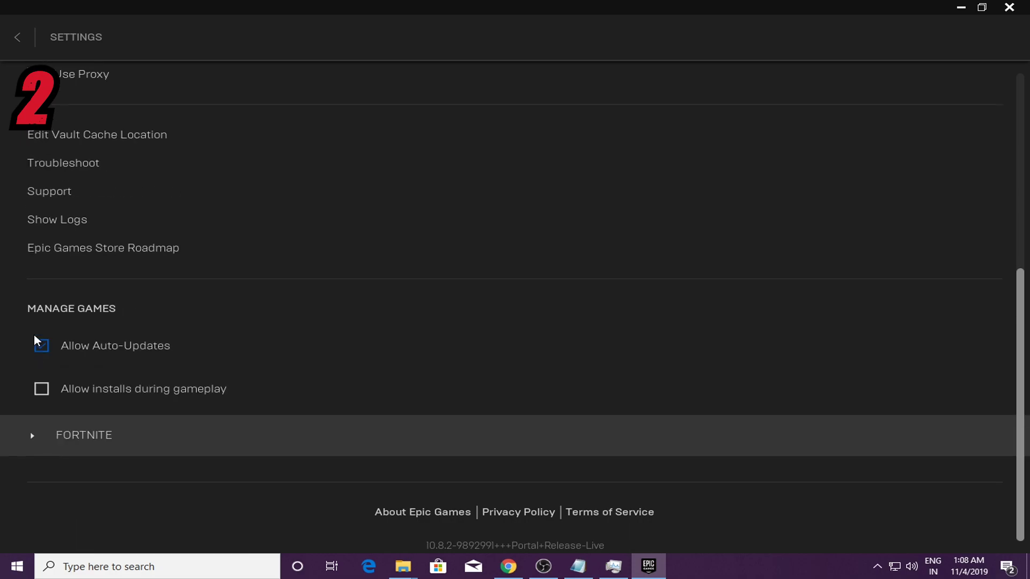
scroll(110, 395, "up", 3)
left_click(17, 37)
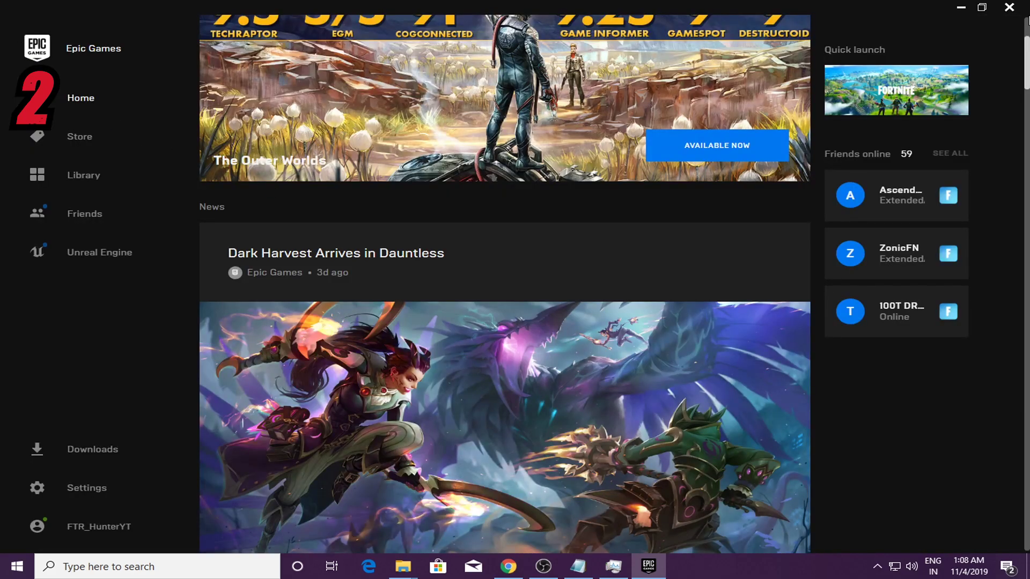
left_click(1009, 7)
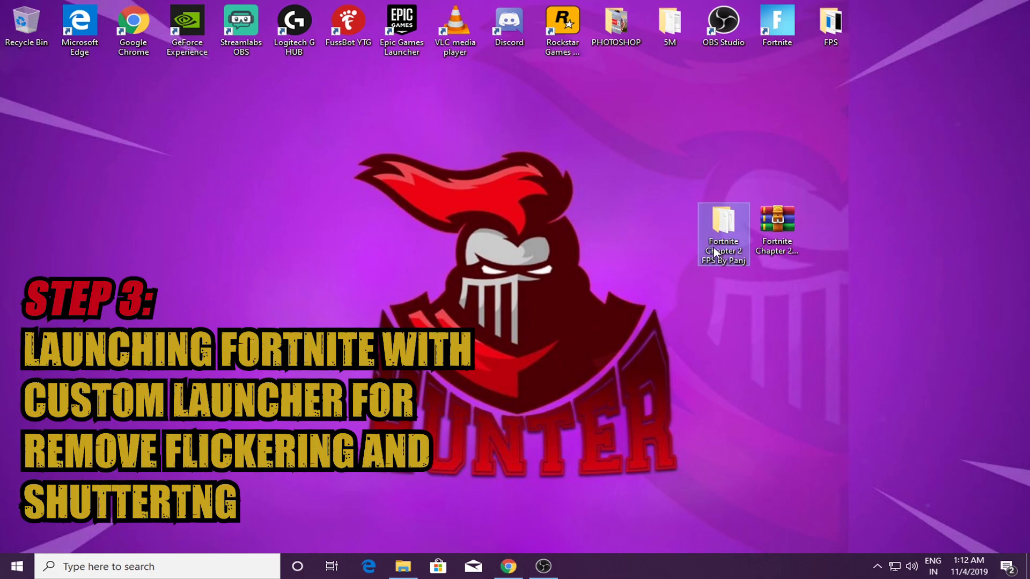
Open Optimizations\Fortnite 2 Custom Launcher in the FPS pack and review the C, D, E and F drive install folders
double_click(720, 248)
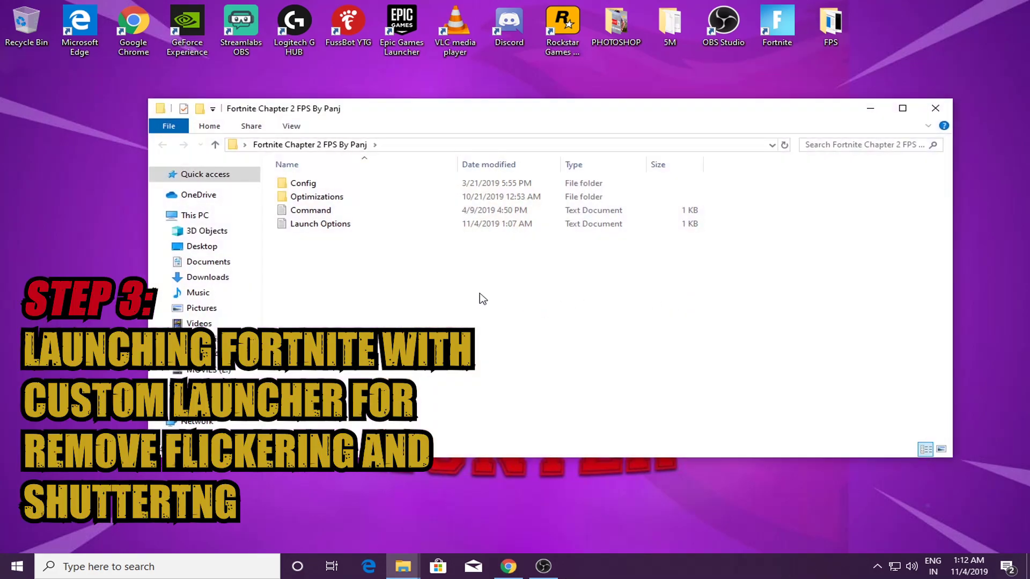
double_click(317, 198)
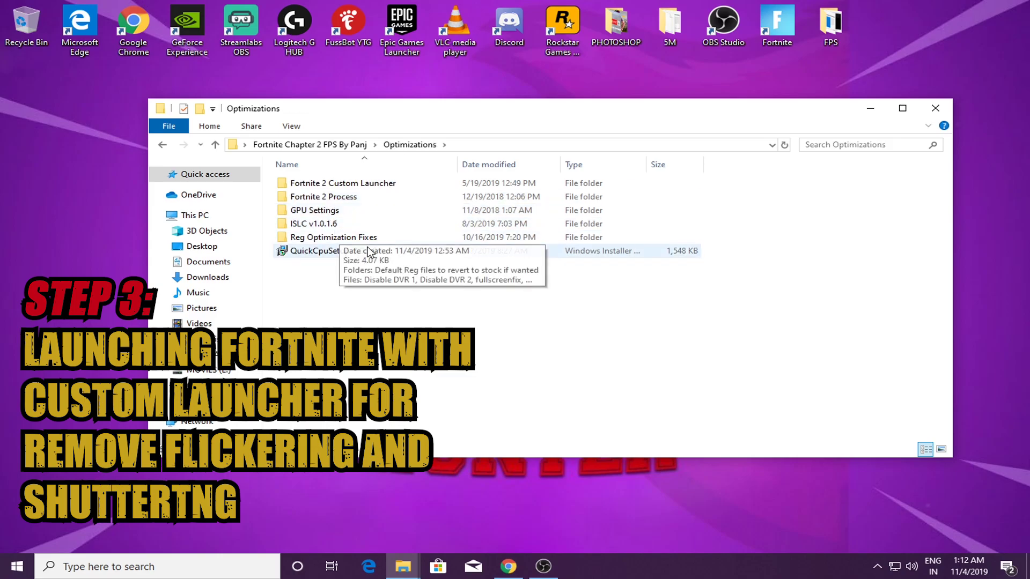
double_click(352, 186)
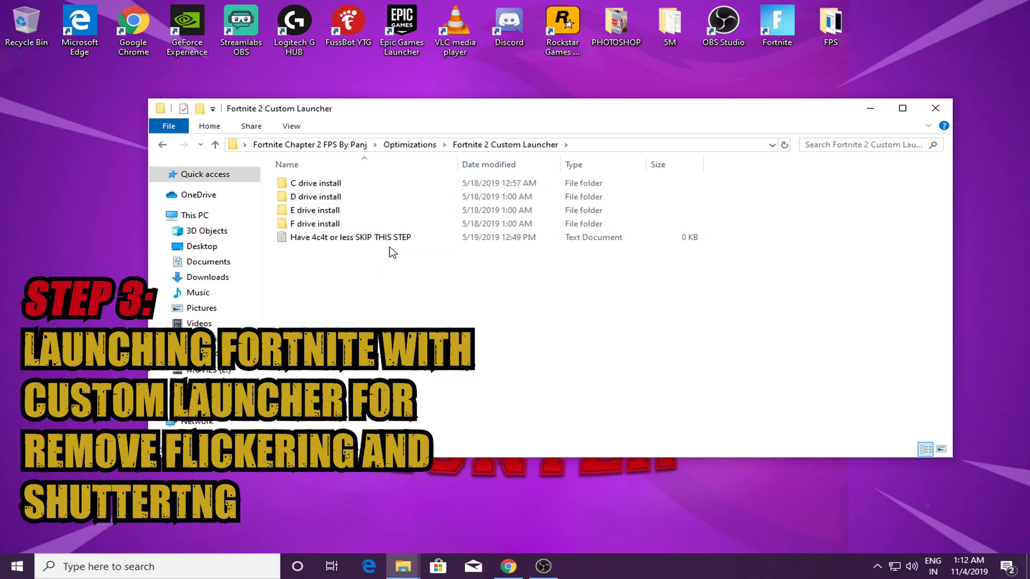
left_click(315, 224)
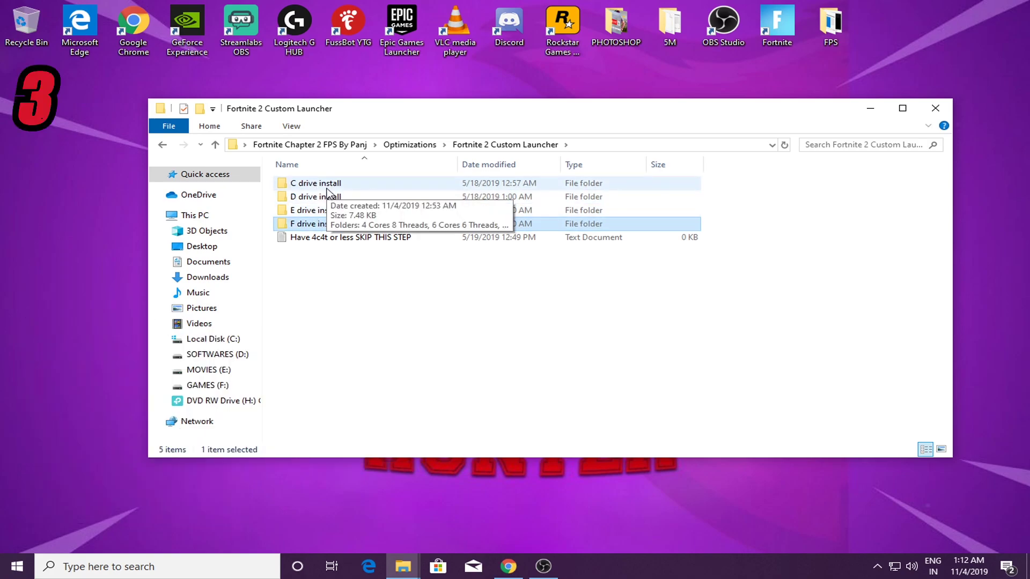
left_click(323, 185)
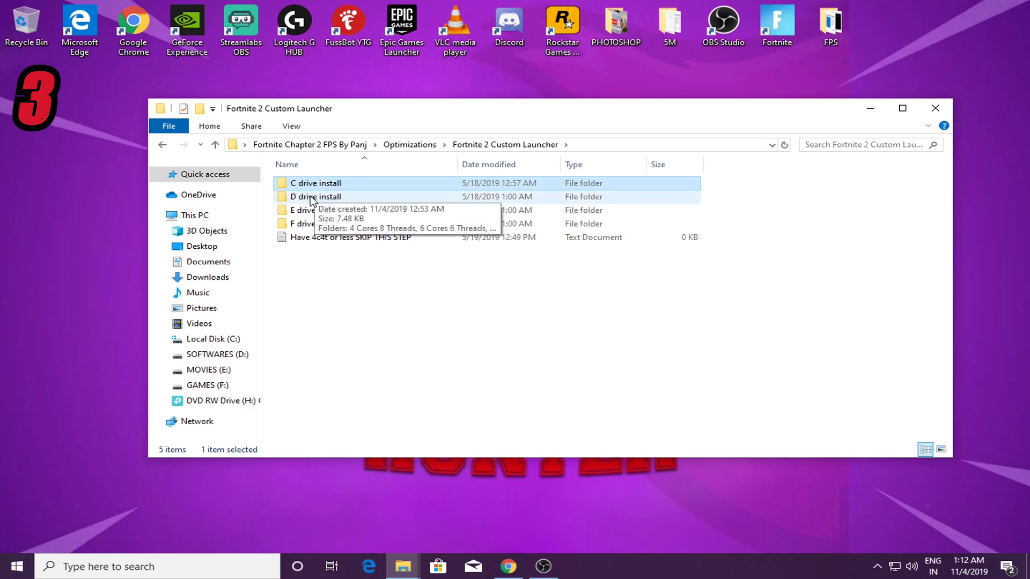
left_click(317, 197)
left_click(315, 211)
left_click(314, 225)
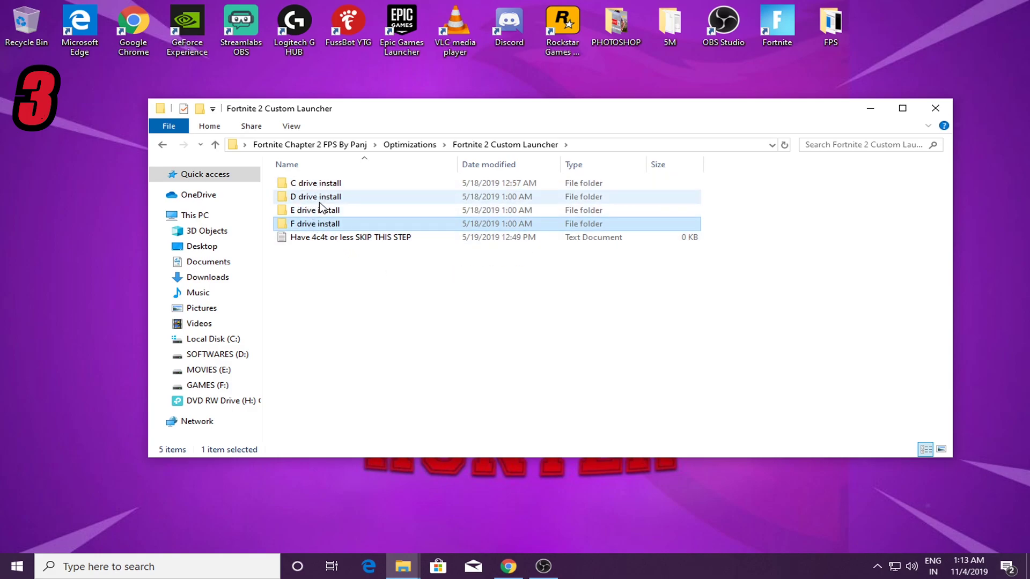
Browse Program Files on drive C for the Fortnite installation and return to the Fortnite 2 Custom Launcher folder
left_click(214, 339)
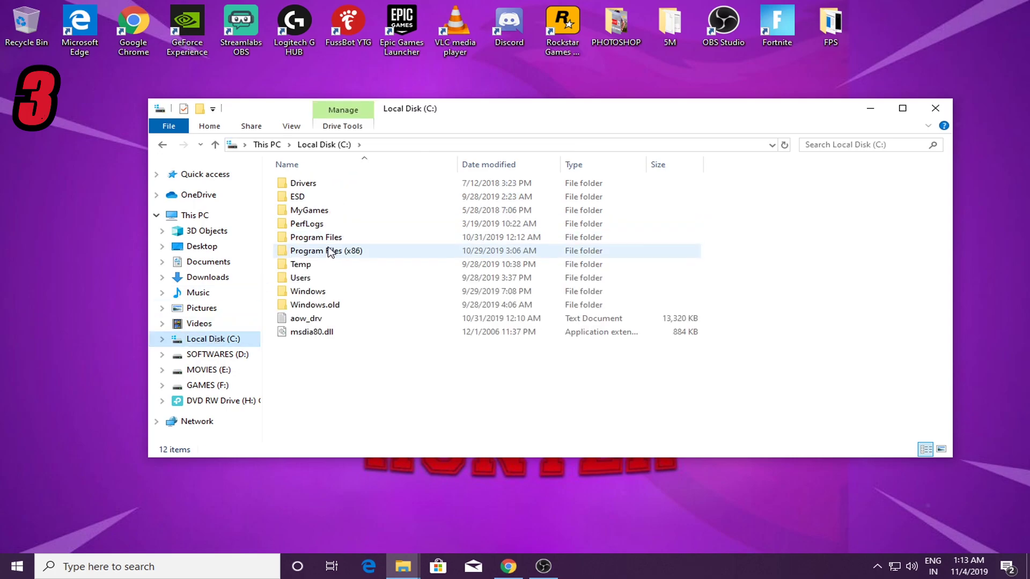
left_click(333, 239)
double_click(332, 239)
double_click(323, 210)
left_click(315, 184)
left_click(163, 145)
left_click(166, 148)
left_click(166, 148)
Open the C drive install folder and check the CPU's cores and logical processors in Task Manager
double_click(334, 184)
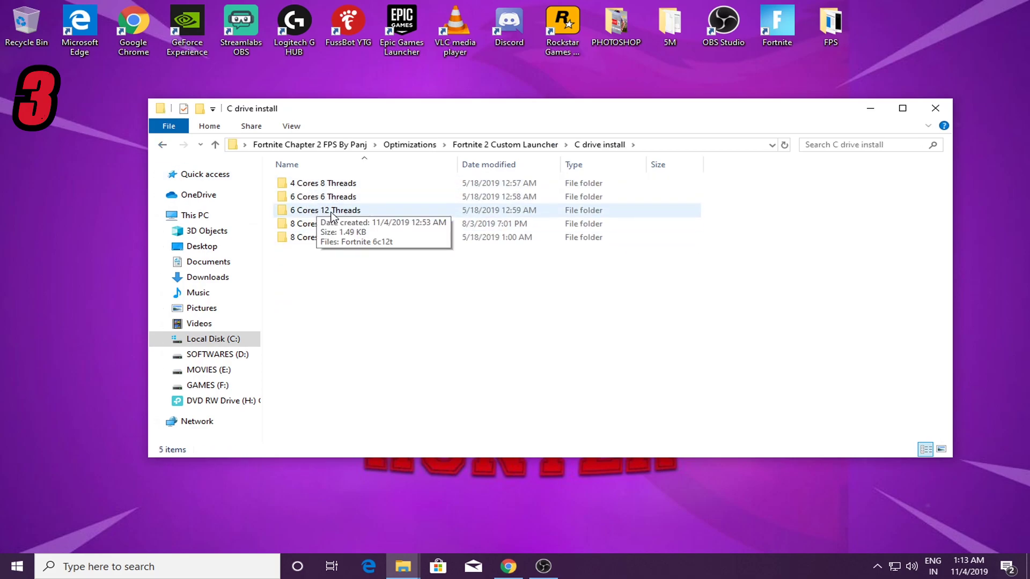
right_click(663, 568)
left_click(719, 499)
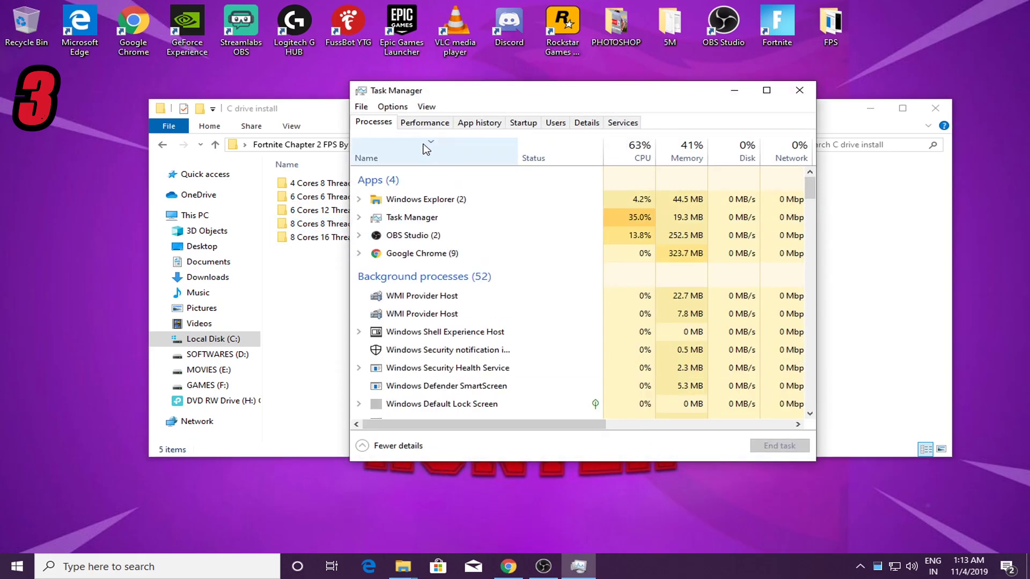
left_click(425, 123)
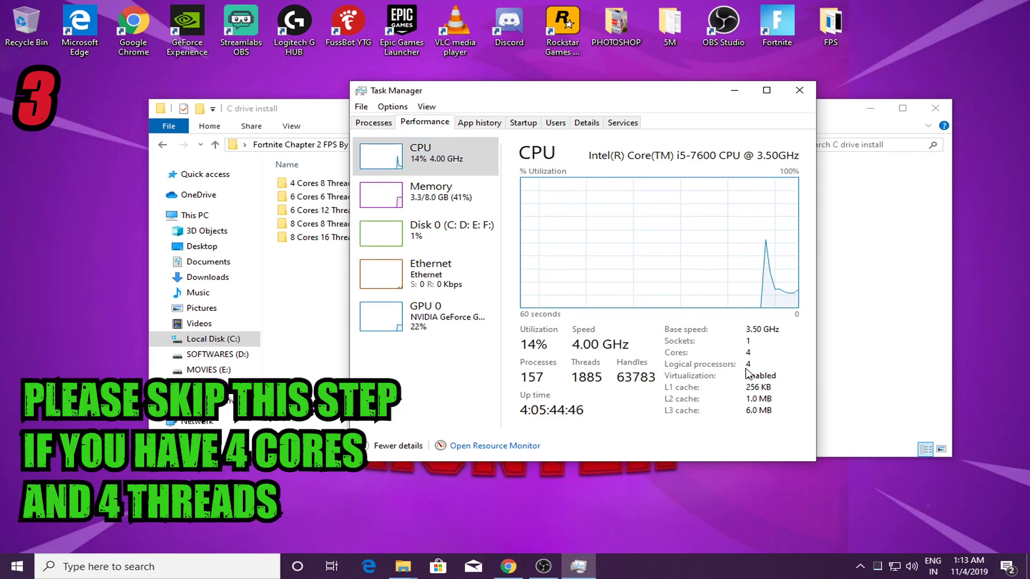
left_click(735, 90)
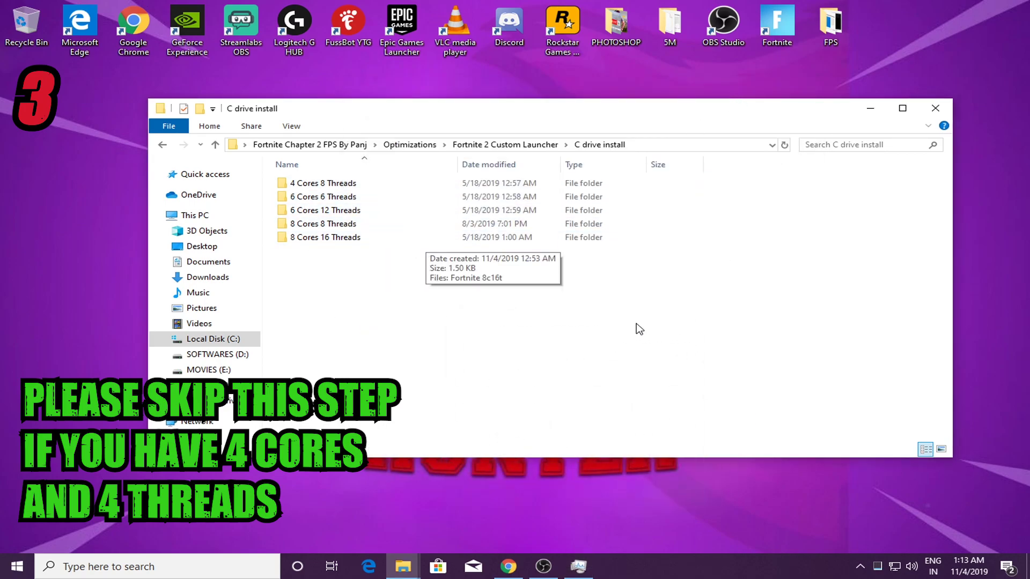
left_click(578, 566)
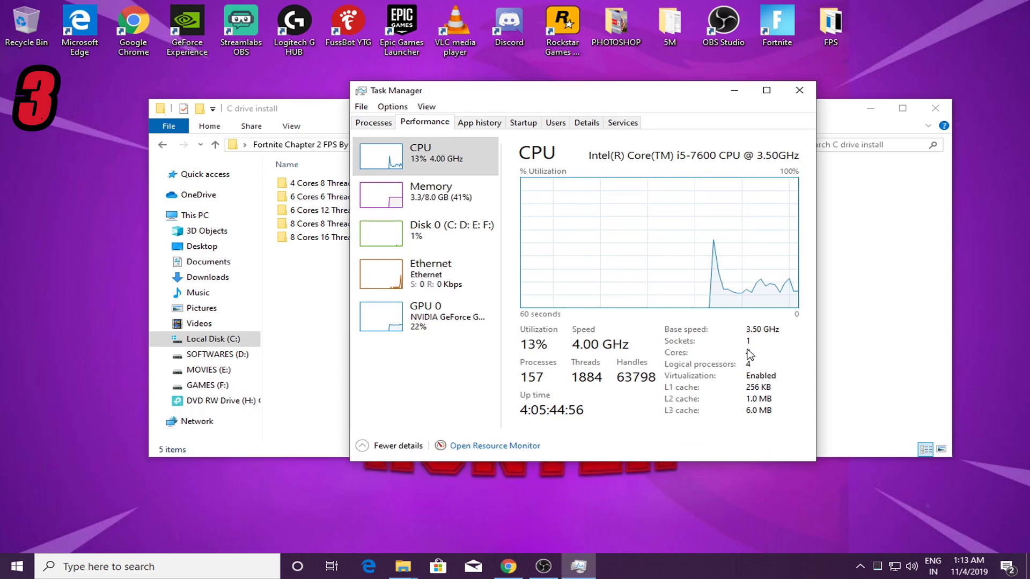
left_click(734, 90)
Put the Fortnite launcher from the 8 Cores 8 Threads folder on the desktop and show the desktop
left_click(320, 228)
double_click(320, 228)
left_click_drag(310, 184, 884, 55)
key("super+d")
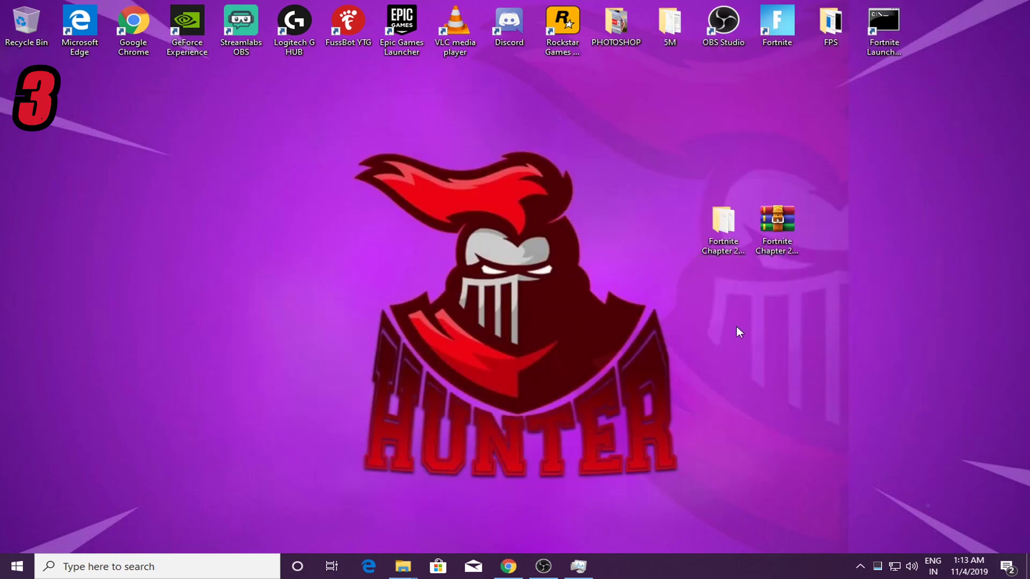
Search Windows for This PC and browse to Program Files on Local Disk (C:)
left_click(161, 559)
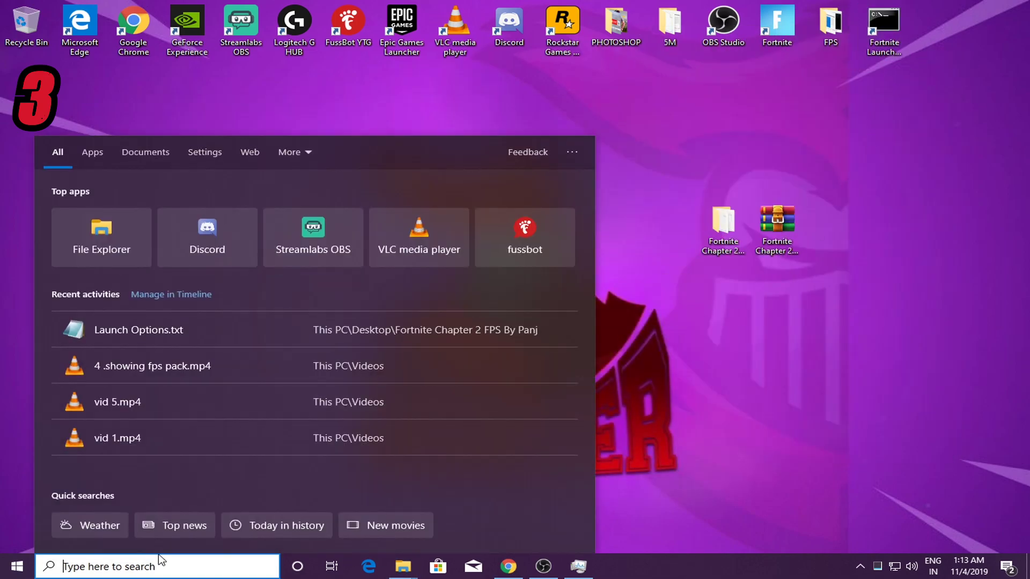
type("this")
left_click(161, 203)
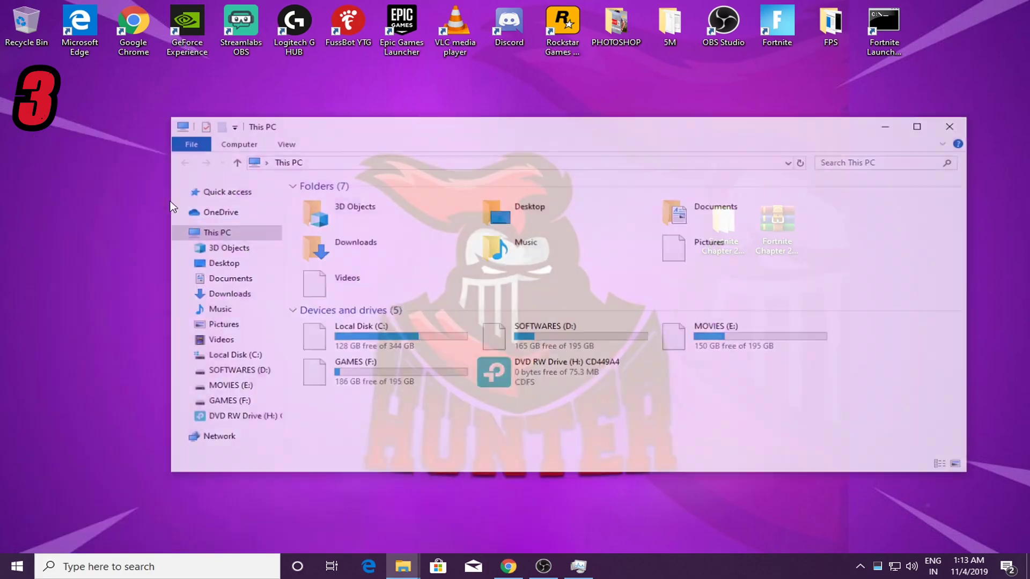
left_click(230, 356)
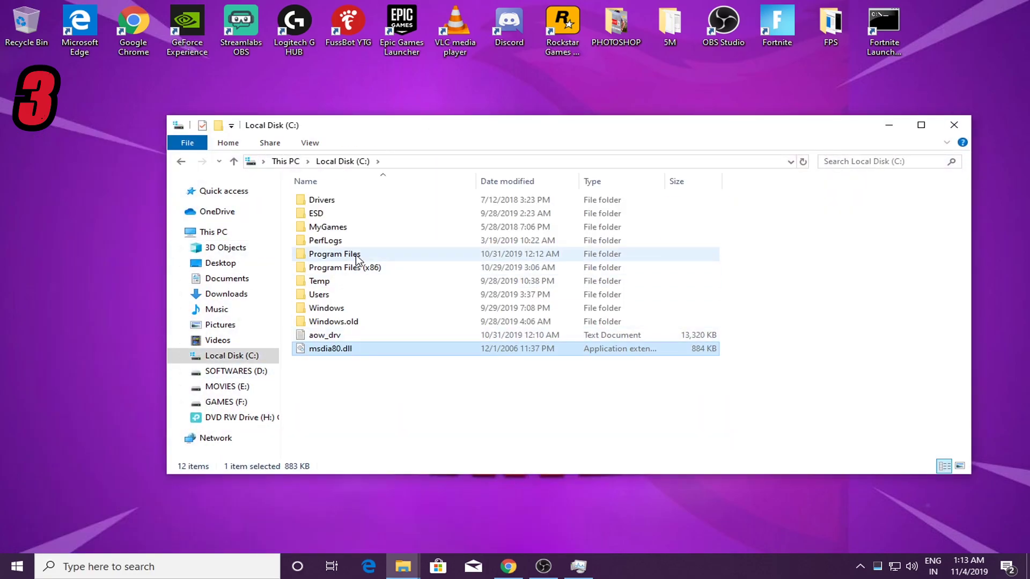
double_click(333, 260)
scroll(334, 337, "down", 2)
scroll(338, 335, "up", 2)
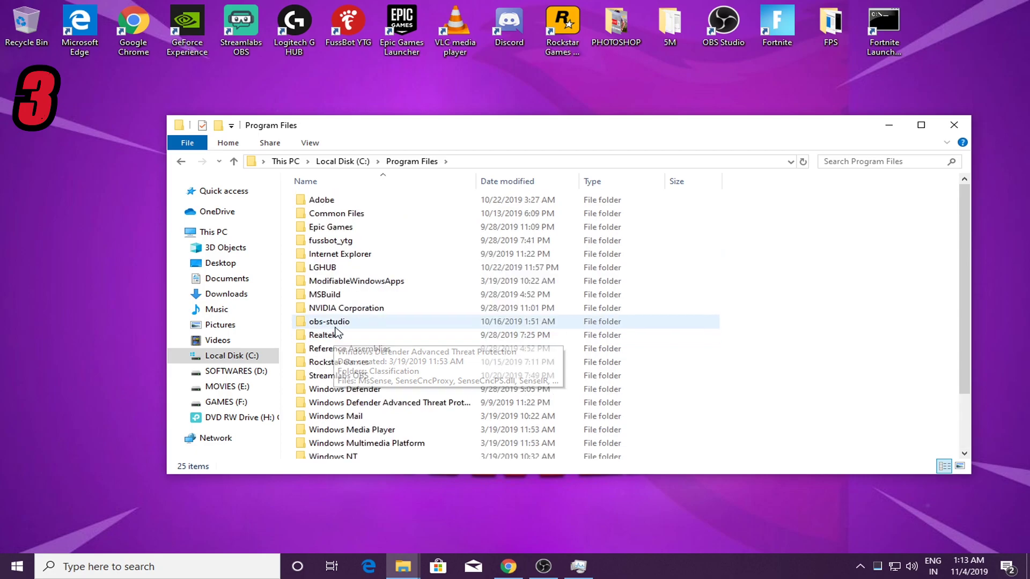
Open Epic Games\Fortnite\FortniteGame\Binaries\Win64 and locate the Fortnite application files
double_click(344, 223)
double_click(323, 200)
left_click(177, 163)
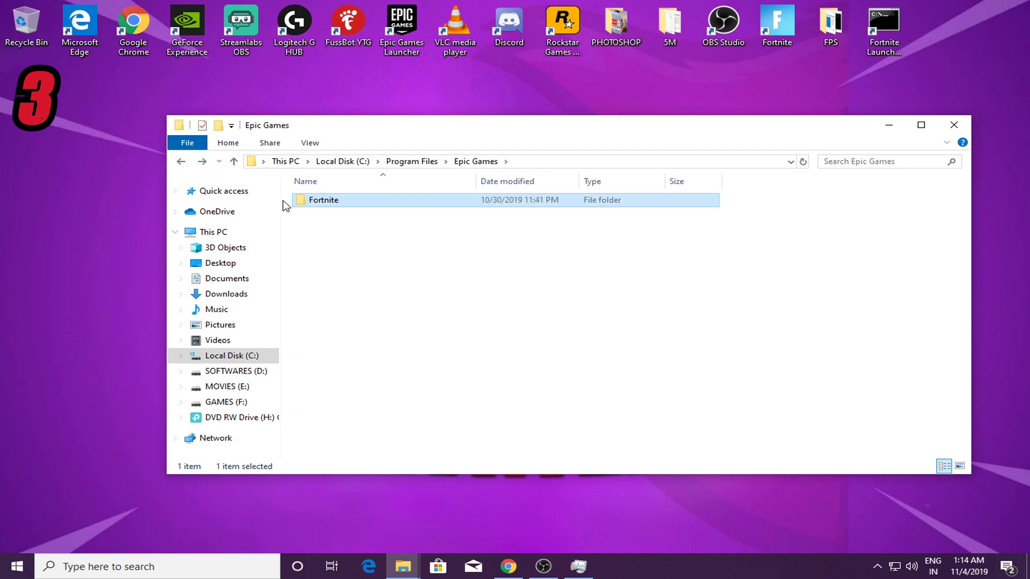
double_click(324, 200)
double_click(338, 239)
double_click(322, 202)
double_click(319, 215)
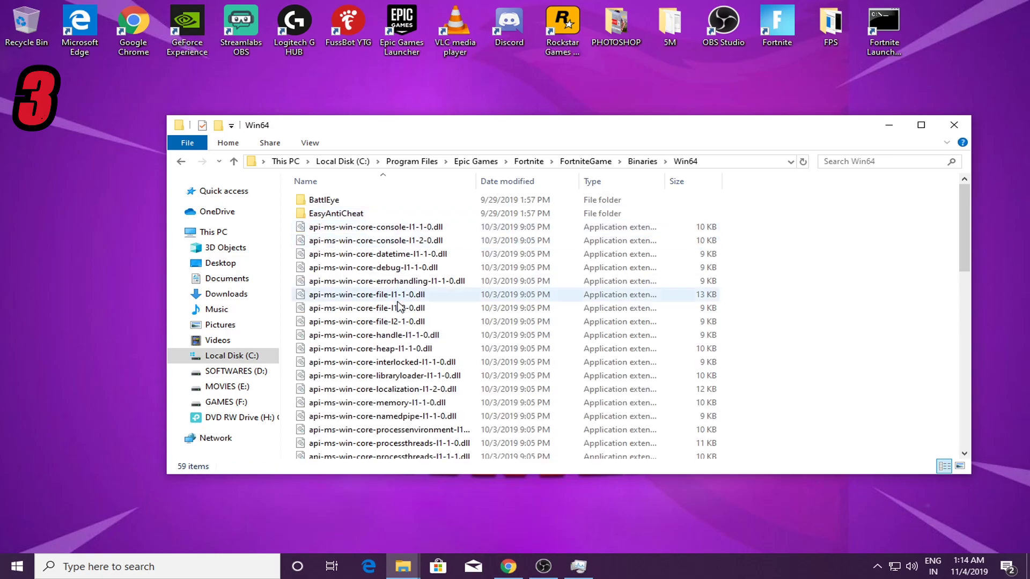
scroll(397, 304, "down", 13)
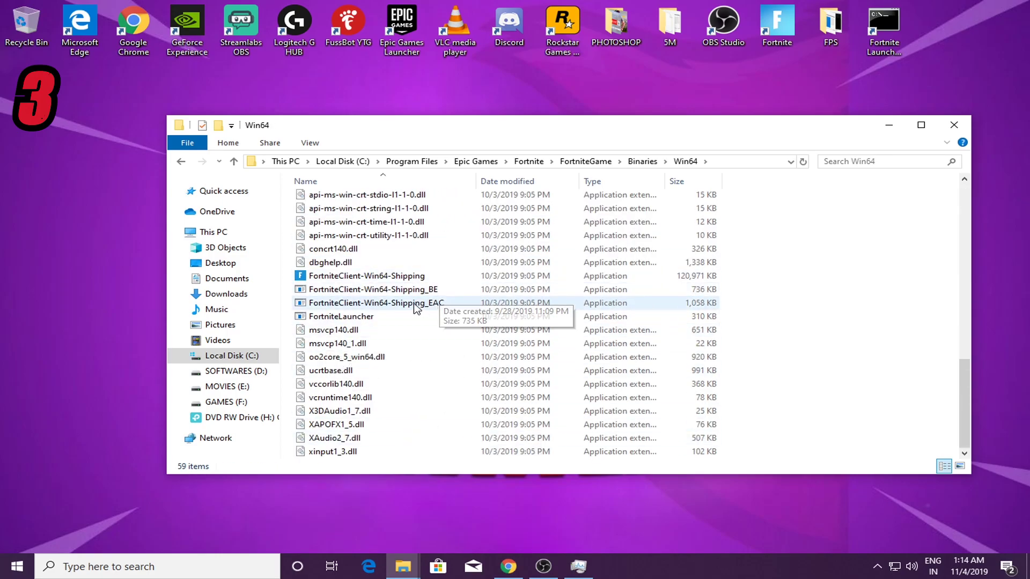
In FortniteClient-Win64-Shipping's compatibility properties, turn off Disable fullscreen optimizations, go through the high DPI settings, and apply the changes
right_click(367, 276)
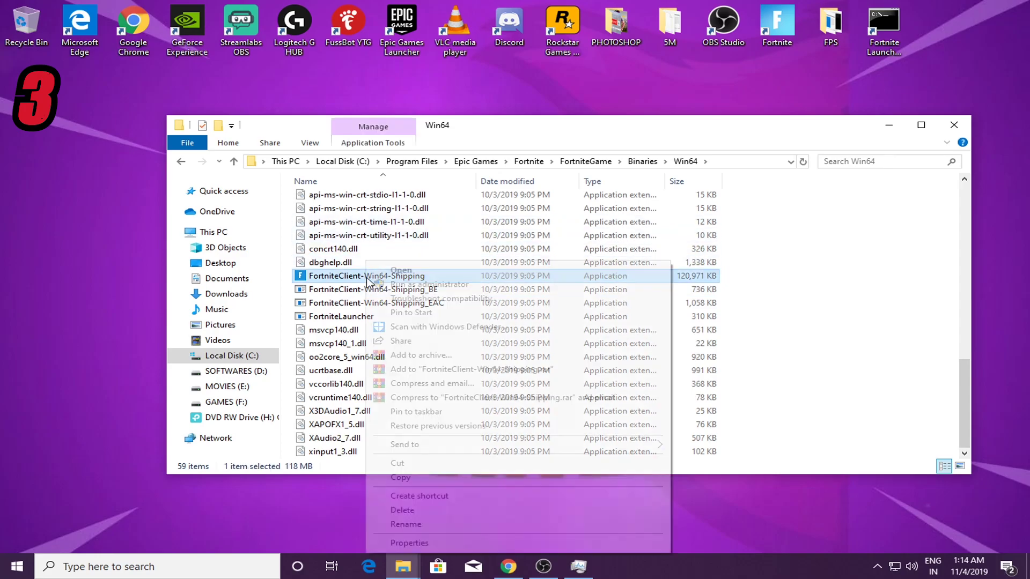
left_click(405, 544)
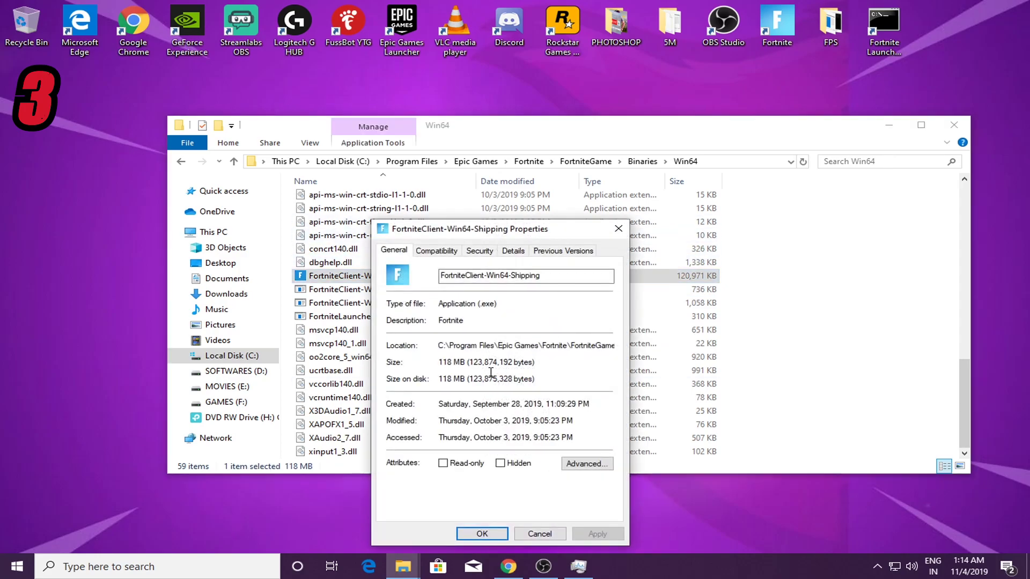
left_click(436, 251)
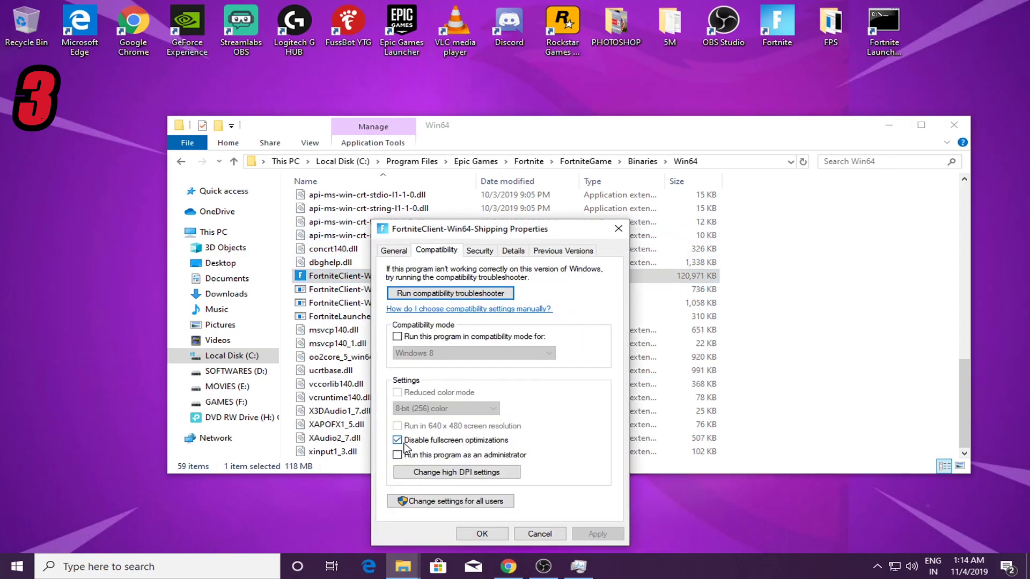
left_click(435, 472)
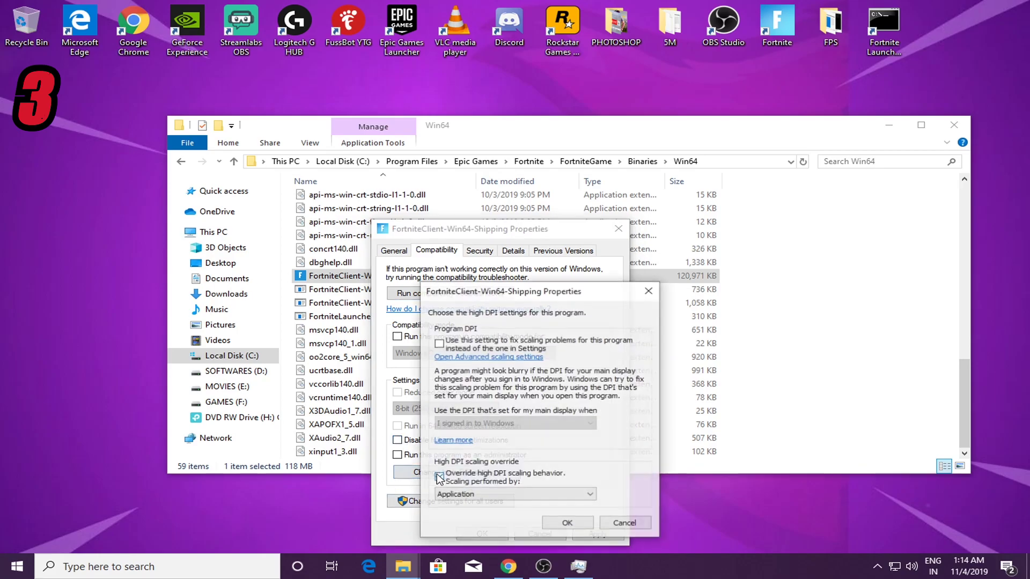
left_click(542, 532)
left_click(597, 534)
left_click(482, 534)
In FortniteLauncher's compatibility properties, turn off Disable fullscreen optimizations, go through the high DPI settings, and apply the changes
right_click(346, 299)
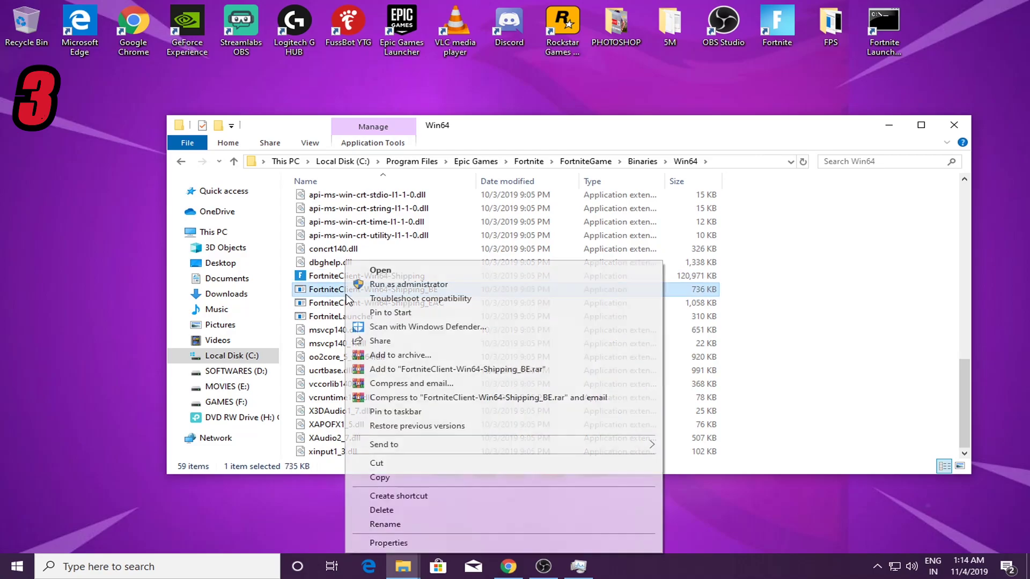
left_click(311, 318)
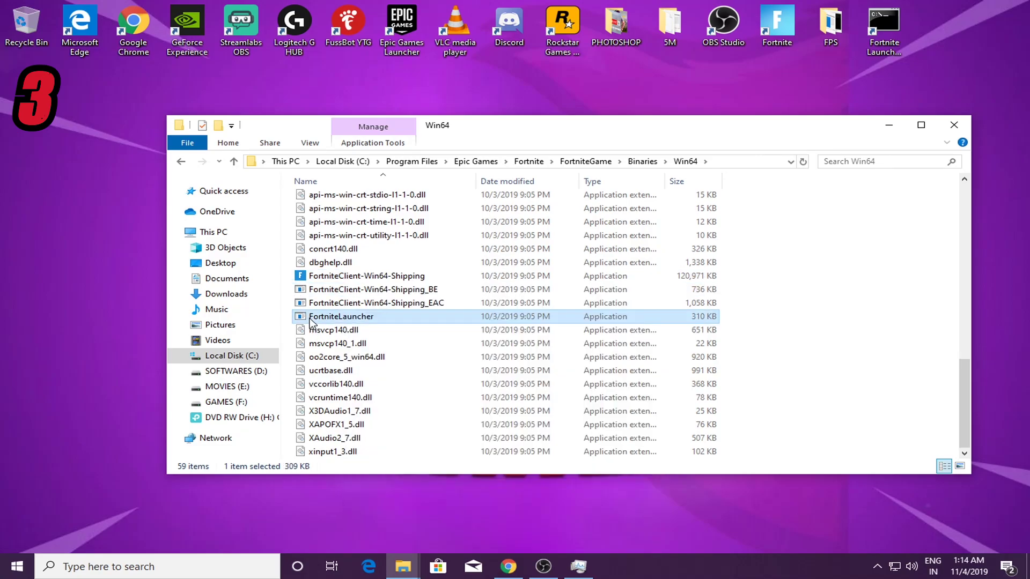
right_click(331, 322)
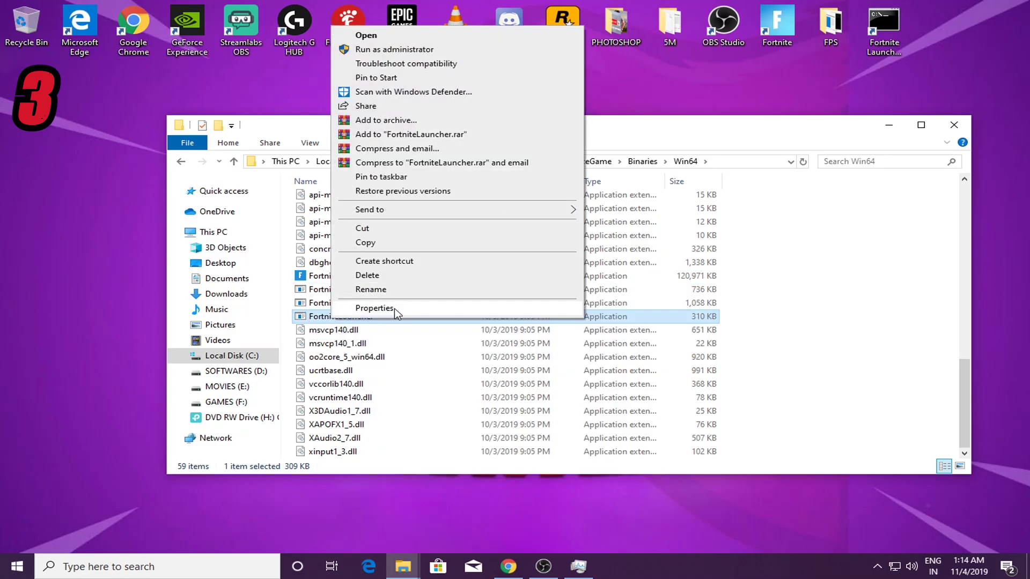
left_click(397, 313)
left_click(401, 251)
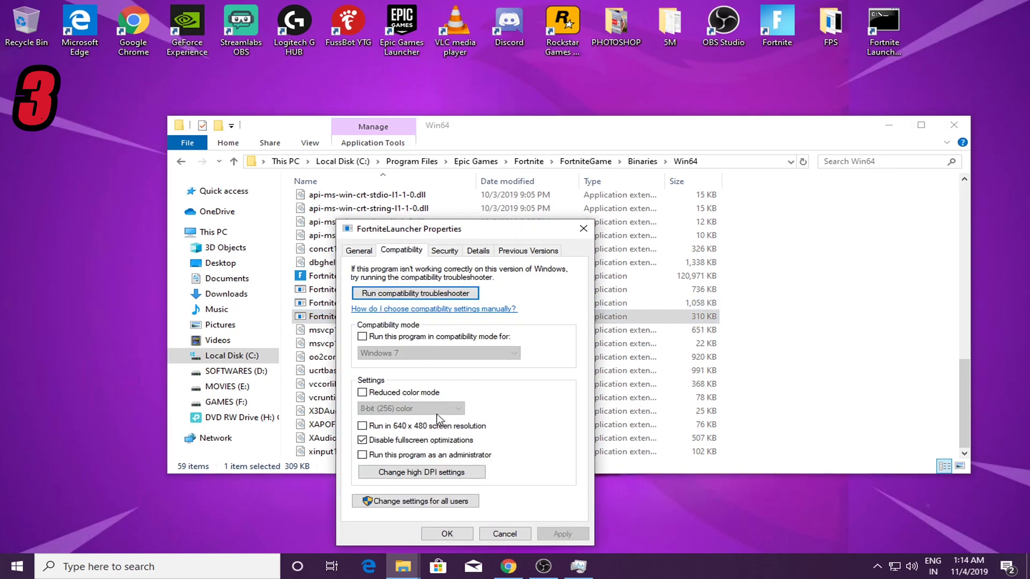
left_click(422, 473)
left_click(532, 523)
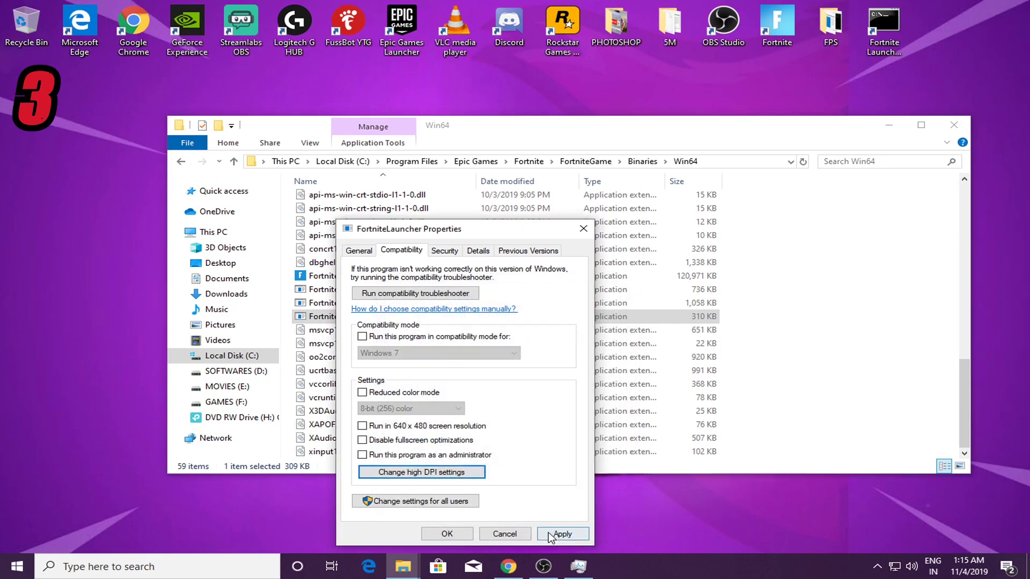
left_click(447, 532)
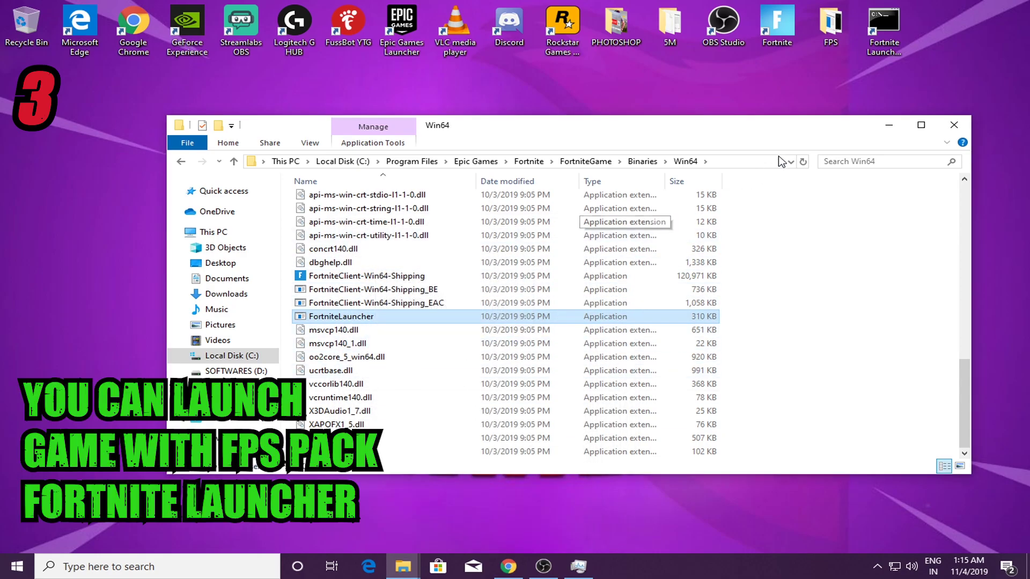
Leave the Win64 folder and open the 8 Cores 8 Threads folder under C drive install
left_click(882, 129)
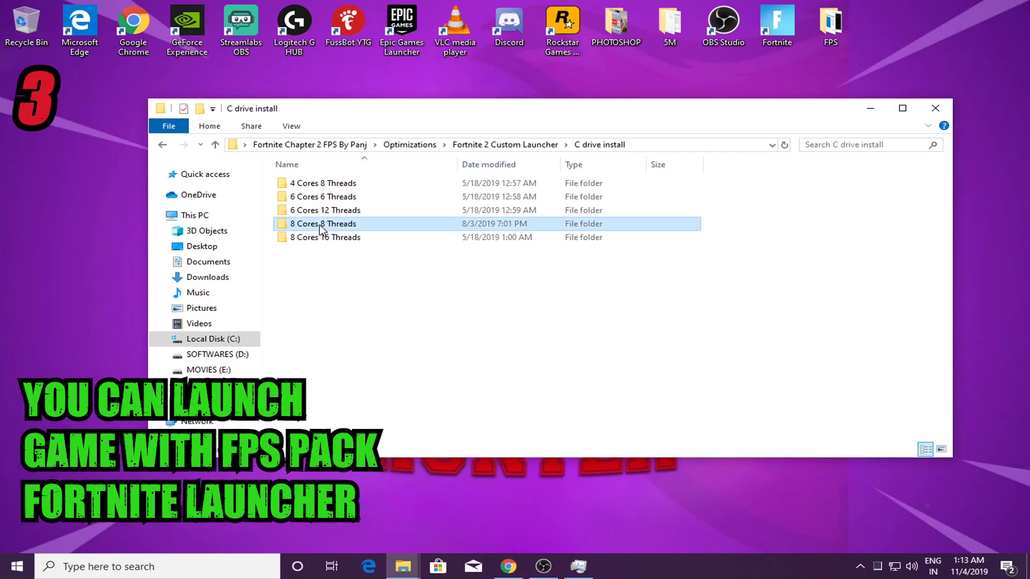
double_click(322, 223)
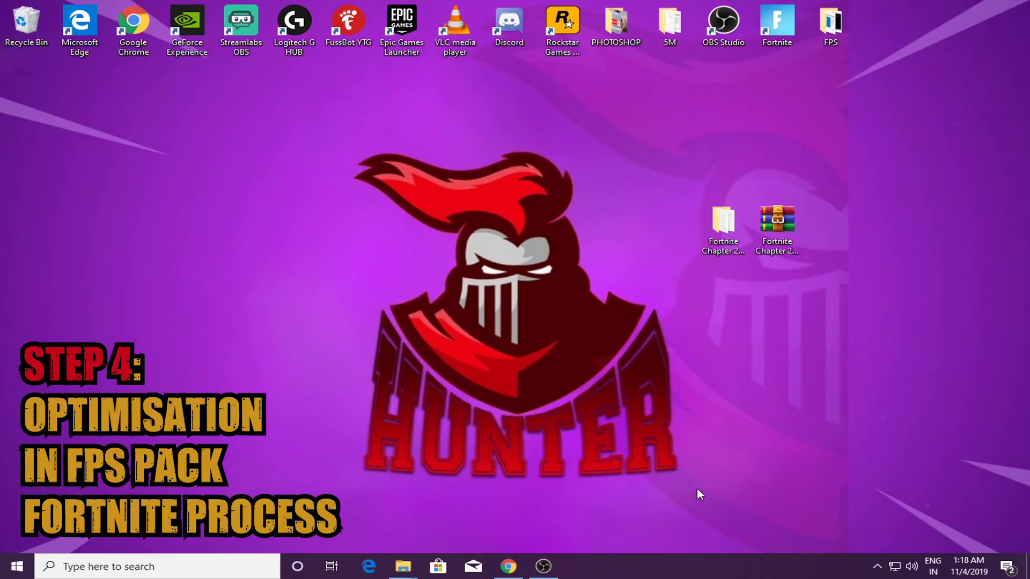
Open Optimizations\Fortnite 2 Process in the FPS pack and review the above normal, high and normal priority registry files
double_click(723, 231)
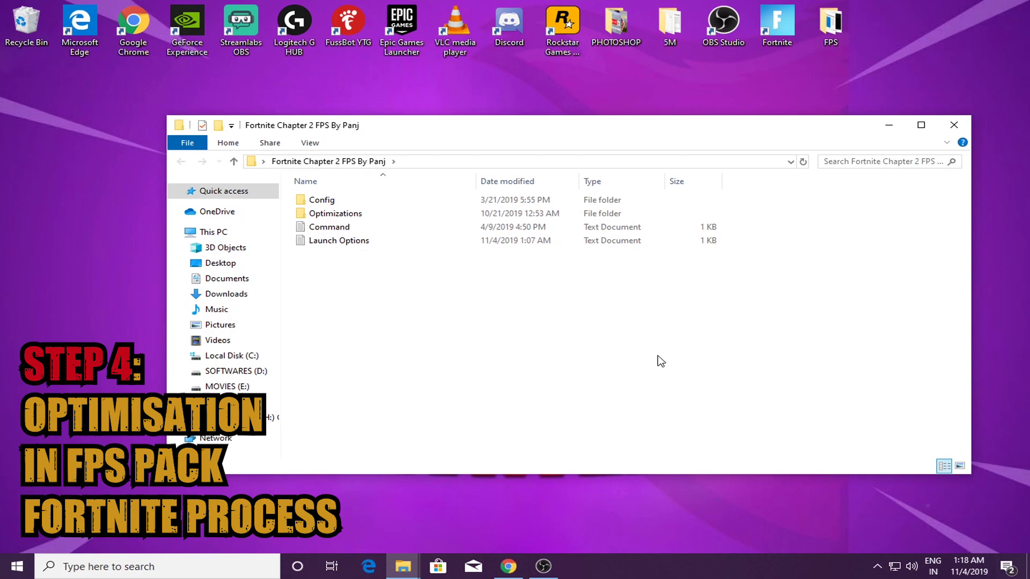
double_click(335, 214)
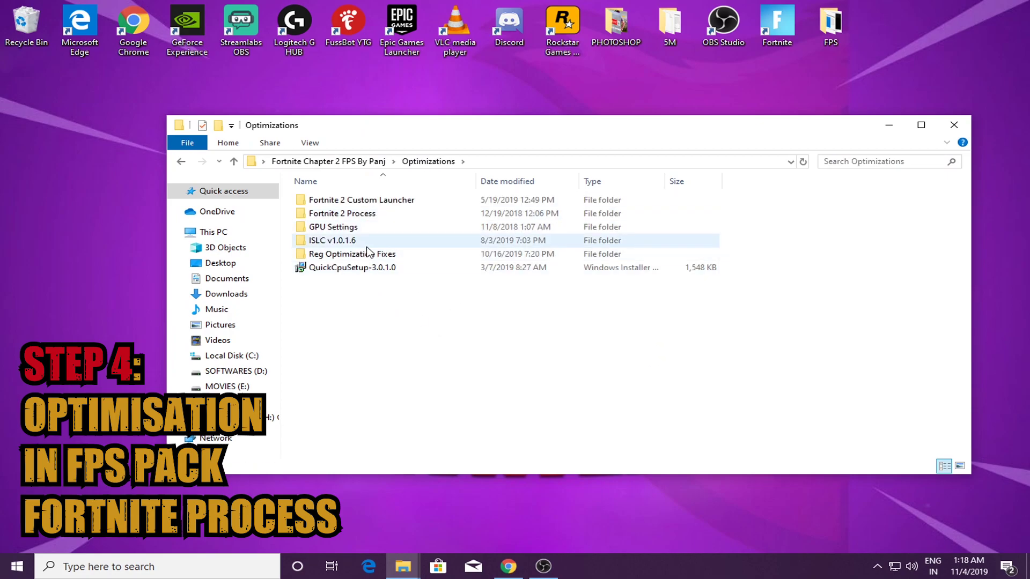
double_click(369, 214)
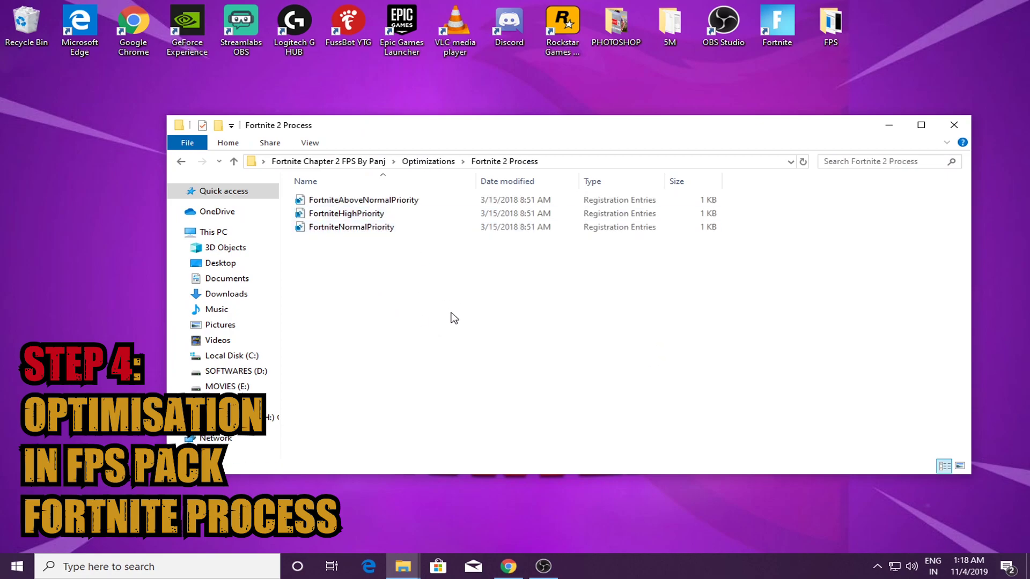
left_click(327, 202)
left_click(334, 215)
left_click(349, 230)
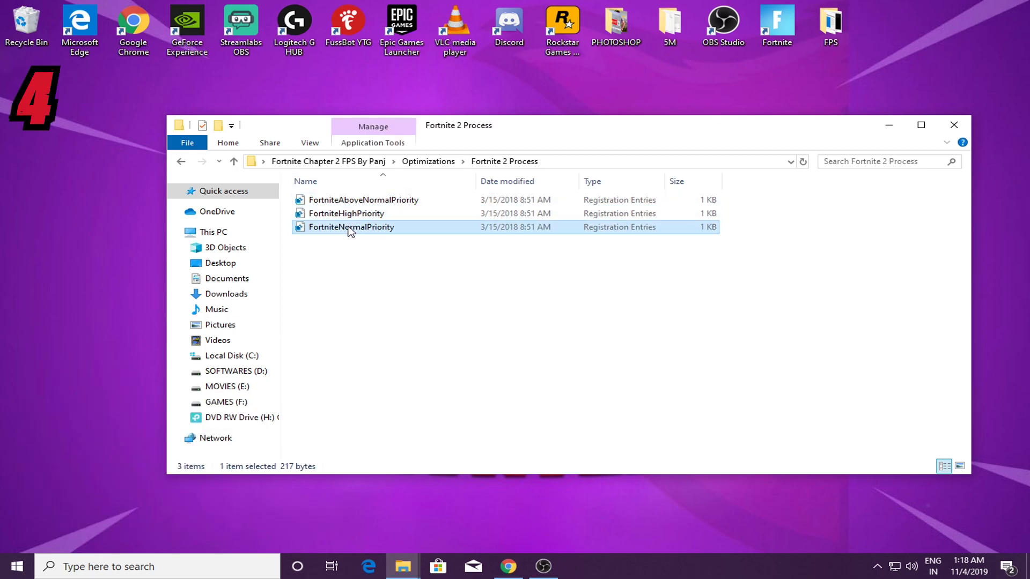
left_click(389, 255)
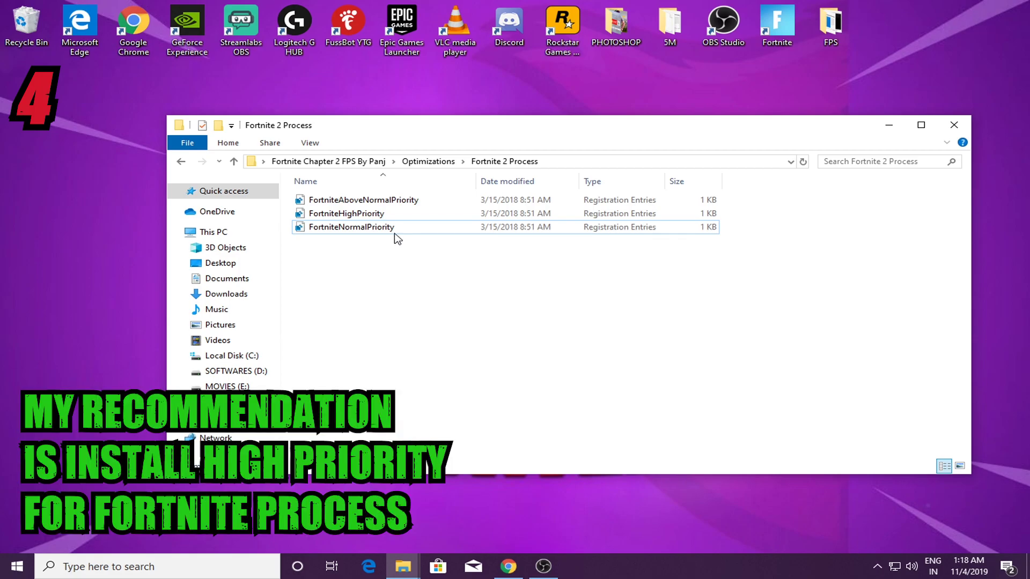
left_click(364, 231)
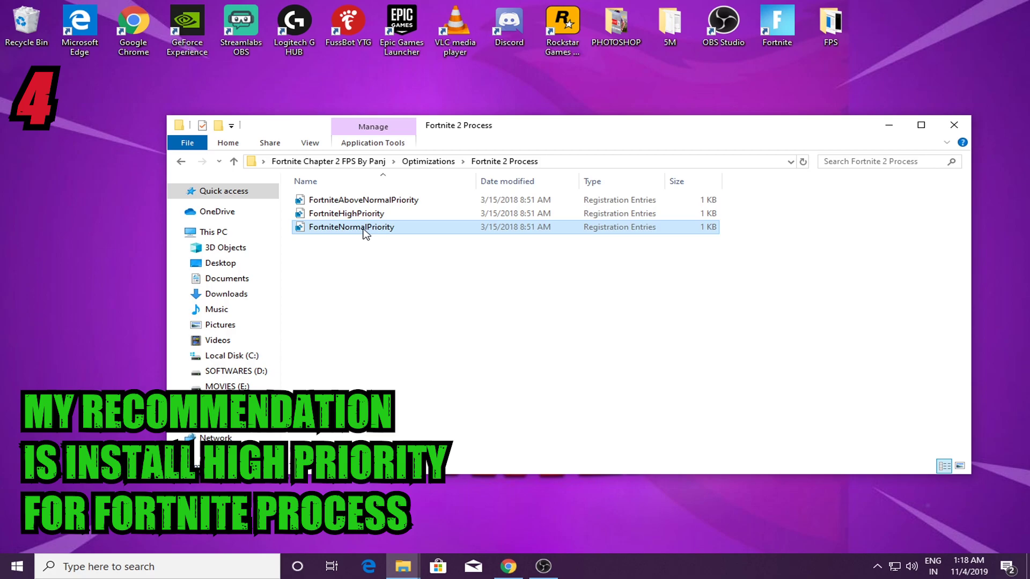
Merge the FortniteHighPriority file into the Windows registry, return to the Optimizations folder and close it
left_click(359, 214)
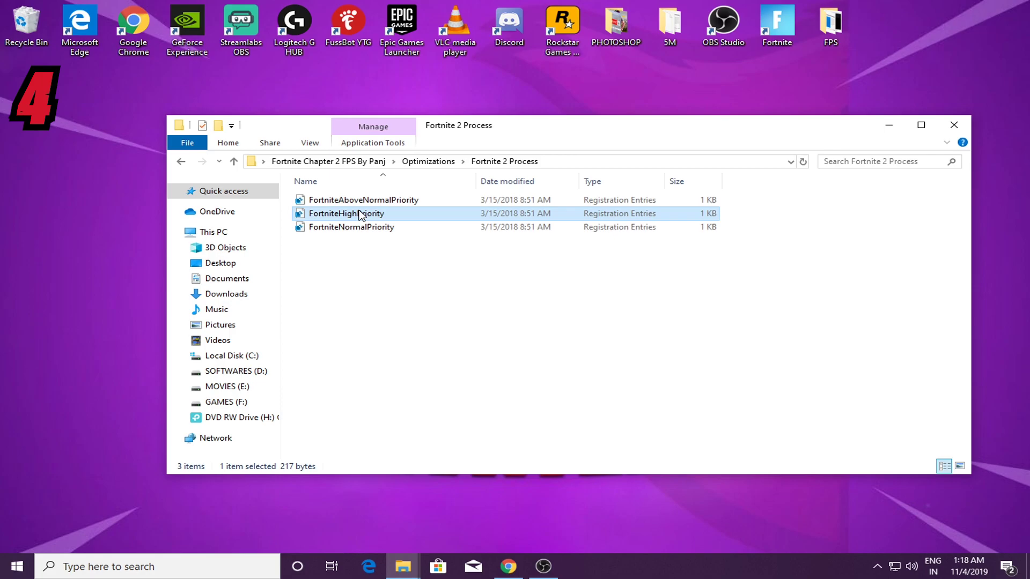
double_click(359, 214)
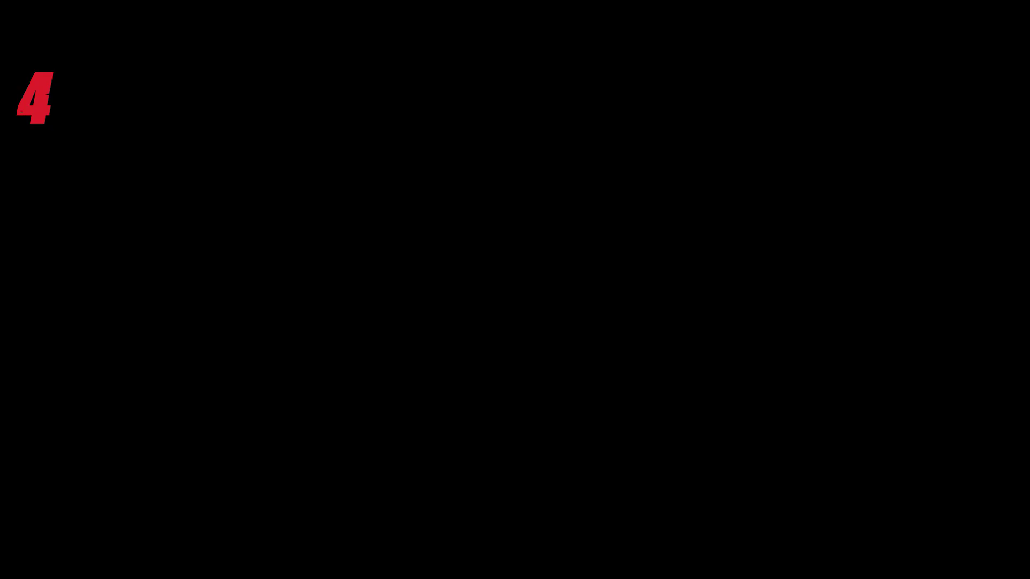
left_click(622, 303)
left_click(620, 301)
left_click(677, 288)
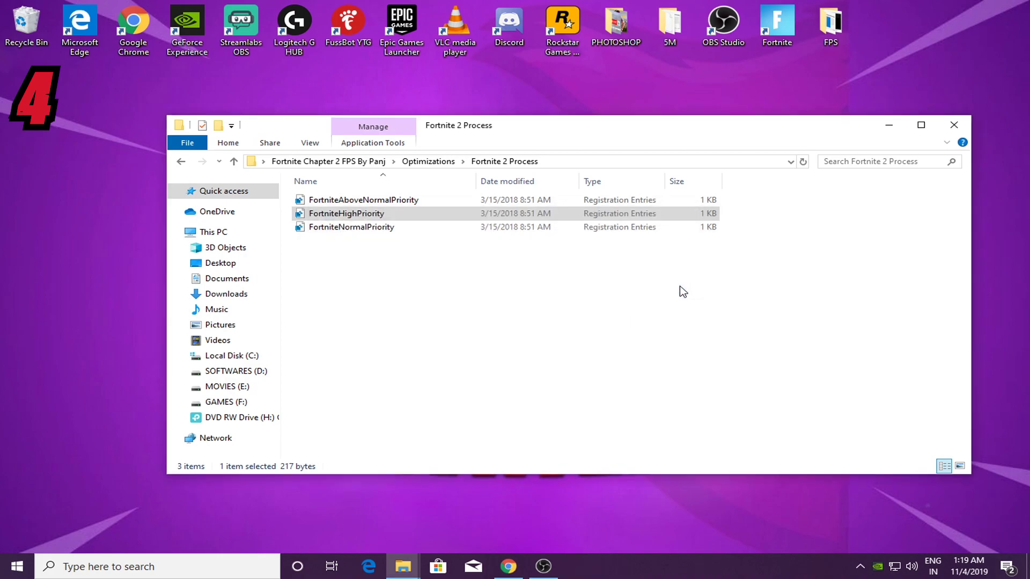
left_click(181, 161)
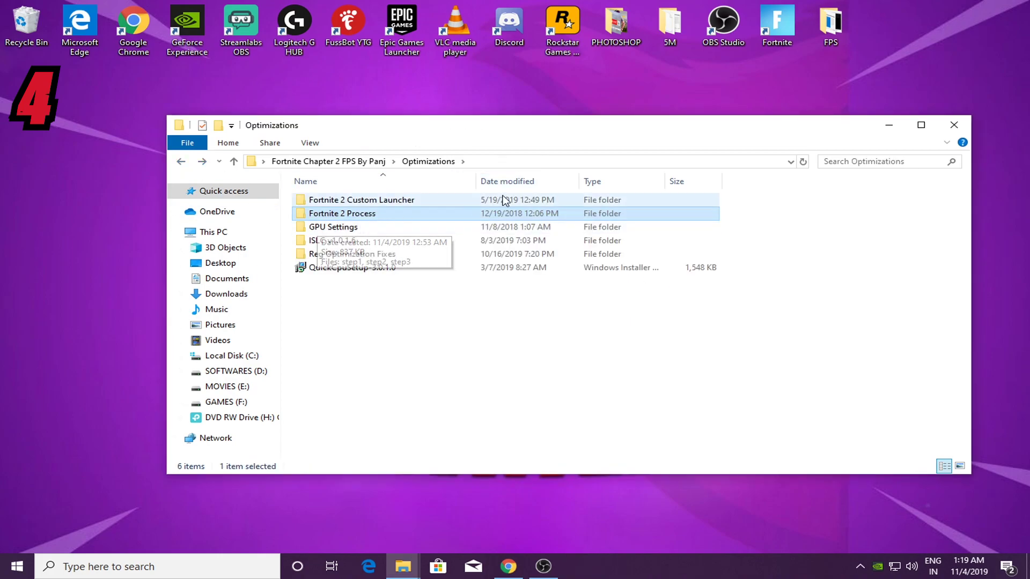
left_click(954, 124)
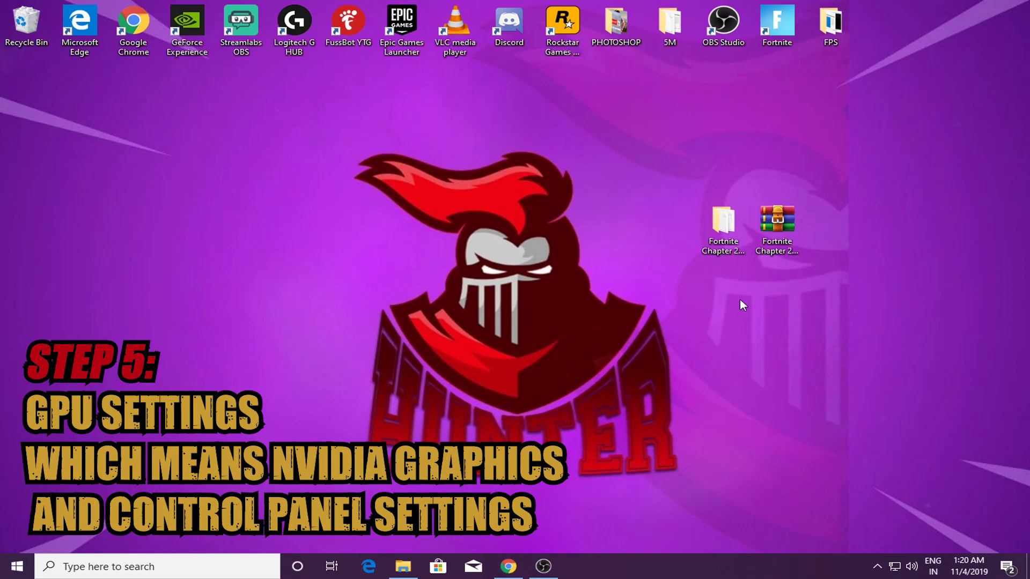
Reopen the FPS pack's Optimizations folder and select the GPU Settings folder
double_click(723, 223)
double_click(336, 201)
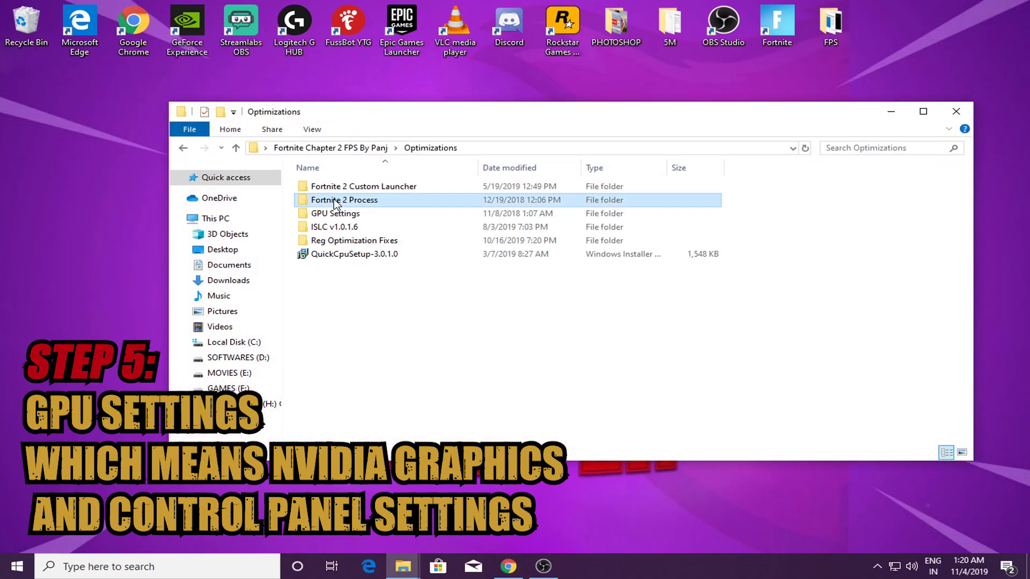
left_click(335, 214)
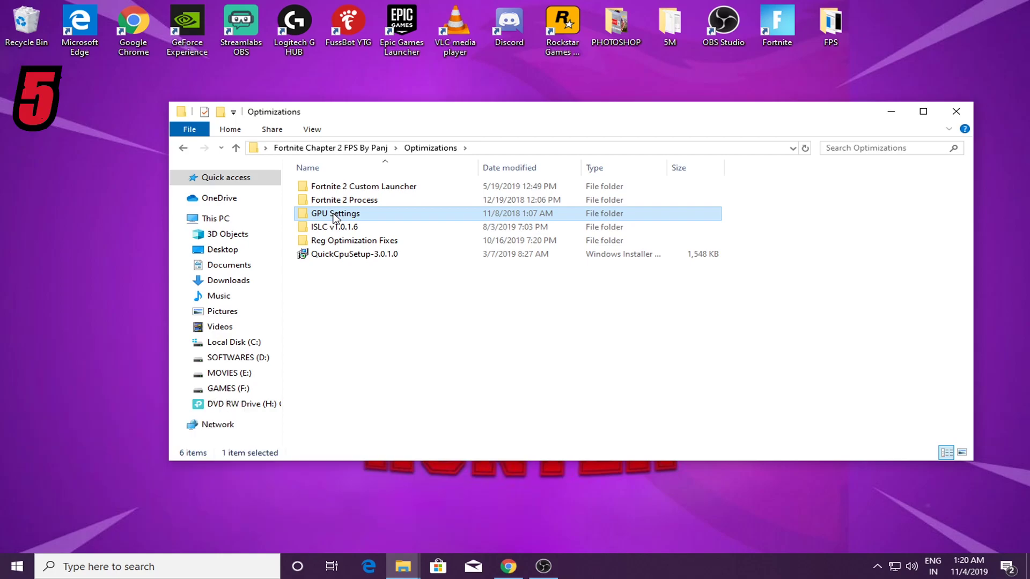
Open GeForce Experience and check for graphics driver updates
right_click(187, 29)
left_click(217, 39)
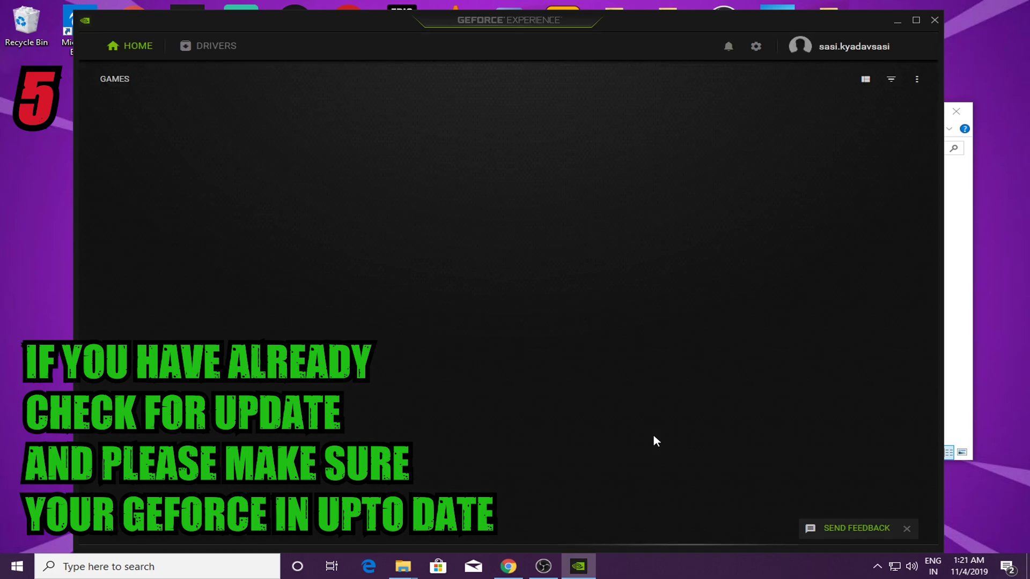
left_click(186, 47)
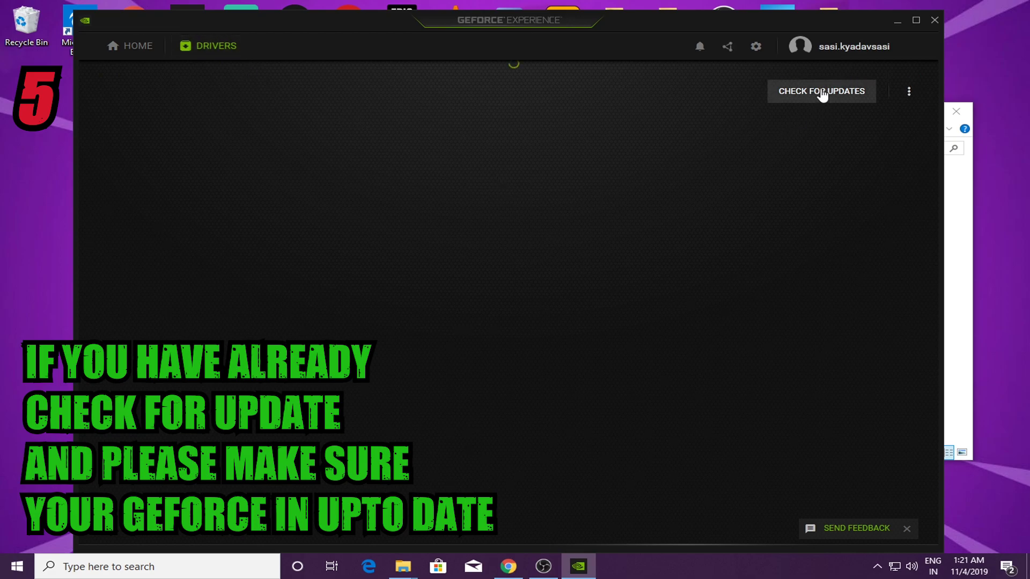
left_click(820, 103)
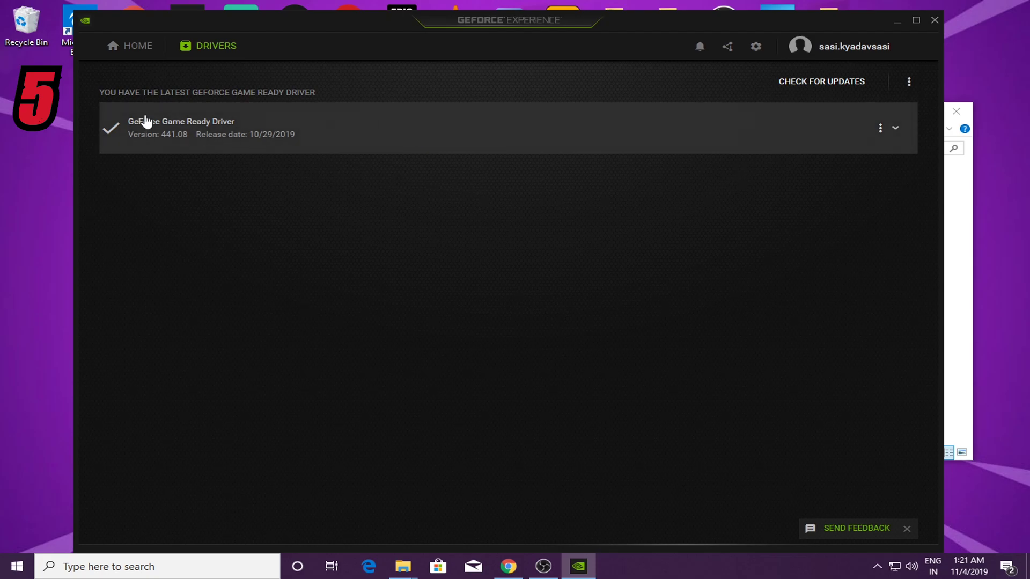
Close GeForce Experience, move the Optimizations folder window aside and open the NVIDIA Control Panel
left_click(934, 20)
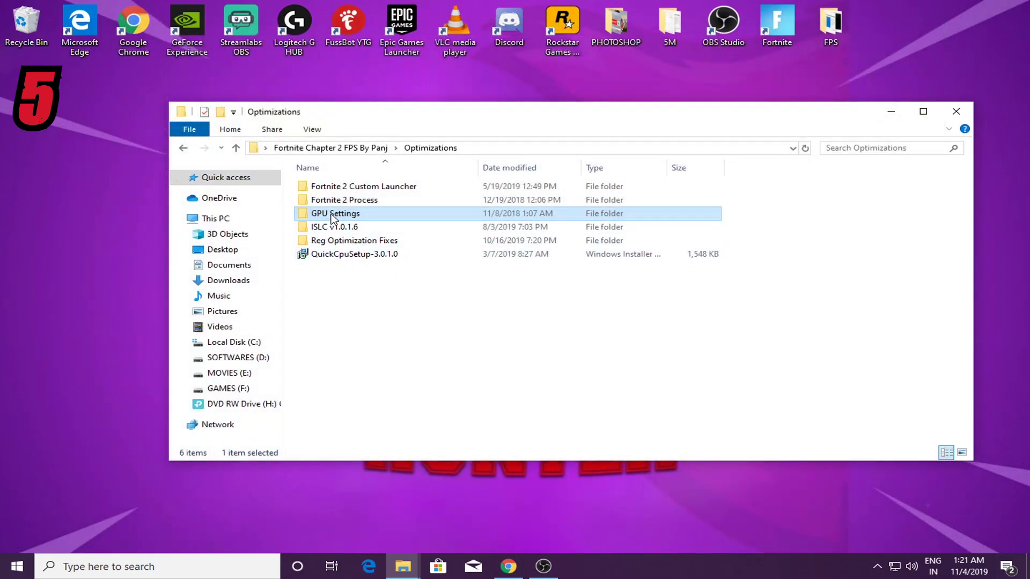
left_click_drag(569, 117, 431, 107)
left_click_drag(832, 204, 661, 206)
right_click(900, 285)
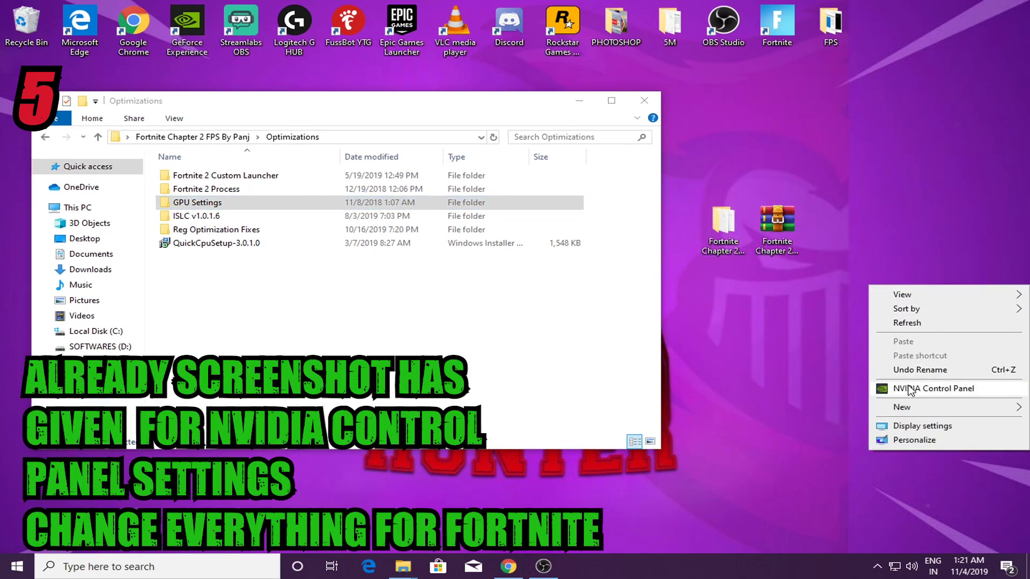
left_click(912, 388)
Open the GPU Settings folder and review the step1, step2 and step3 images against the NVIDIA Control Panel's 3D settings
double_click(209, 204)
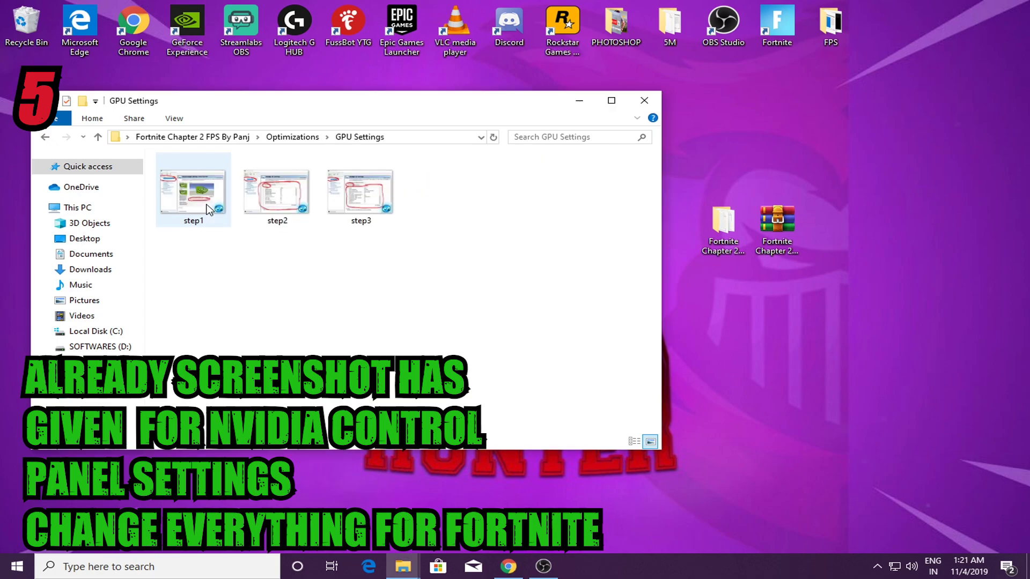
double_click(189, 208)
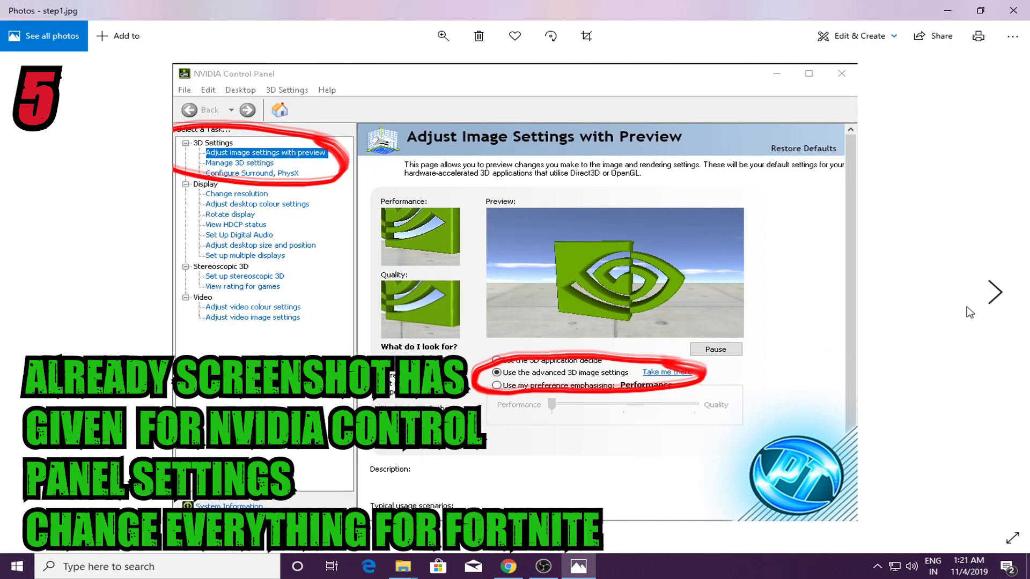
left_click(995, 292)
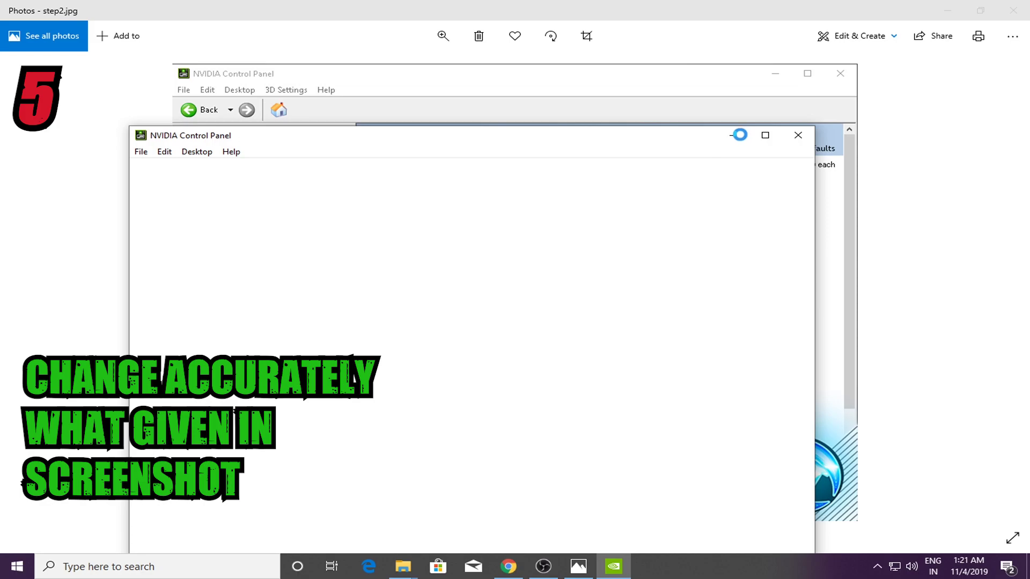
left_click(276, 216)
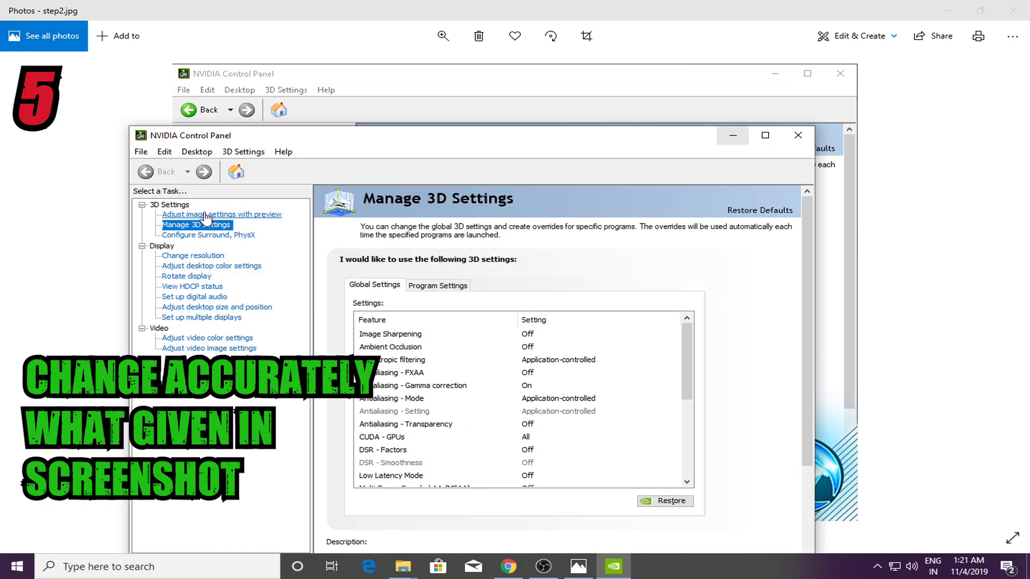
left_click(798, 136)
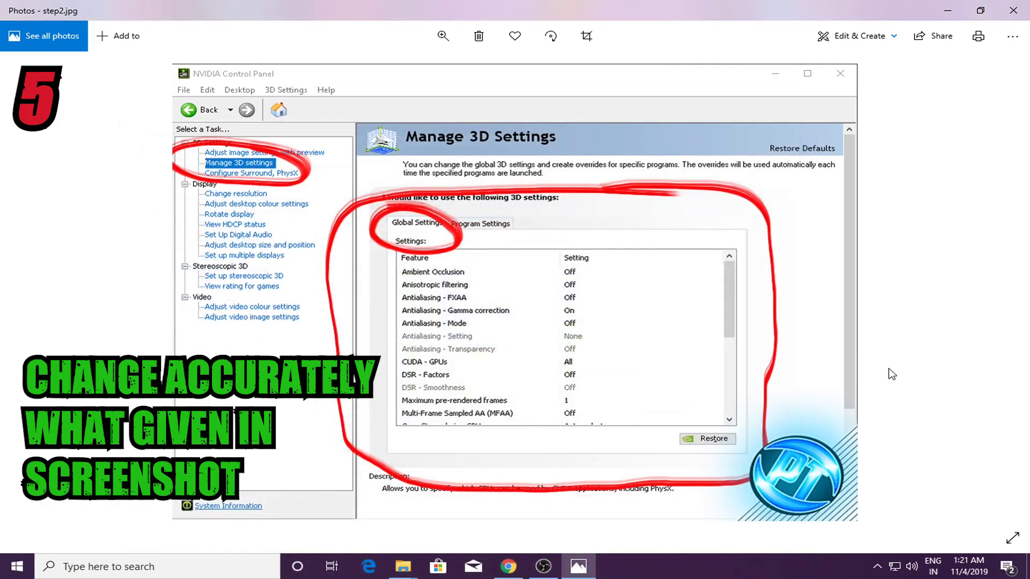
left_click(983, 304)
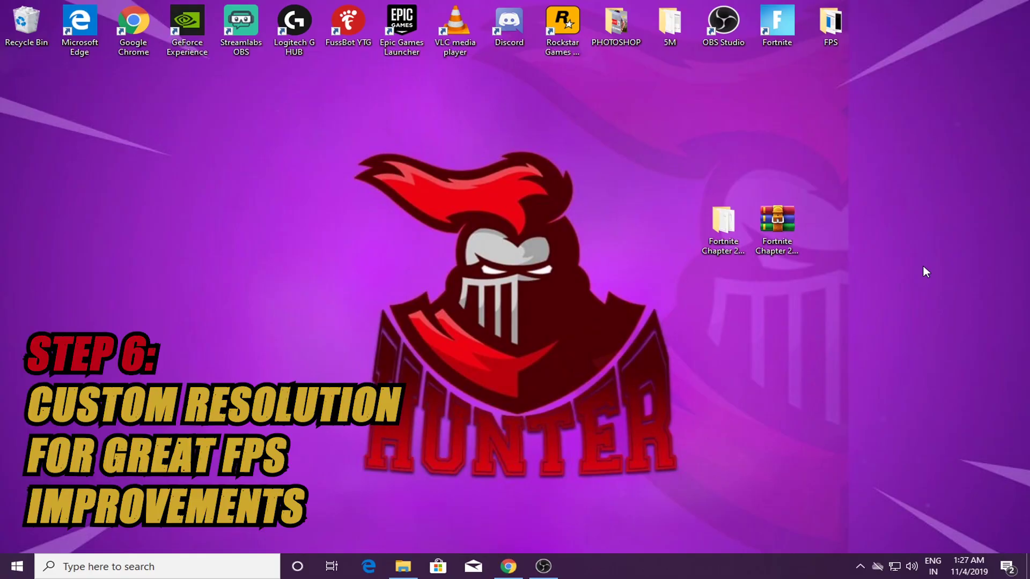
In the NVIDIA Control Panel's resolution customization, enable resolutions not exposed by the display and start a custom resolution
right_click(442, 166)
left_click(497, 268)
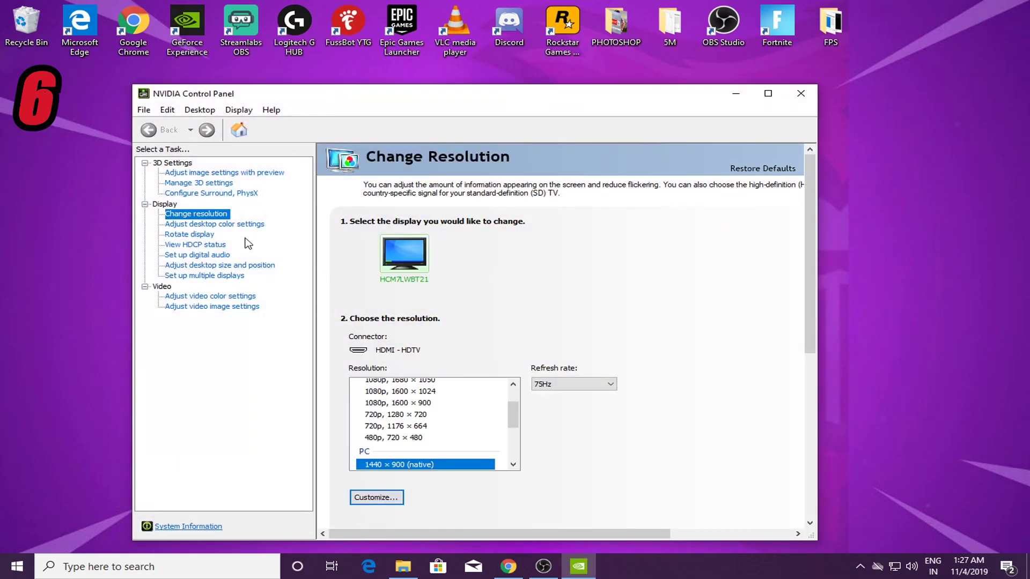
left_click(207, 217)
left_click(382, 499)
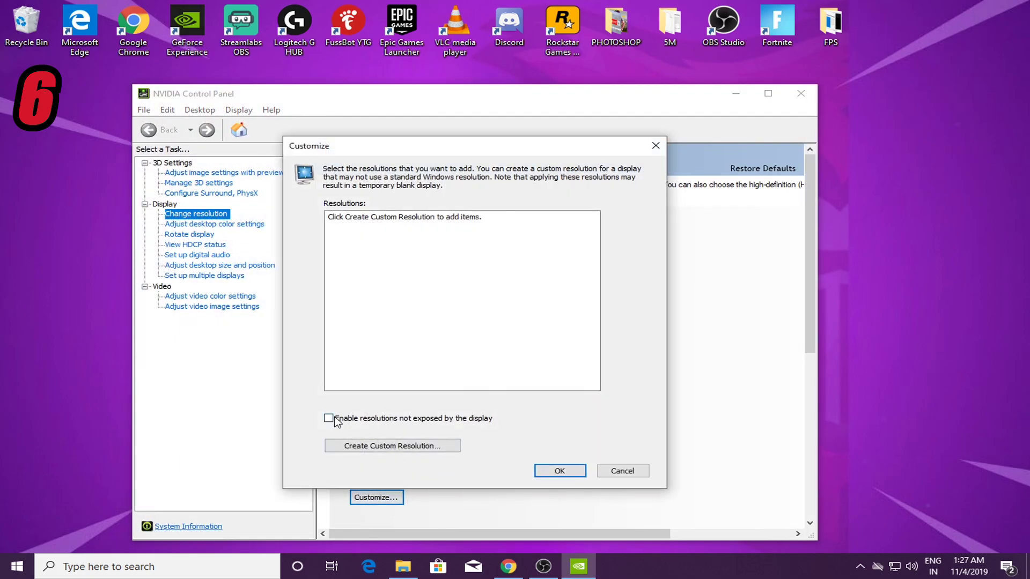
left_click(329, 419)
left_click(419, 449)
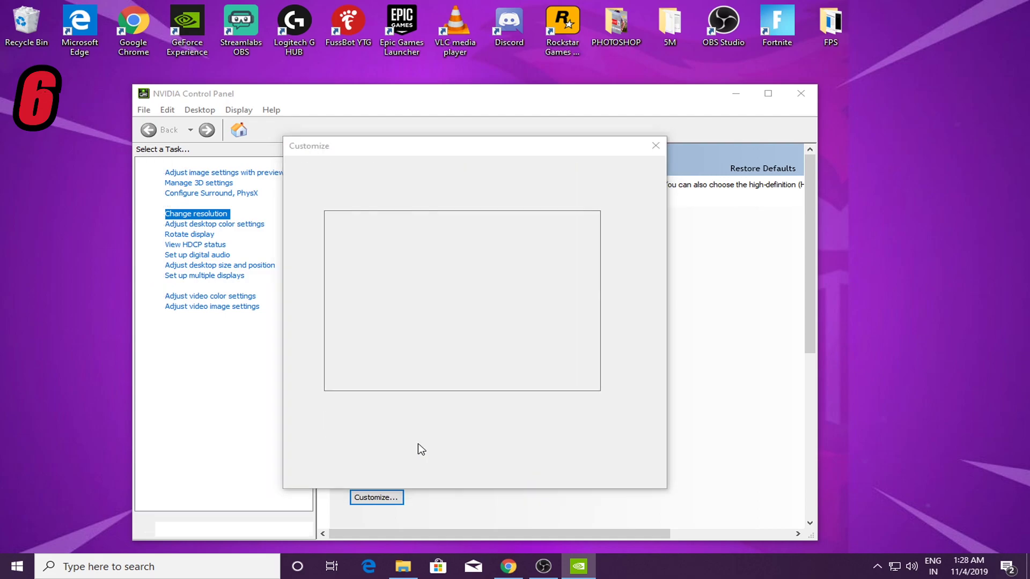
Set the custom resolution to 1920 horizontal pixels and 1080 vertical lines
type("1")
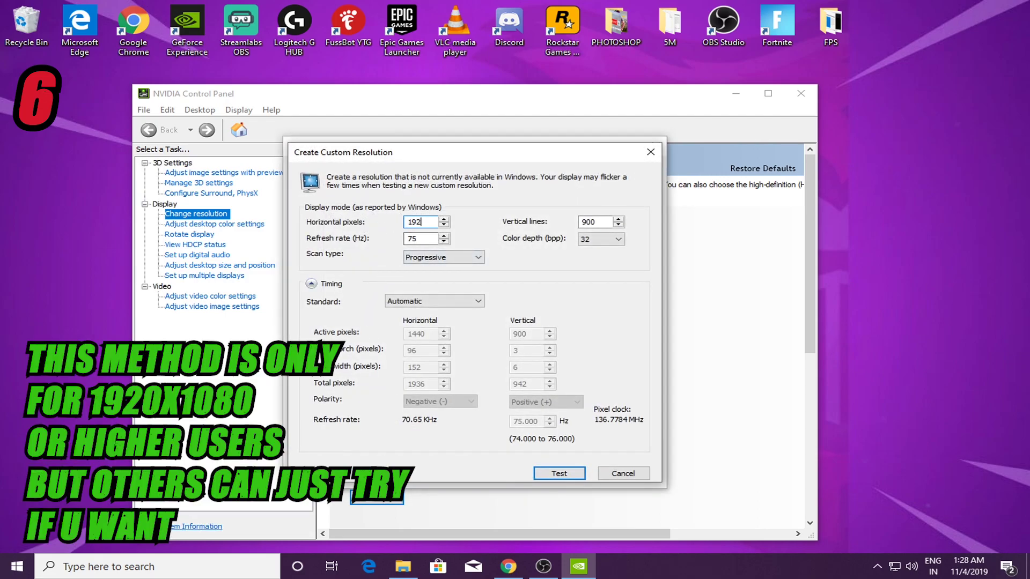
type("92x")
left_click_drag(432, 222, 392, 222)
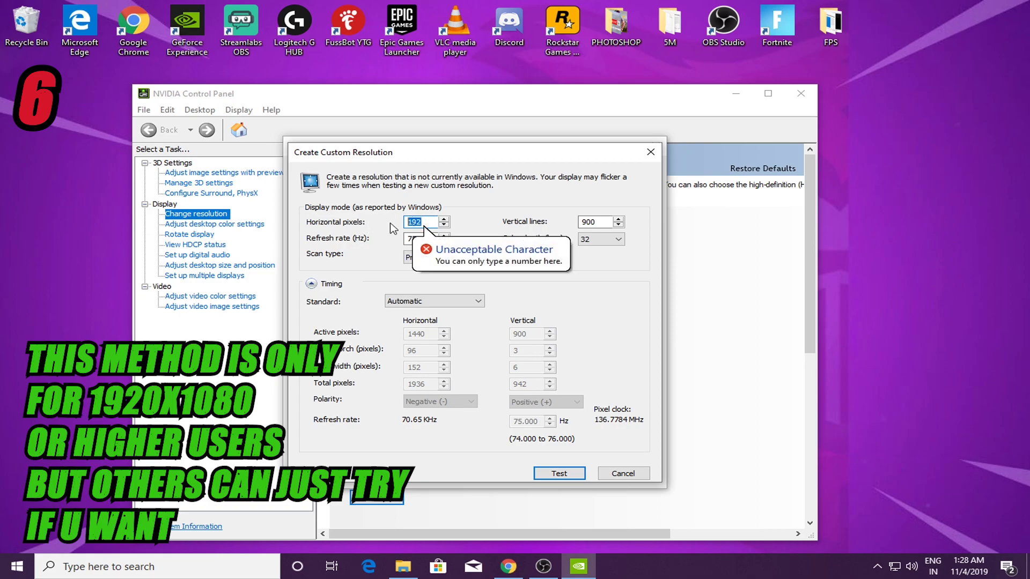
type("1")
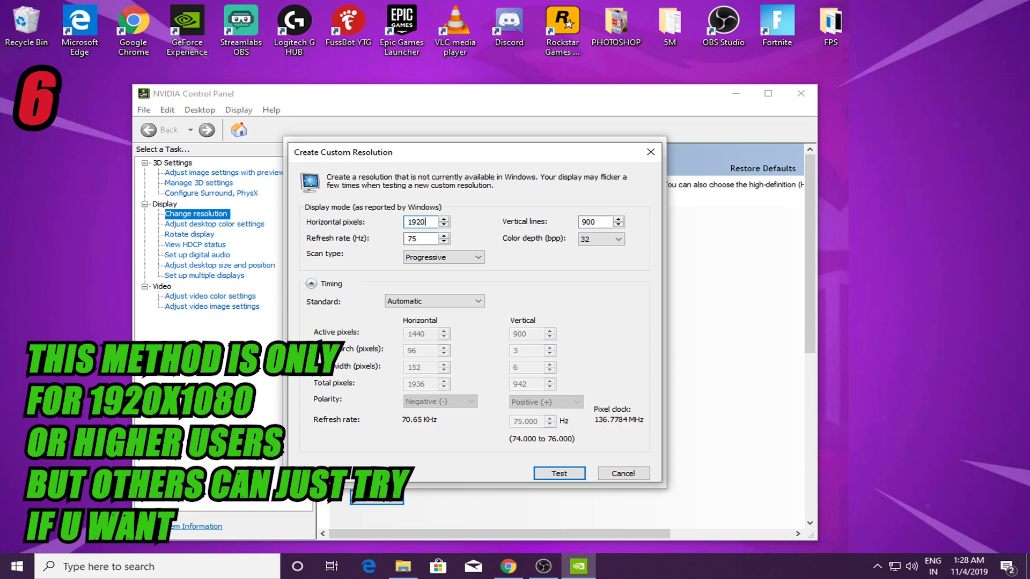
double_click(597, 222)
type("108")
Change the custom resolution to 1904 horizontal pixels and 1071 vertical lines and test it
left_click_drag(431, 225, 418, 223)
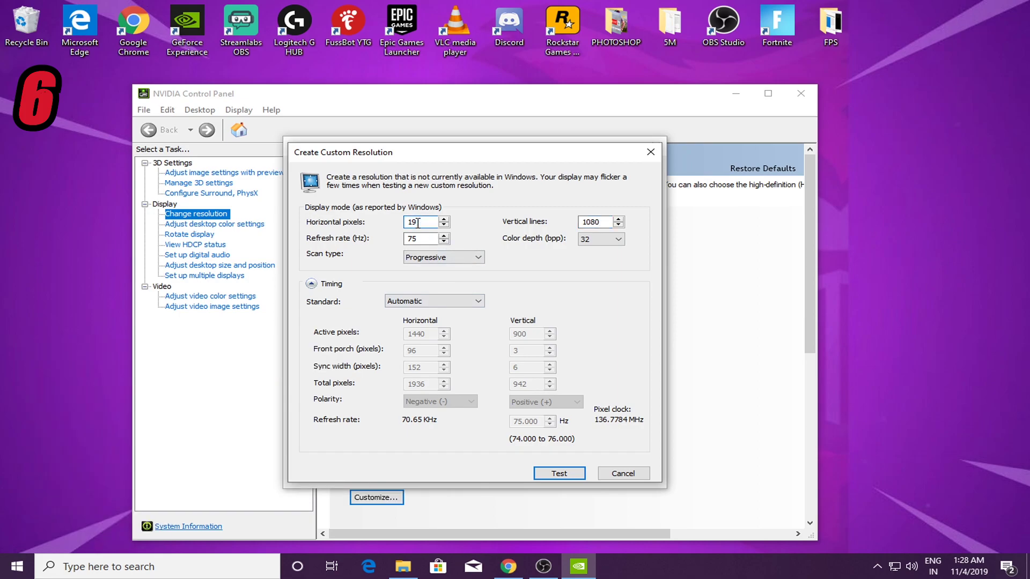
double_click(596, 222)
left_click(594, 222)
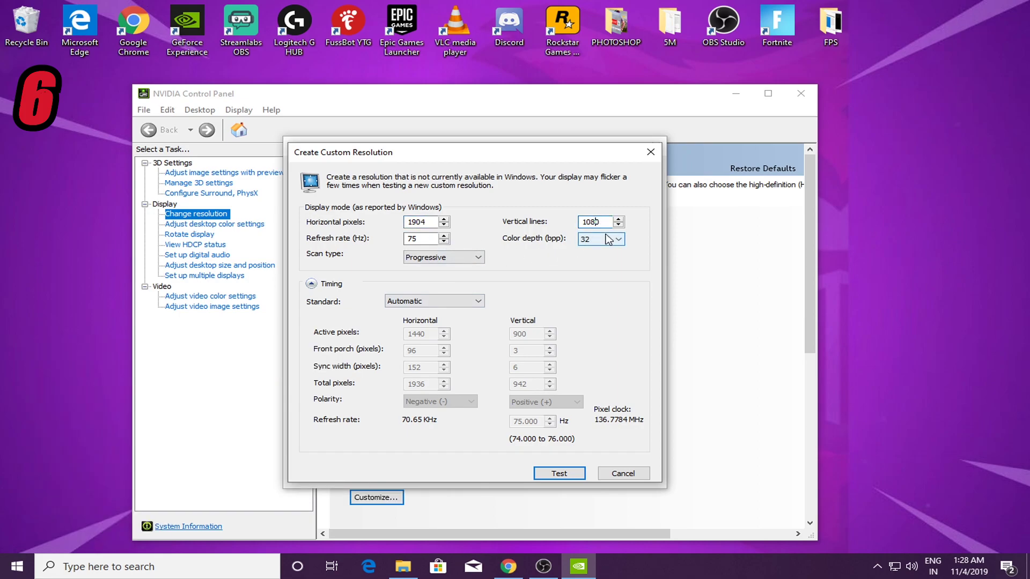
left_click(579, 479)
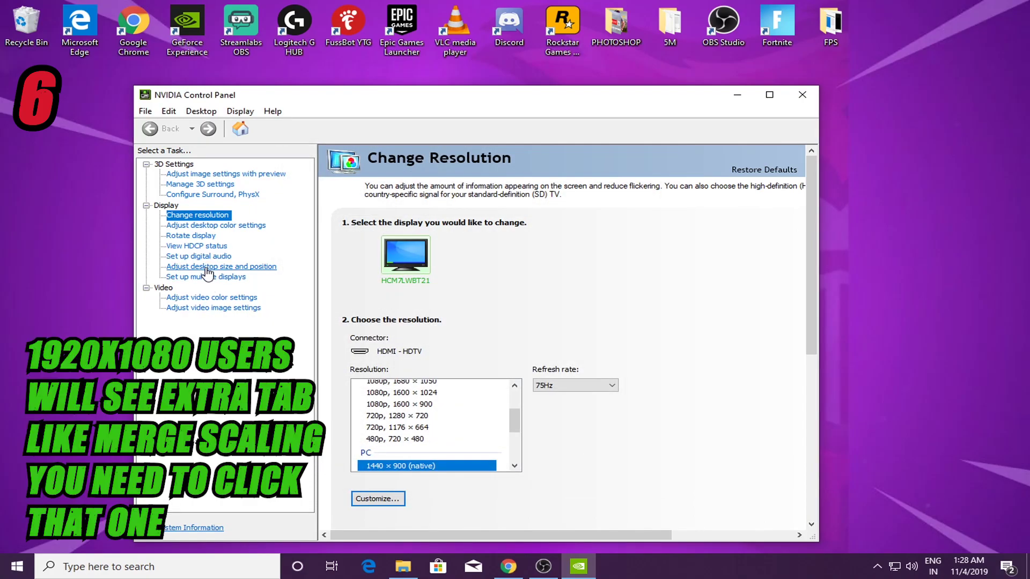
Open the desktop size and position settings and review the scaling modes and the available preview resolutions
left_click(207, 269)
scroll(432, 346, "down", 1)
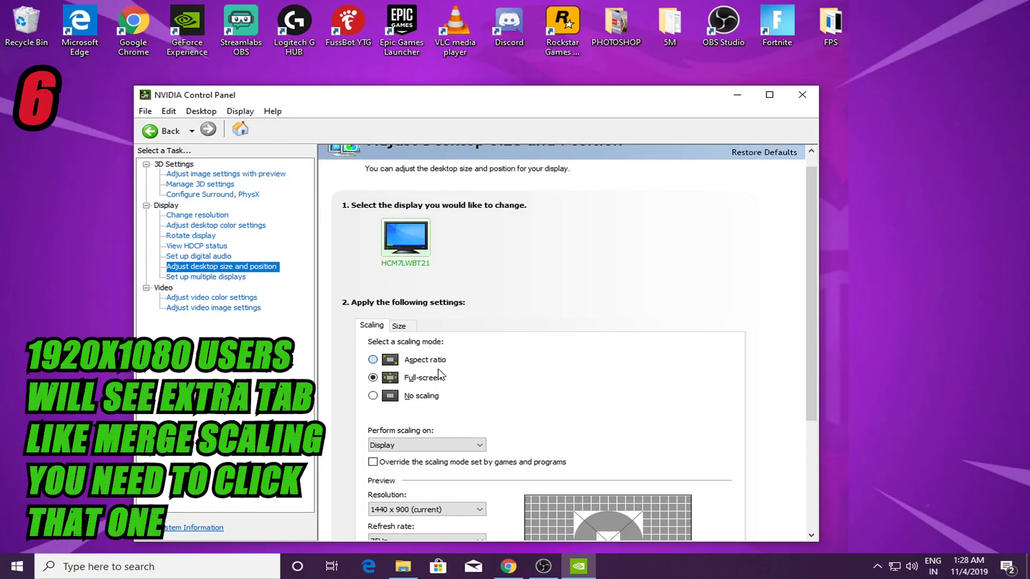
scroll(422, 462, "down", 2)
left_click(421, 475)
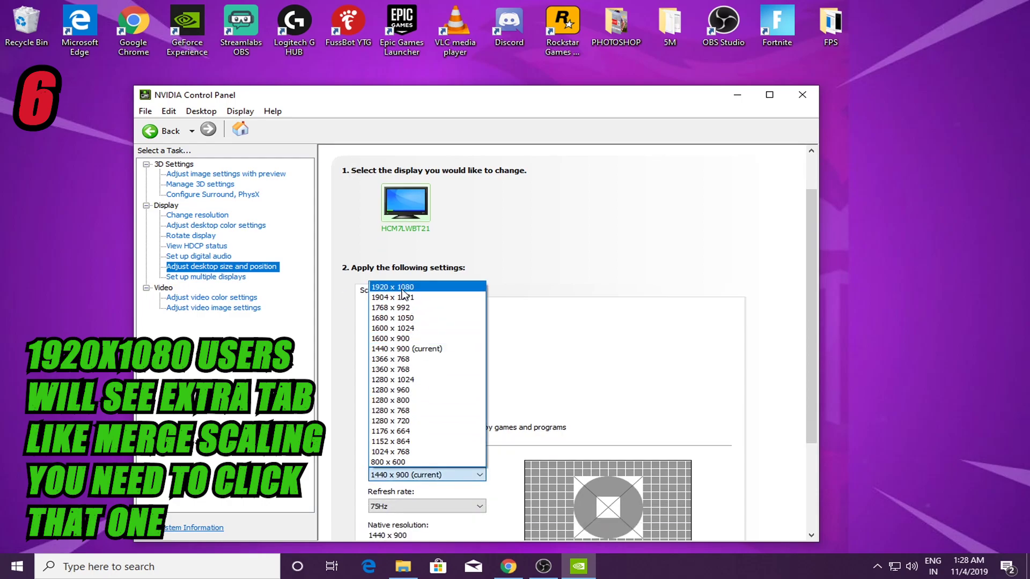
left_click(557, 342)
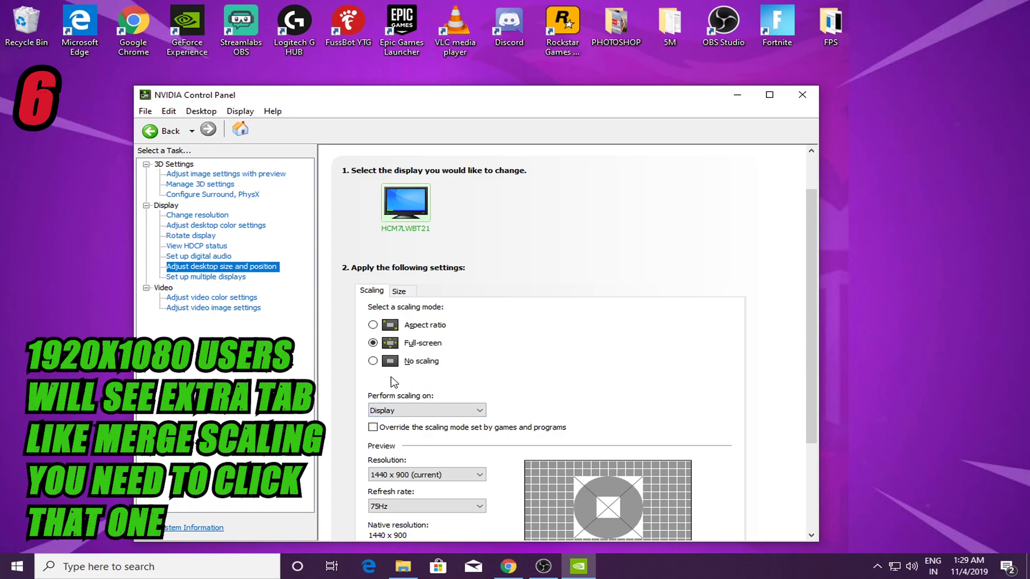
scroll(411, 392, "down", 5)
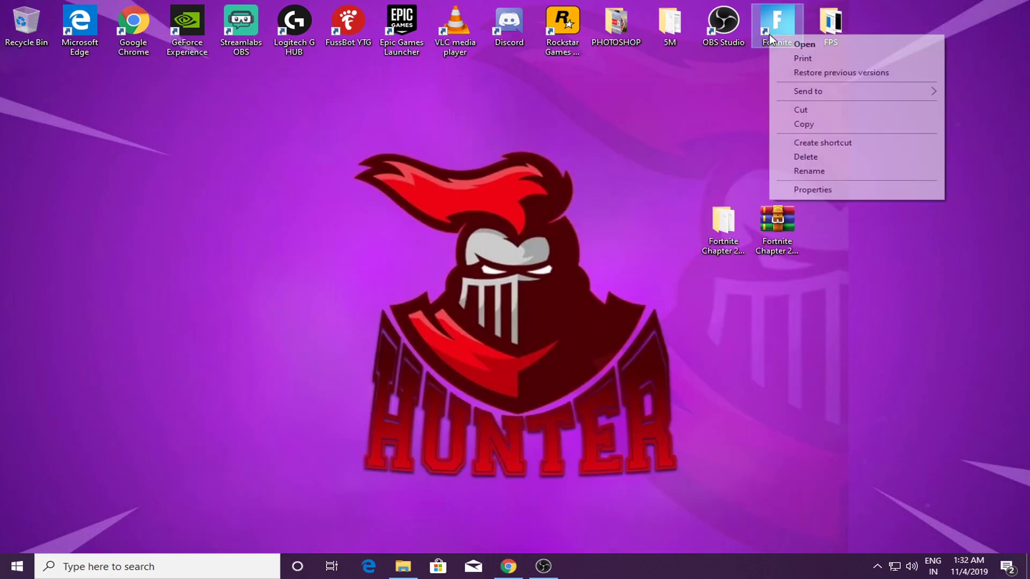
Open Fortnite's video settings and set the window mode to Fullscreen
left_click(758, 184)
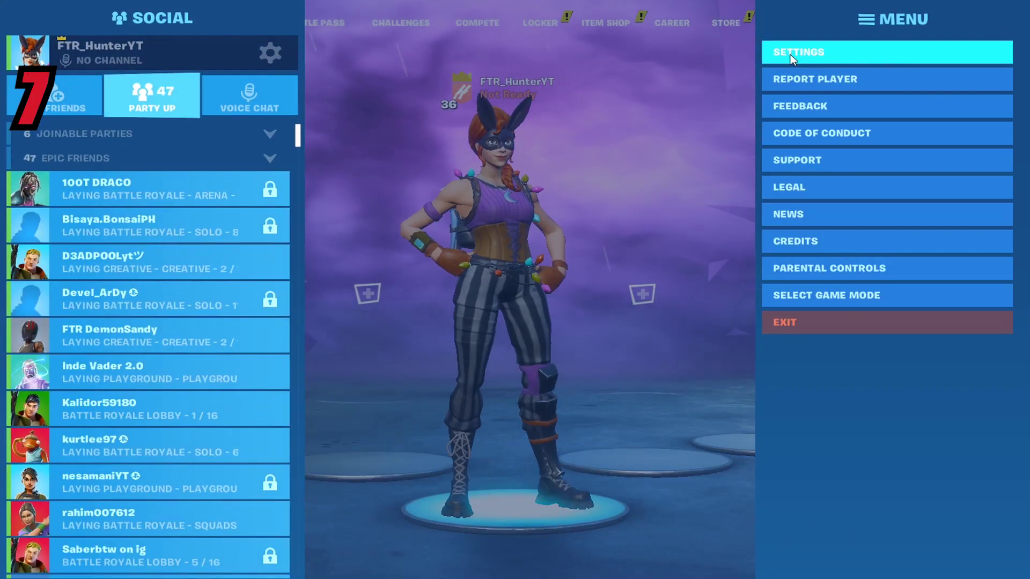
left_click(790, 54)
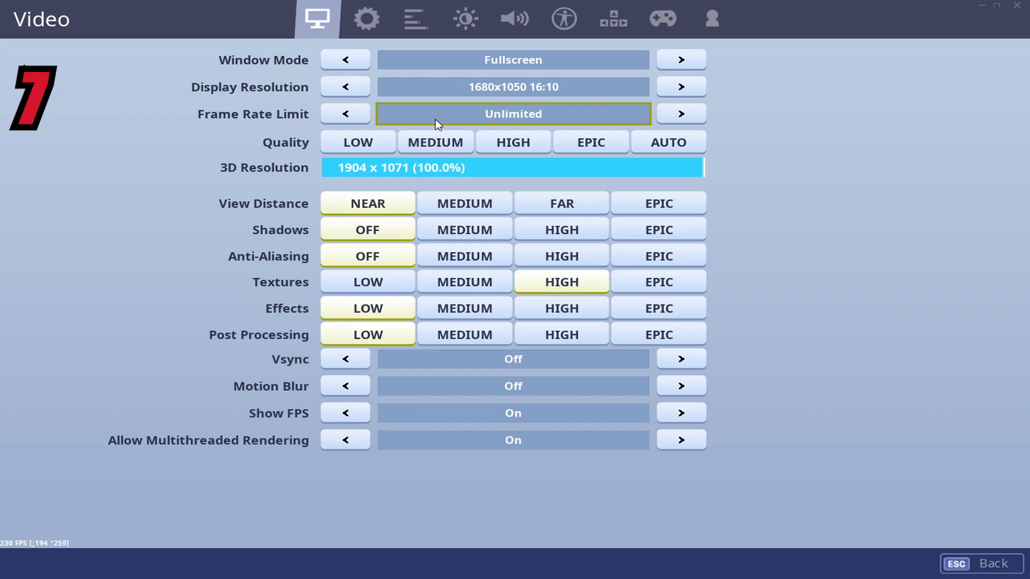
left_click(680, 60)
left_click(359, 62)
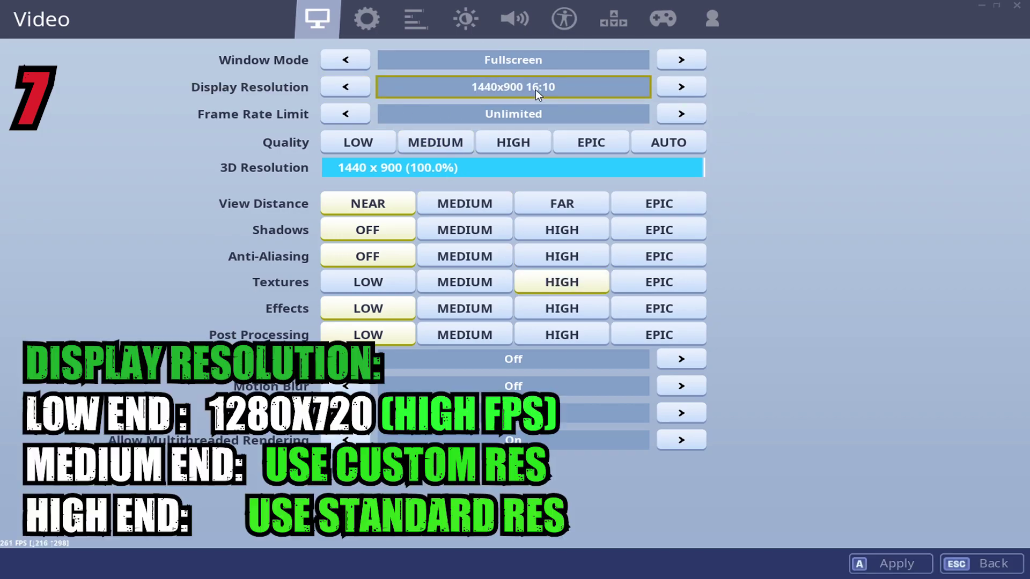
Go through the display resolutions, including 1440x900 and 1280x800, and set the display resolution to 1680x1050 16:10
mouse_move(505, 89)
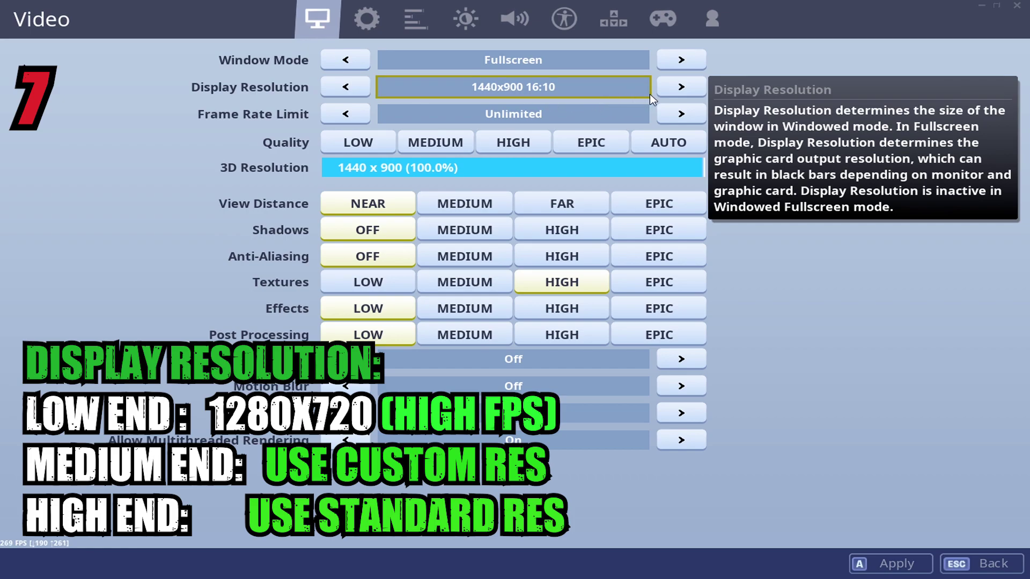
left_click(349, 91)
left_click(346, 88)
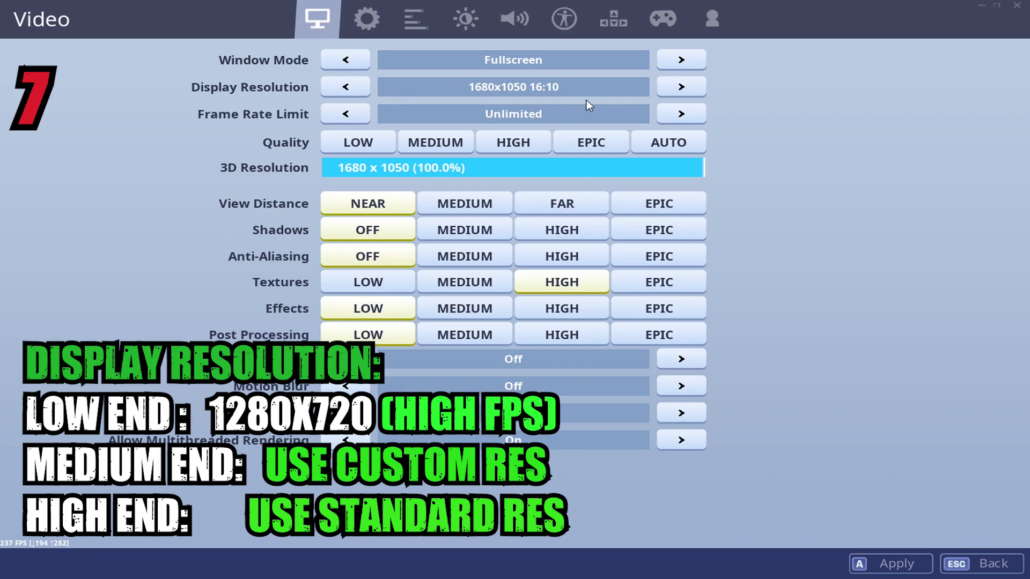
left_click(680, 87)
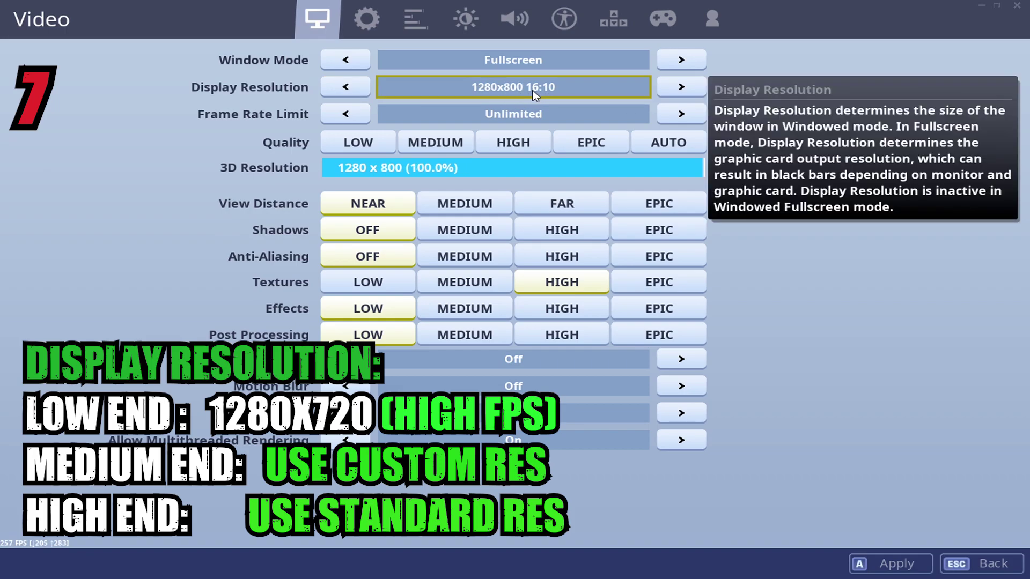
left_click(666, 94)
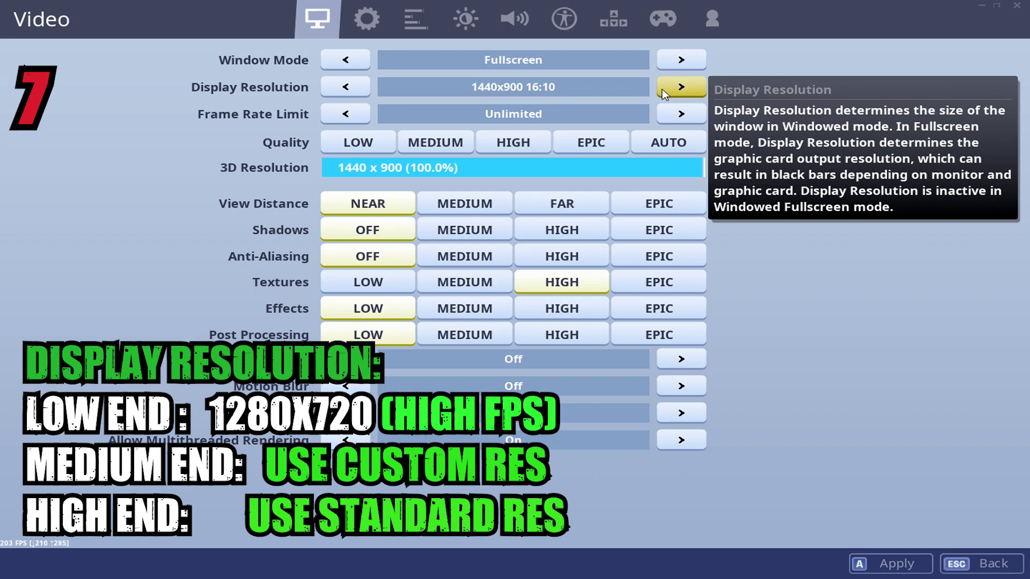
left_click(662, 89)
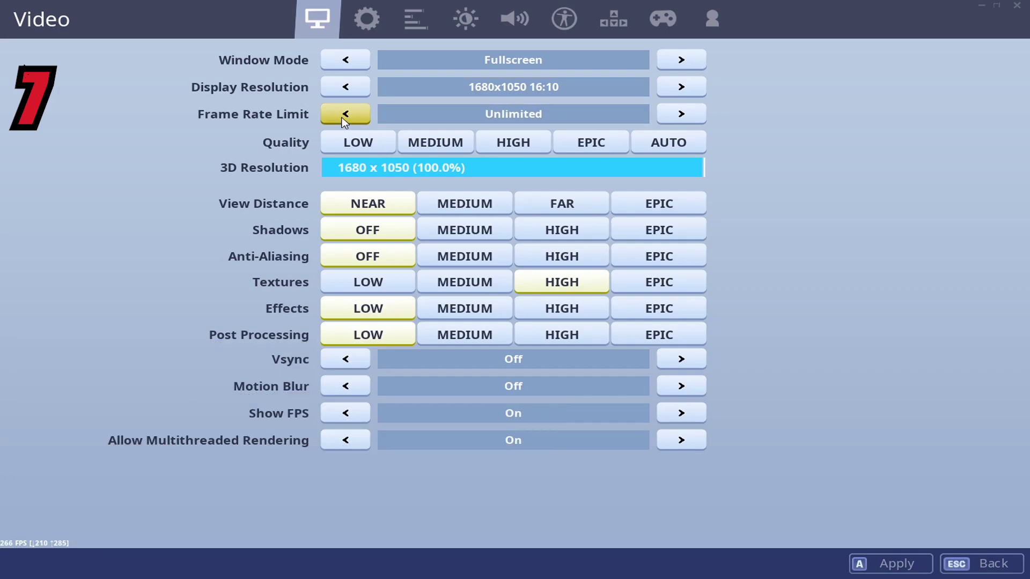
Go through the frame rate limit options and set the limit back to Unlimited
left_click(346, 114)
left_click(347, 114)
left_click(346, 114)
left_click(674, 113)
left_click(673, 113)
left_click(674, 113)
left_click(674, 112)
left_click(673, 114)
left_click(673, 114)
left_click(673, 113)
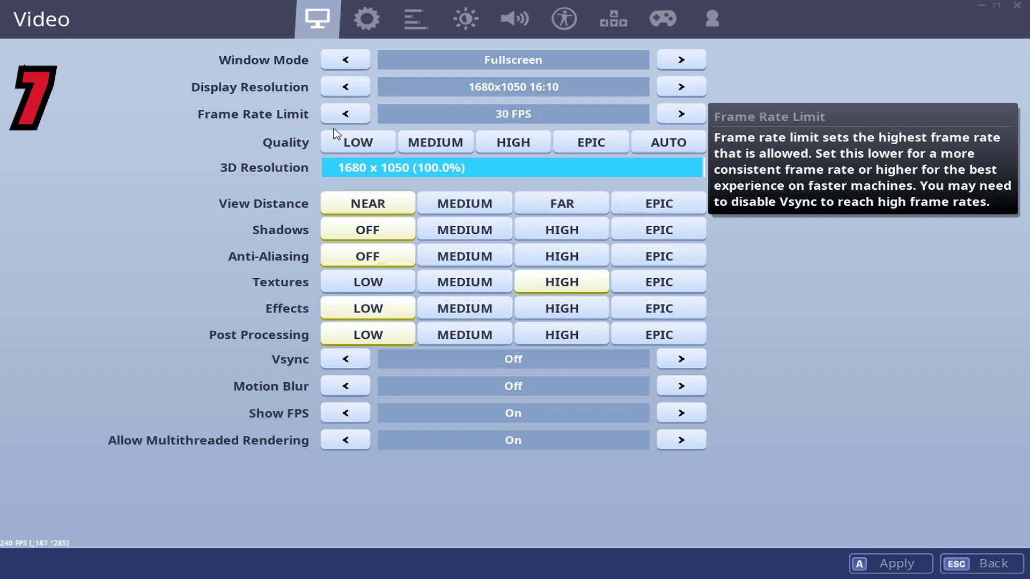
left_click(345, 114)
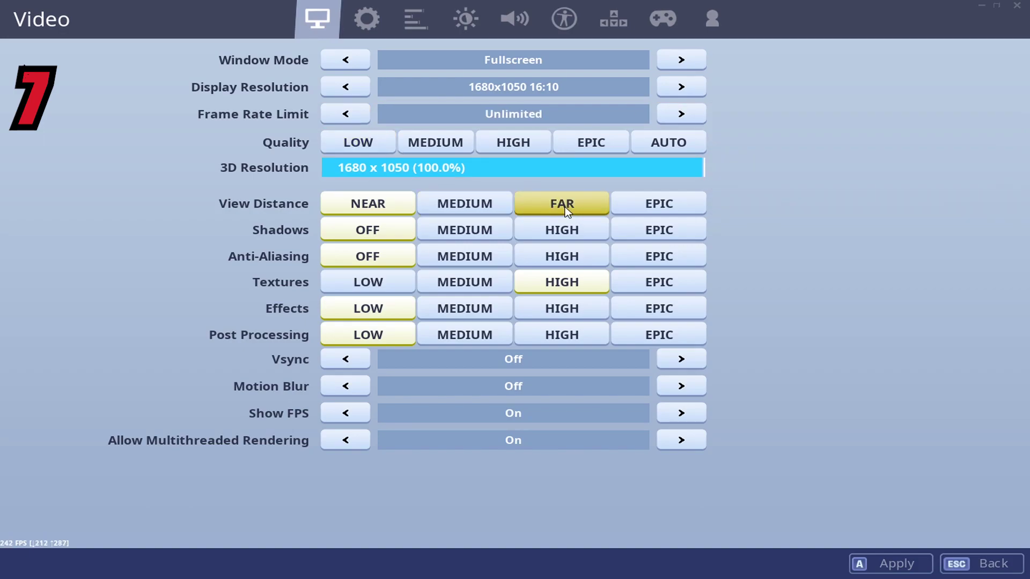
Try lowering the 3D resolution to 68.9% and set it back to 100%
mouse_move(503, 122)
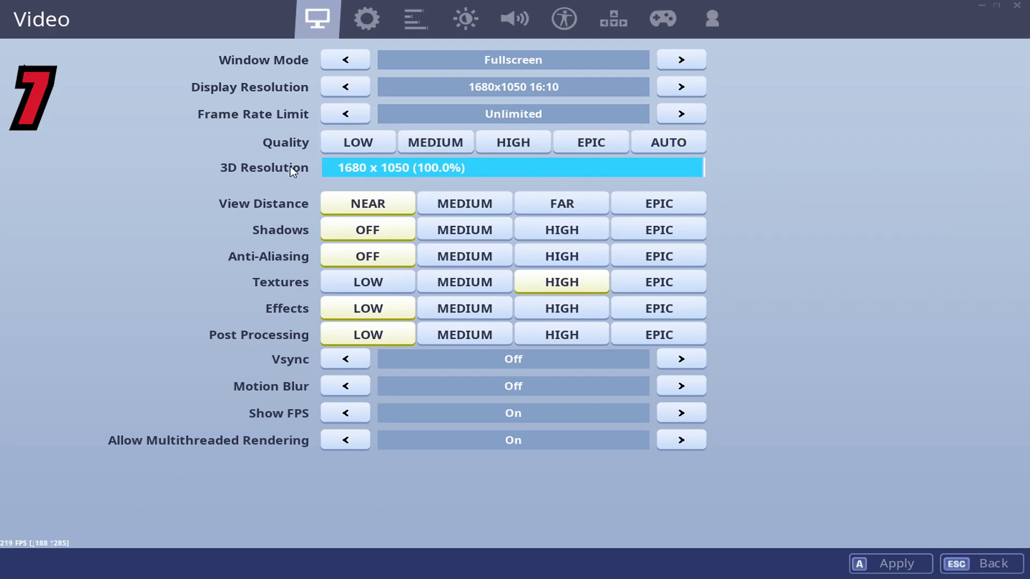
mouse_move(295, 167)
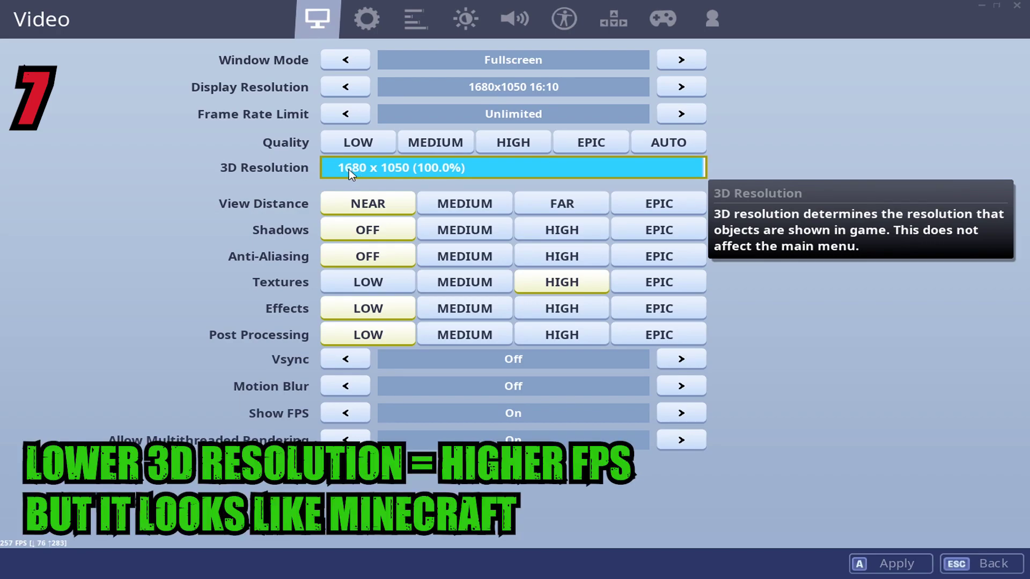
mouse_move(362, 175)
left_mouse_down()
mouse_move(519, 170)
mouse_move(313, 173)
mouse_move(346, 171)
left_mouse_up()
left_click_drag(396, 171, 541, 167)
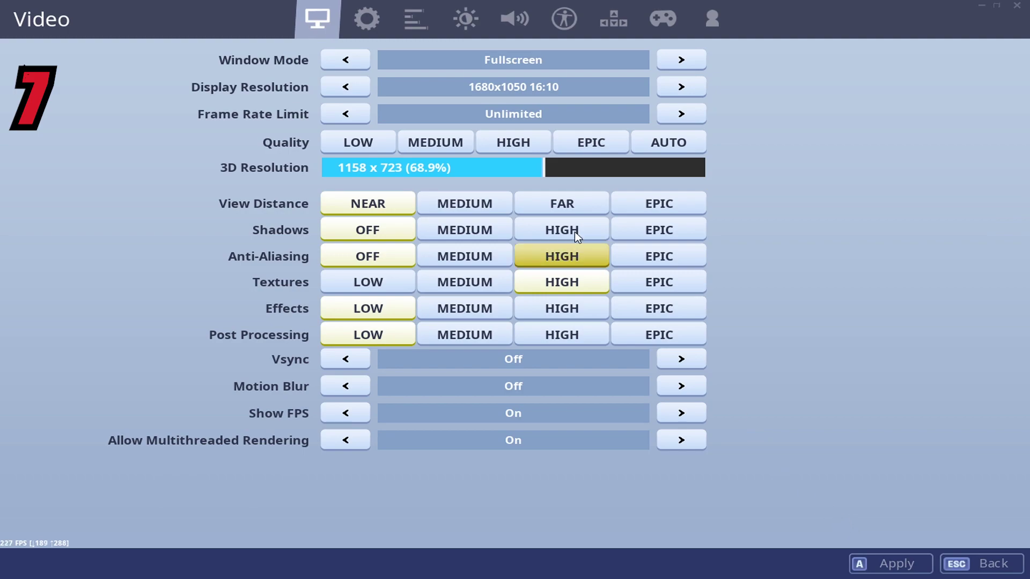
left_click_drag(546, 168, 730, 170)
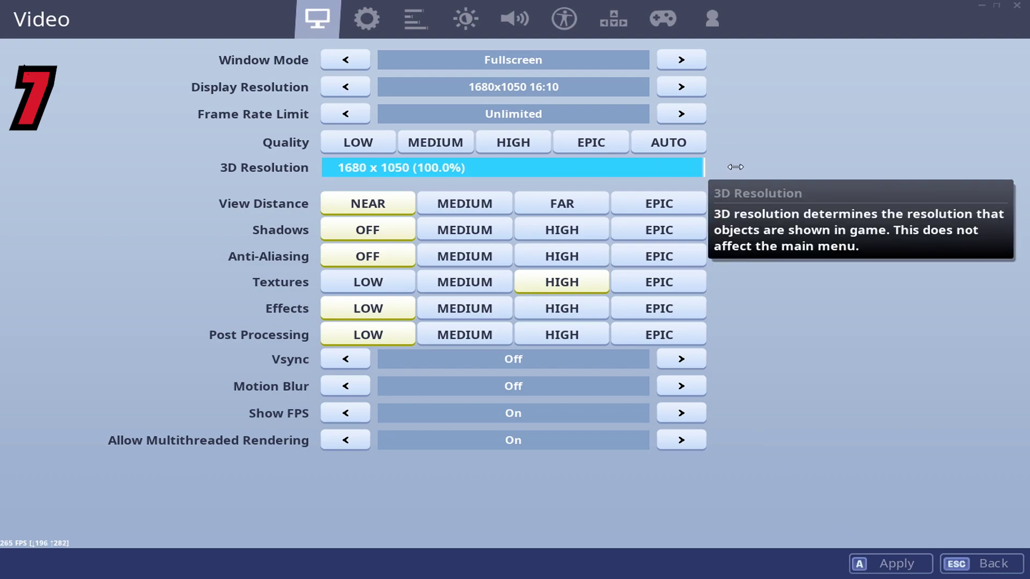
Keep the 3D resolution at 100%, set Textures to Low with multithreaded rendering on, and apply the video settings
left_click_drag(584, 169, 793, 168)
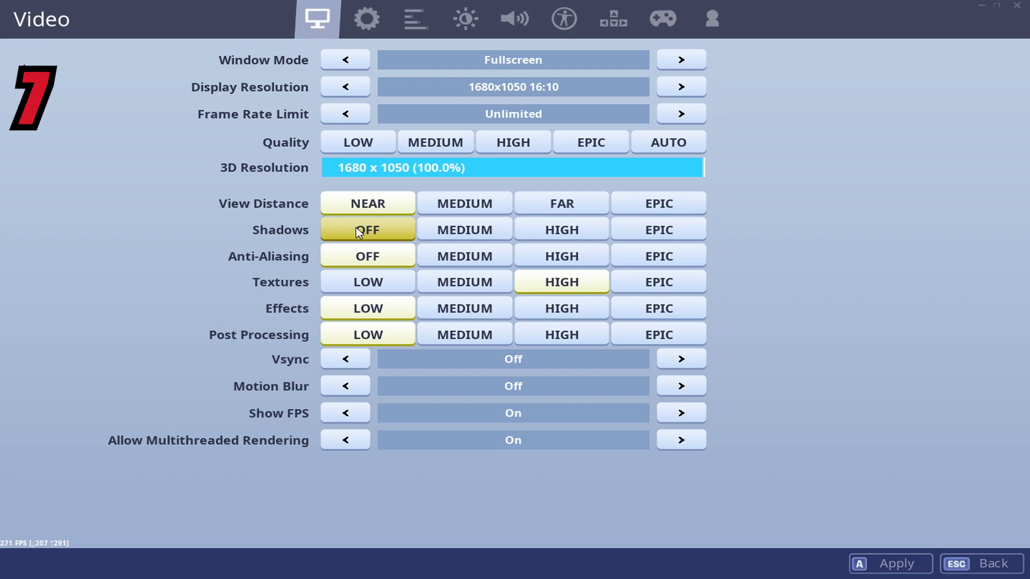
left_click(371, 283)
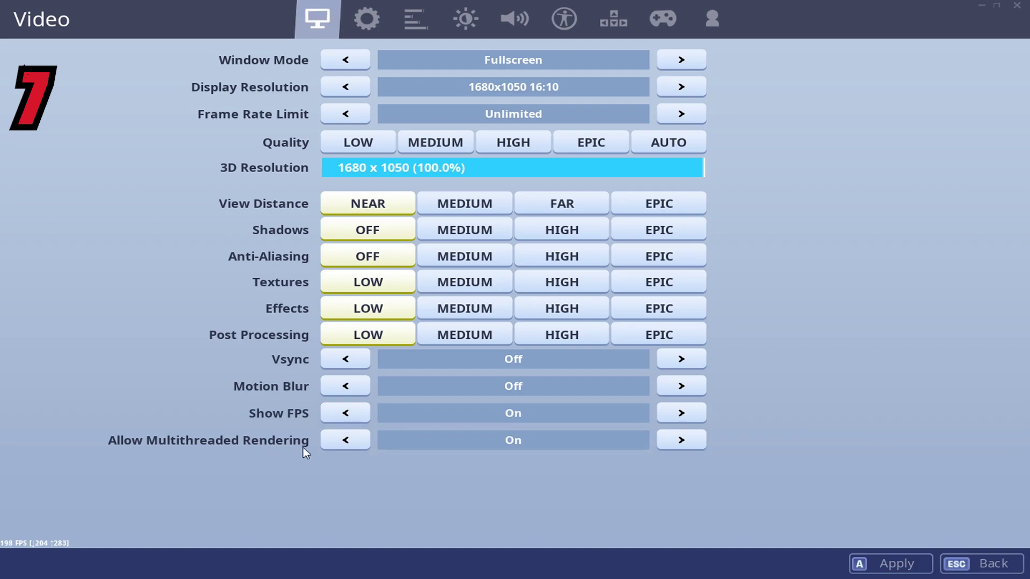
left_click(344, 441)
left_click(343, 441)
left_click(870, 561)
left_click(488, 292)
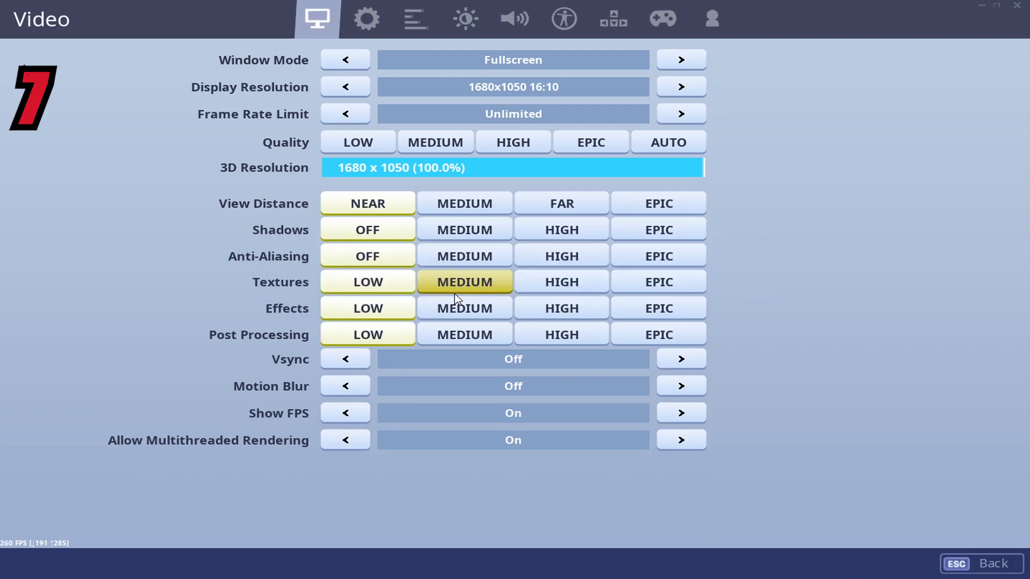
In the Game settings, set NVIDIA Highlights and Record Replays to Off and Contextual Tips to On, and apply the changes
left_click(367, 20)
scroll(443, 258, "down", 10)
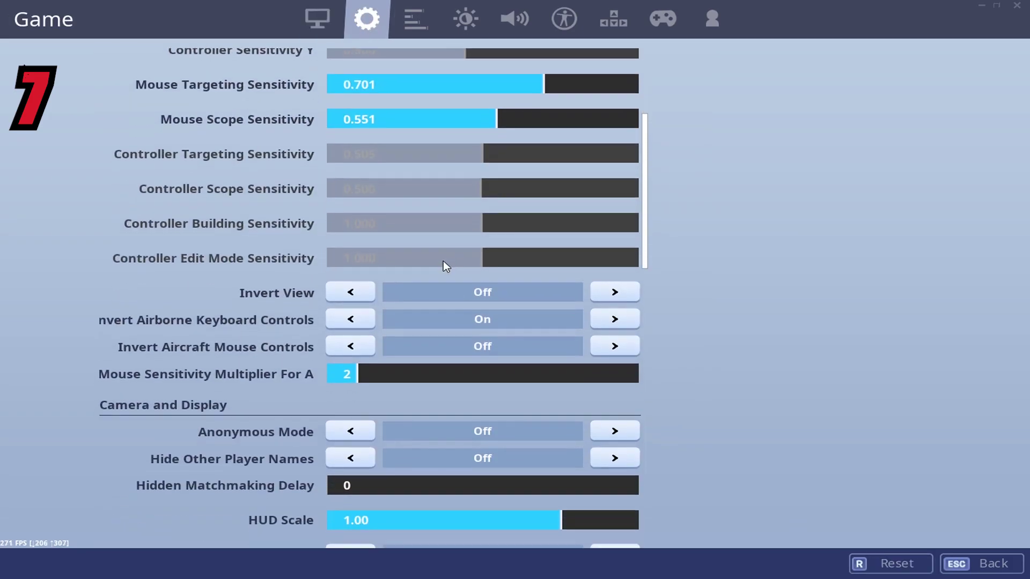
scroll(456, 250, "down", 10)
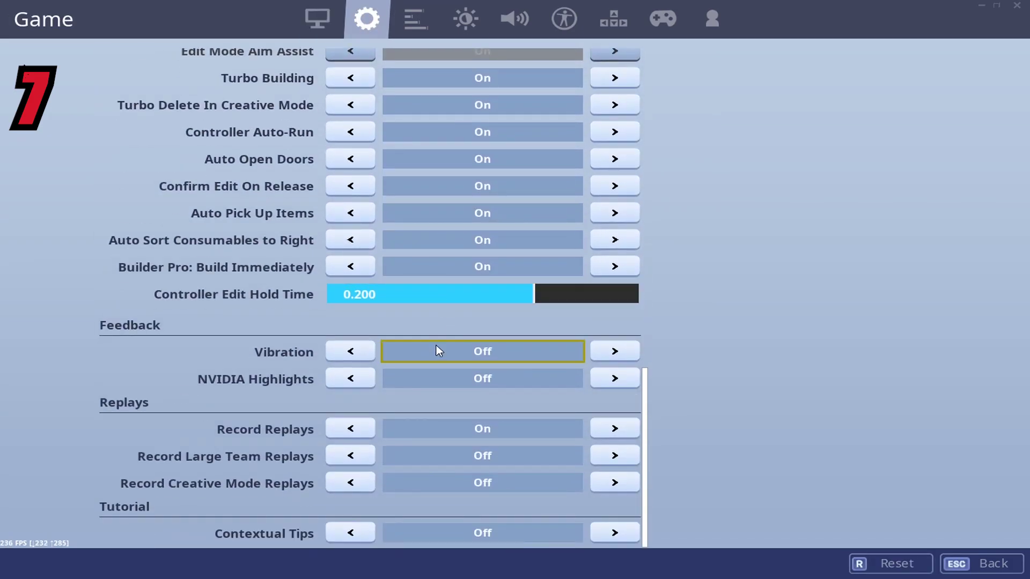
left_click(350, 379)
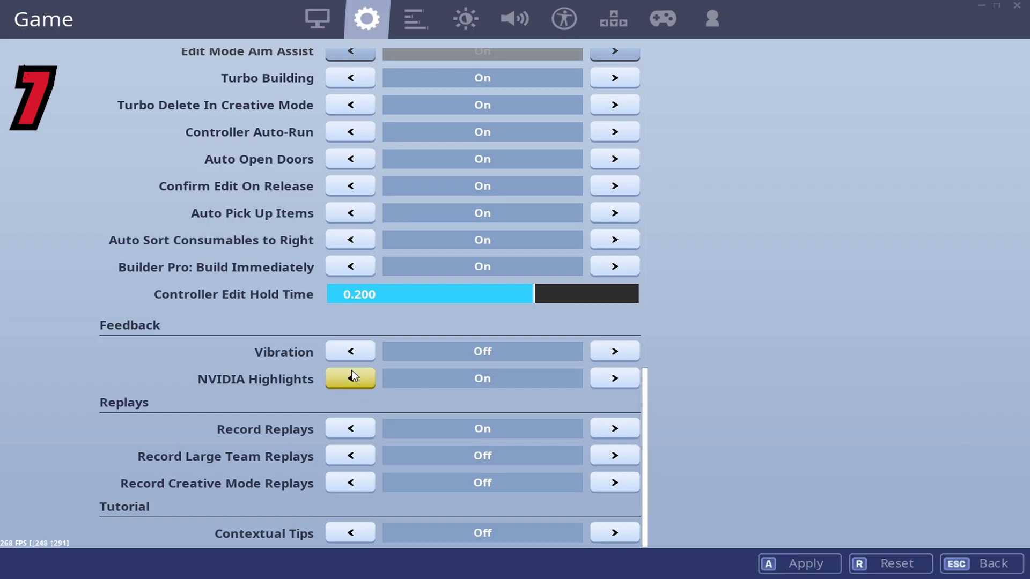
left_click(615, 381)
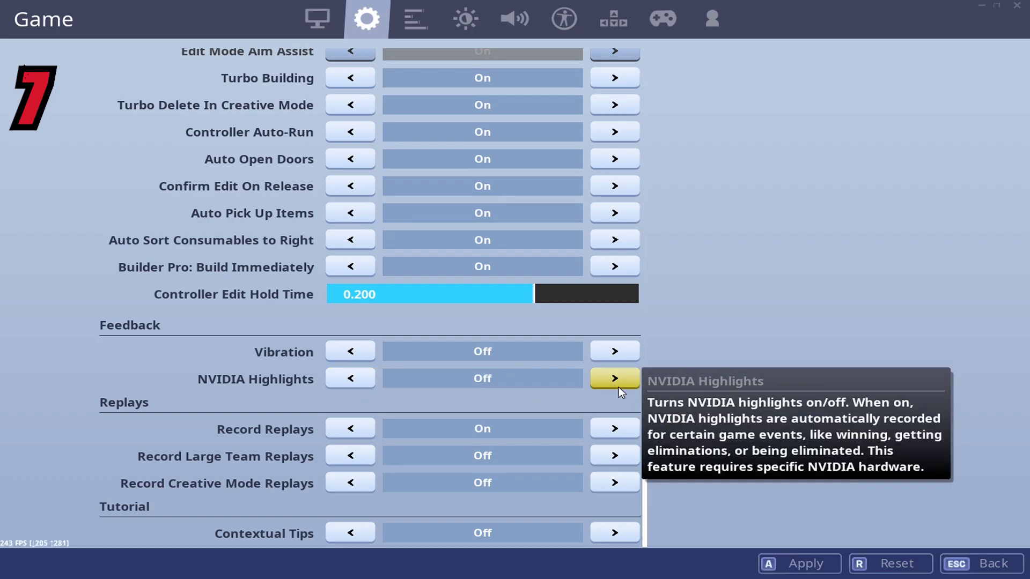
left_click(370, 426)
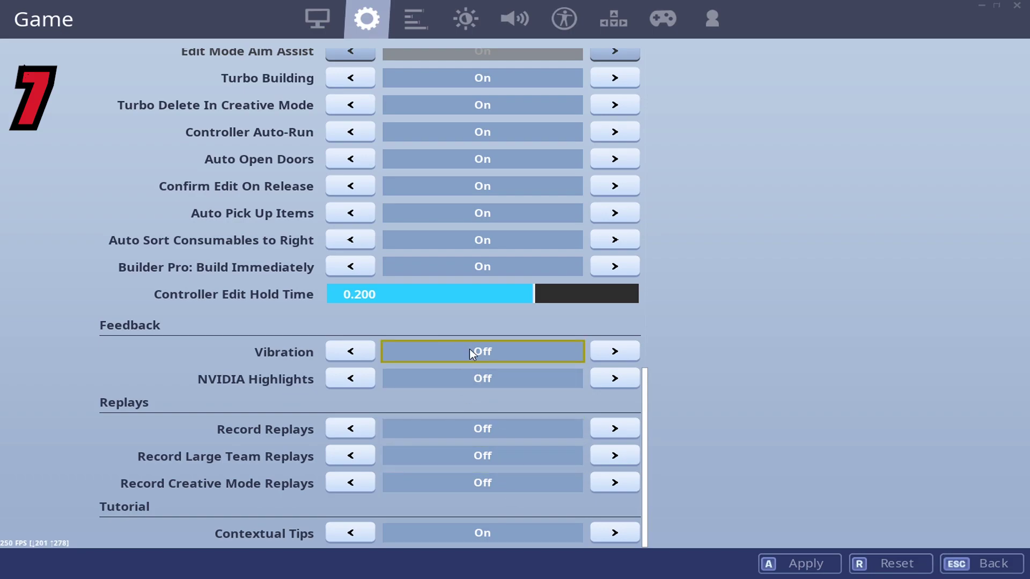
left_click(803, 564)
left_click(466, 293)
In the Audio settings, try High sound quality and 3D Headphones on, then return them to Low and Off
scroll(448, 306, "up", 10)
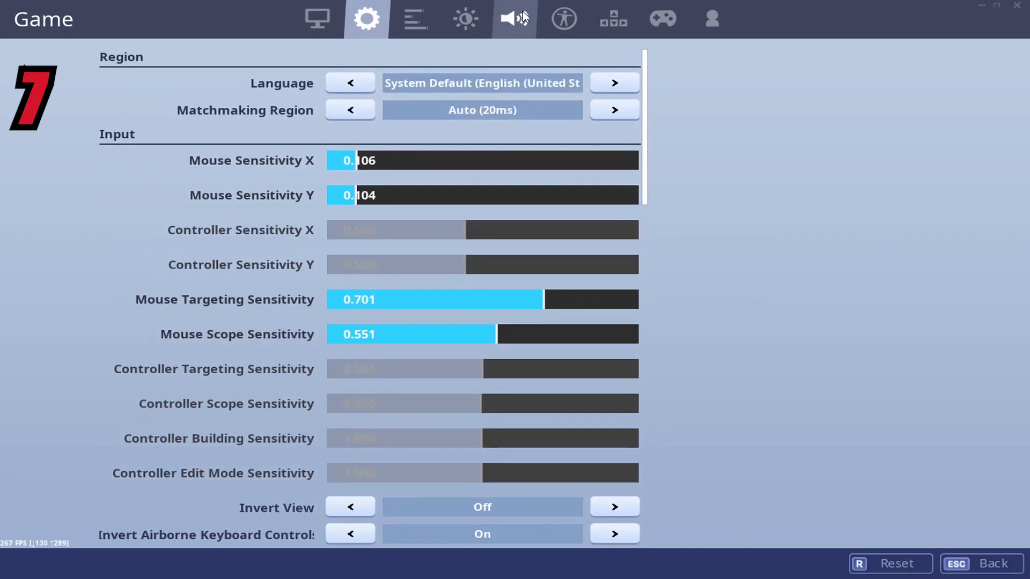
left_click(514, 19)
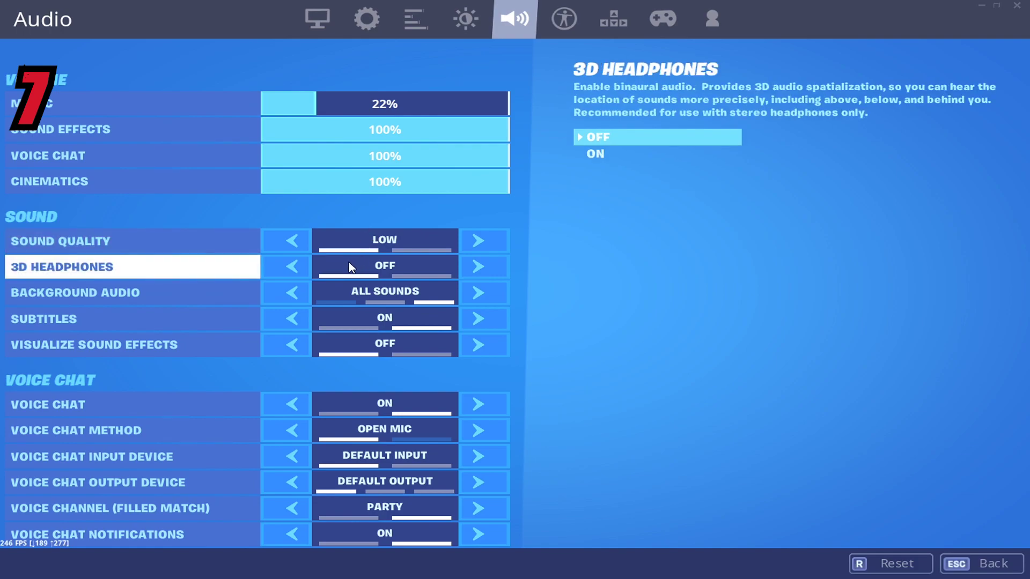
left_click(475, 246)
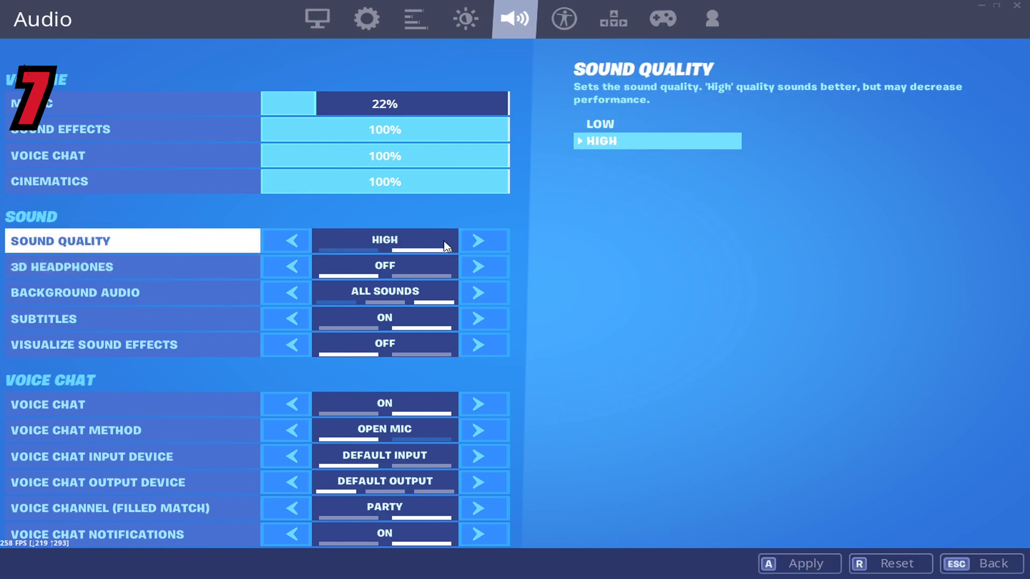
left_click(291, 240)
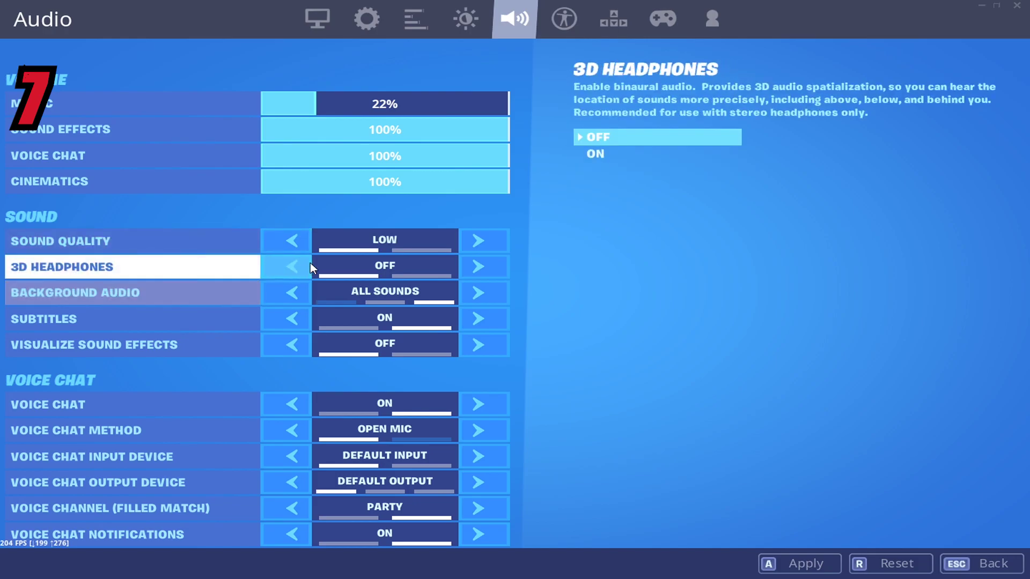
left_click(465, 269)
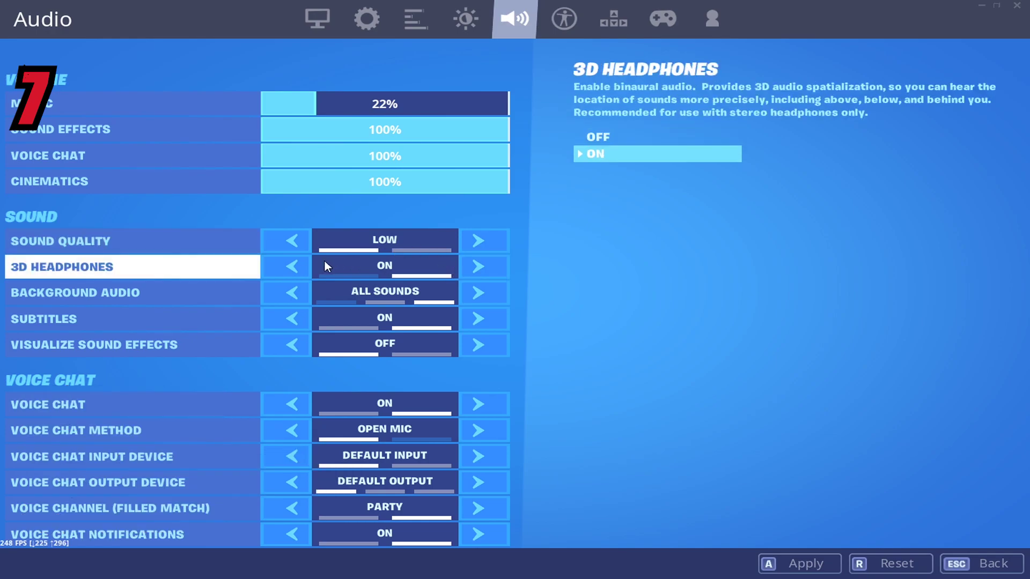
left_click(303, 265)
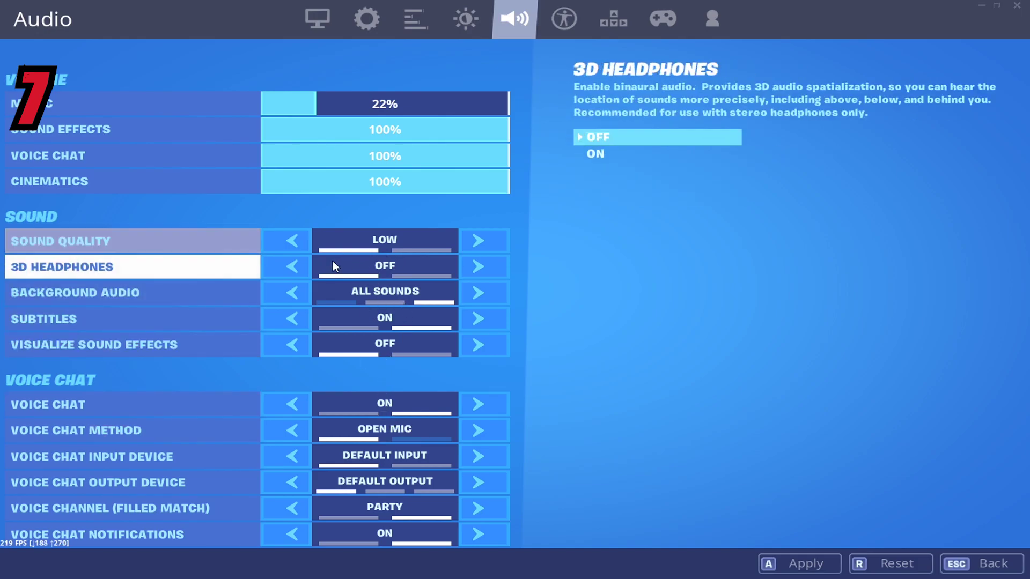
Set Background Audio and Subtitles to Off and apply the audio settings
left_click(298, 295)
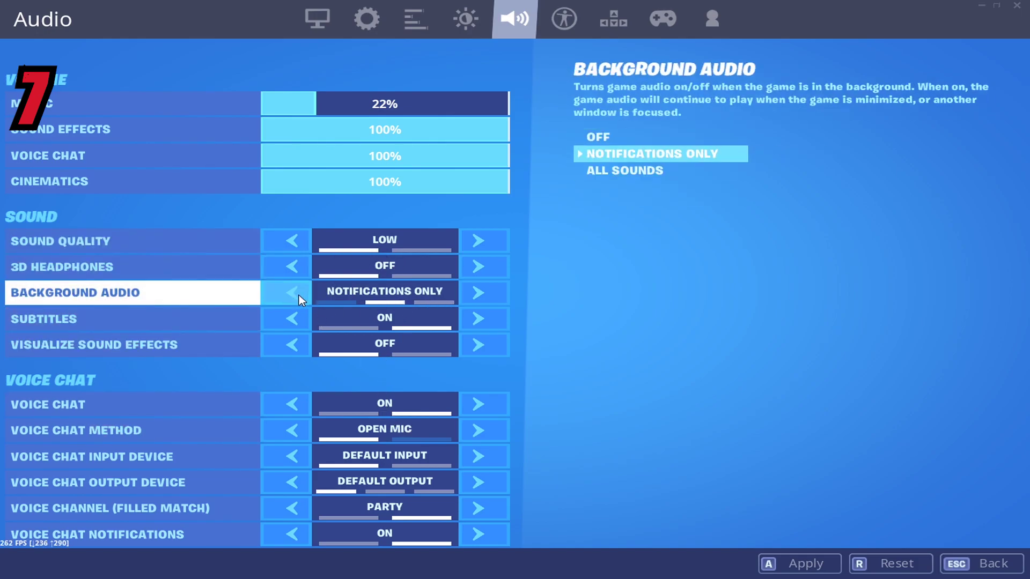
left_click(299, 295)
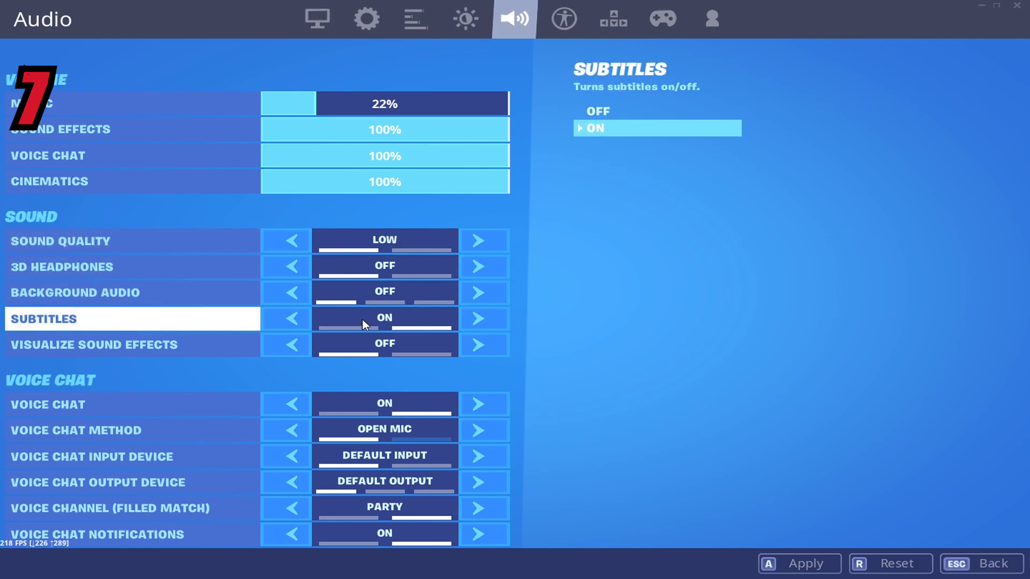
left_click(300, 325)
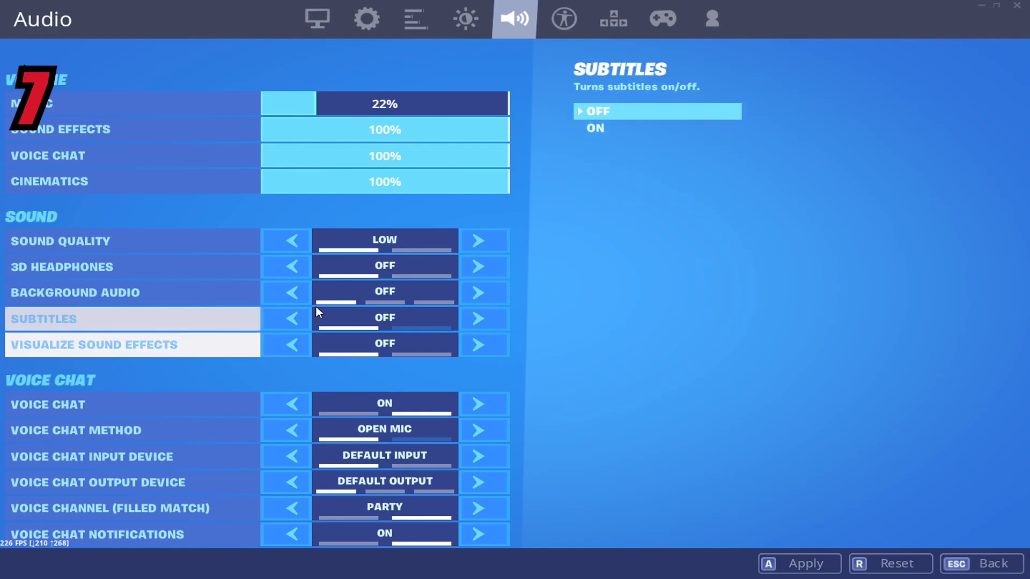
left_click(810, 566)
left_click(460, 311)
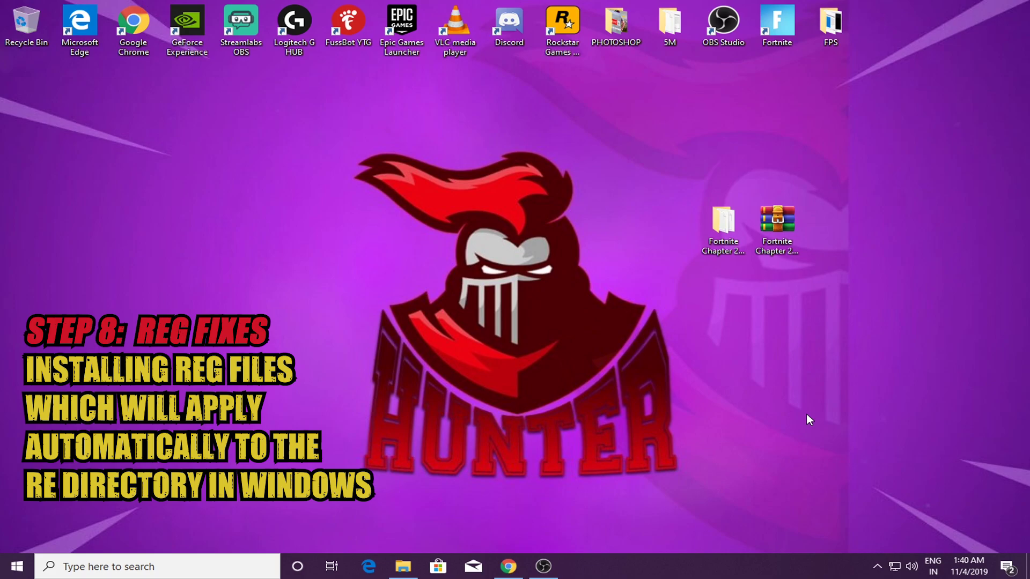
Open the Reg Optimization Fixes folder inside the FPS pack's Optimizations folder on the desktop
double_click(728, 250)
double_click(215, 188)
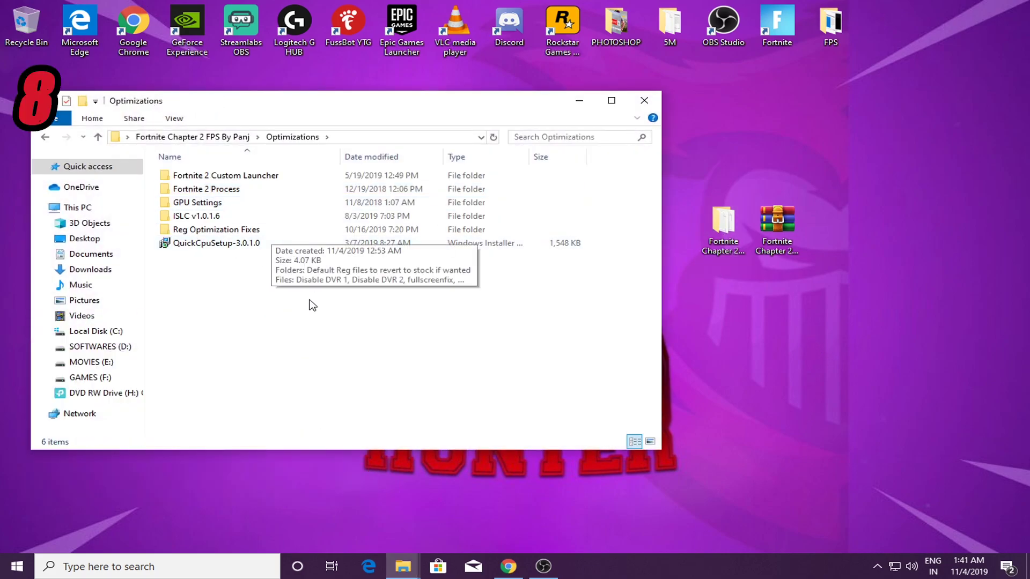
left_click(218, 231)
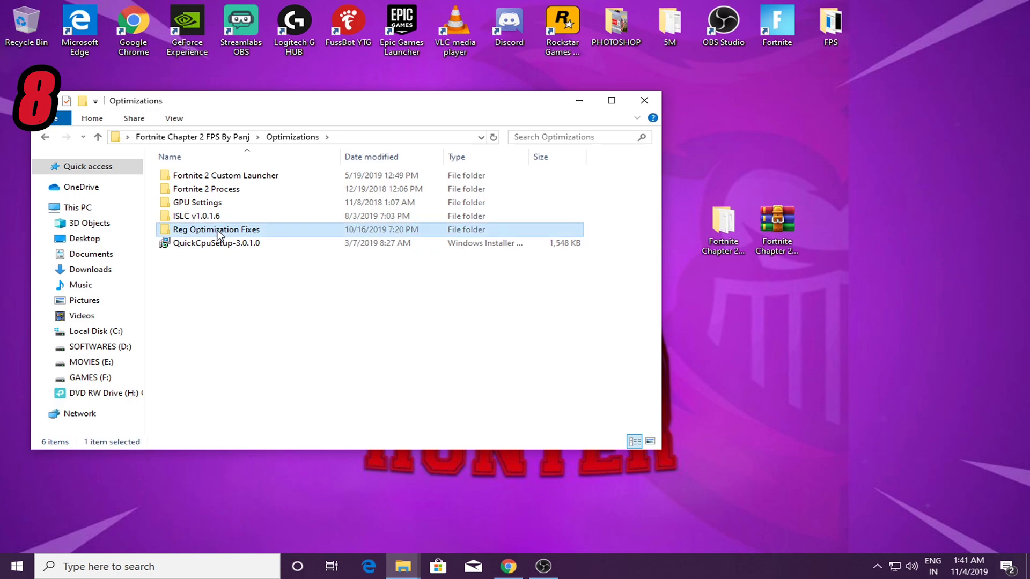
double_click(217, 232)
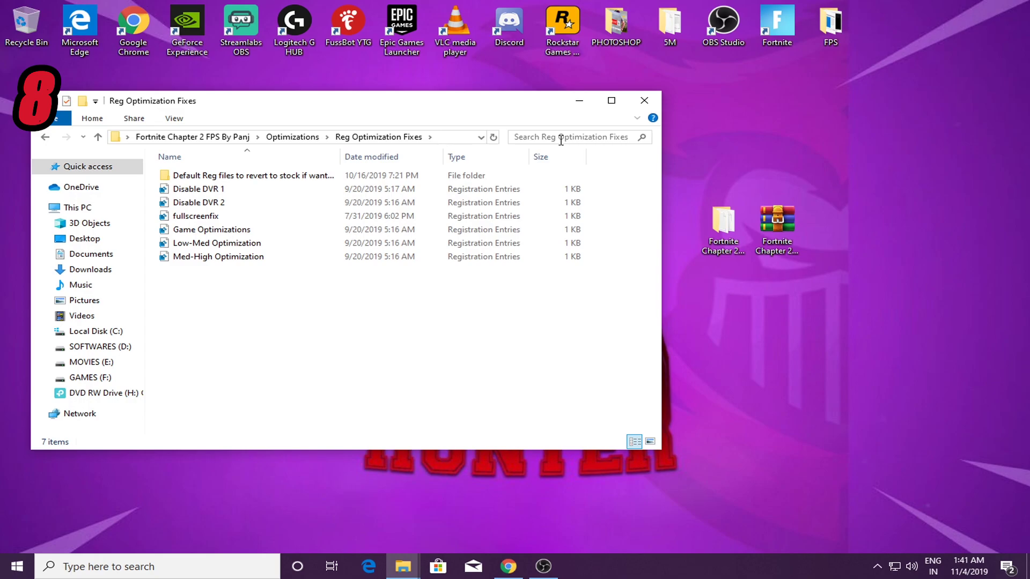
Search Windows for "sys" to find Create a restore point, and return to the Reg Optimization Fixes folder
left_click(104, 567)
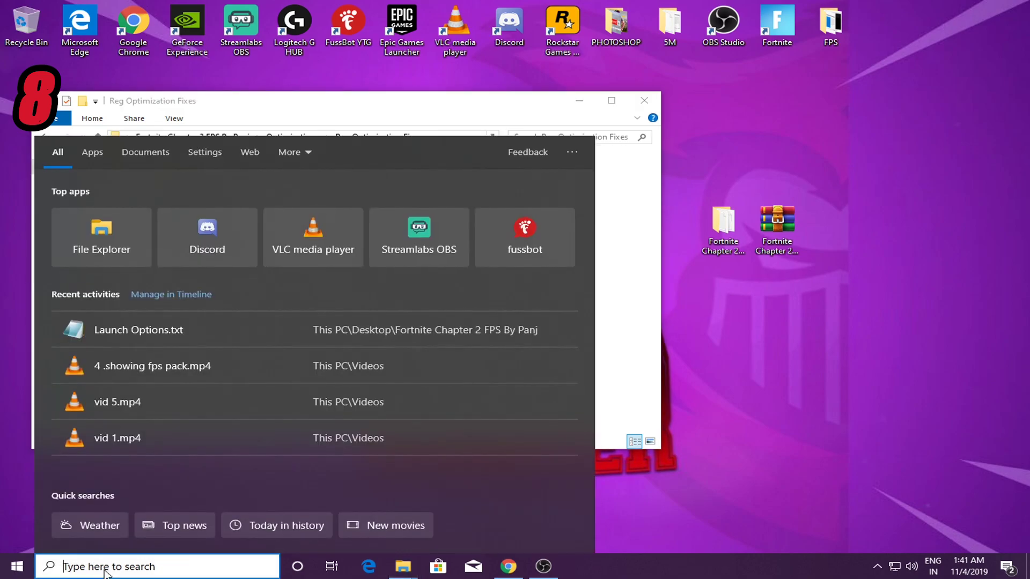
type("sys")
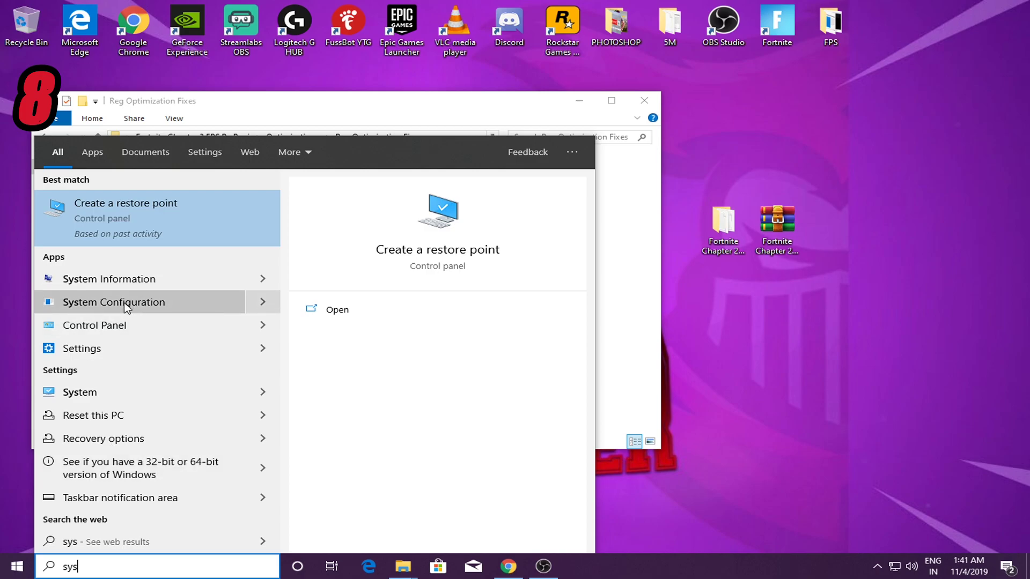
left_click(652, 273)
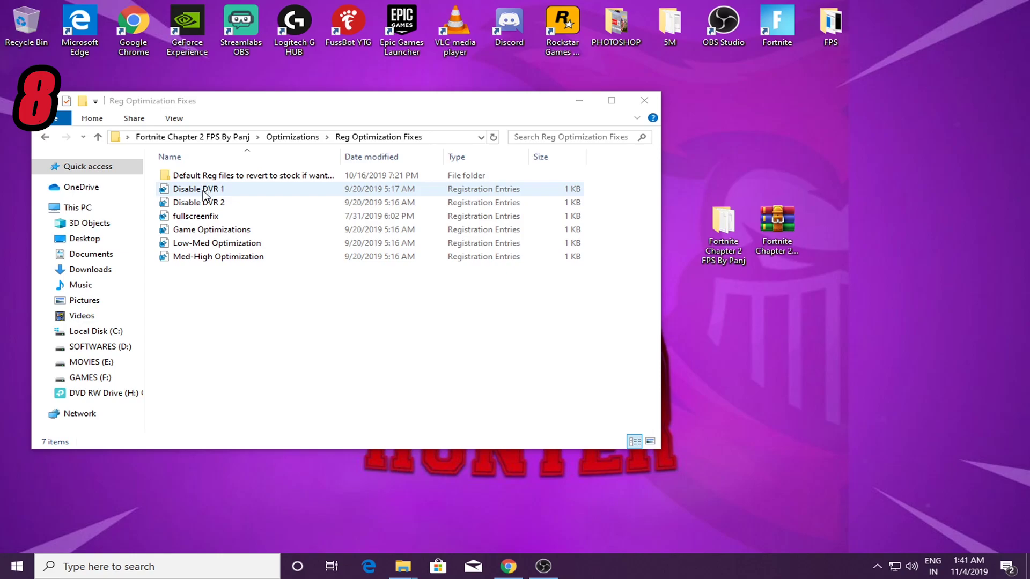
left_click(258, 196)
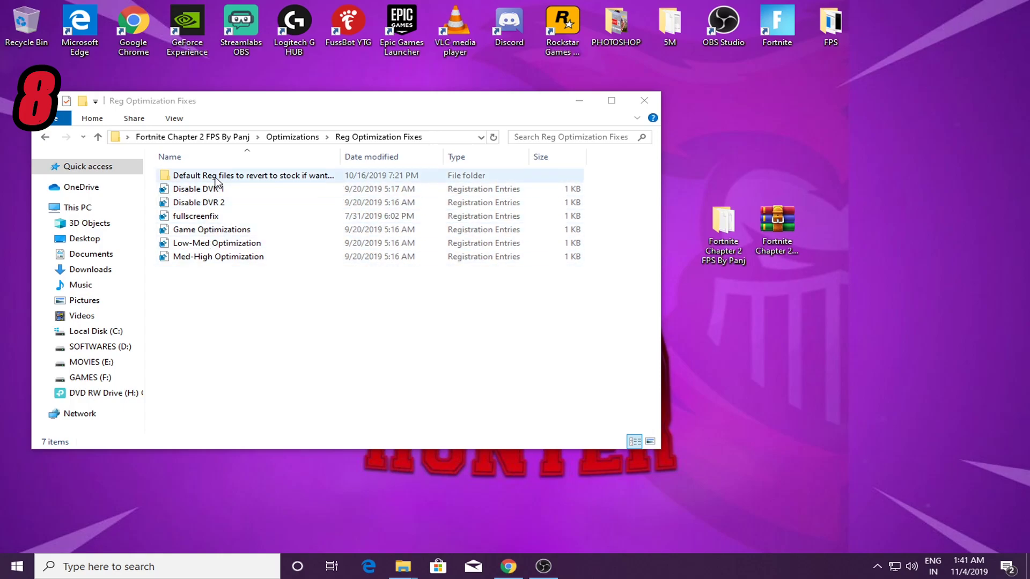
Look through the folder of default reg files for reverting to stock and read its READ THIS PLEASE note
double_click(218, 177)
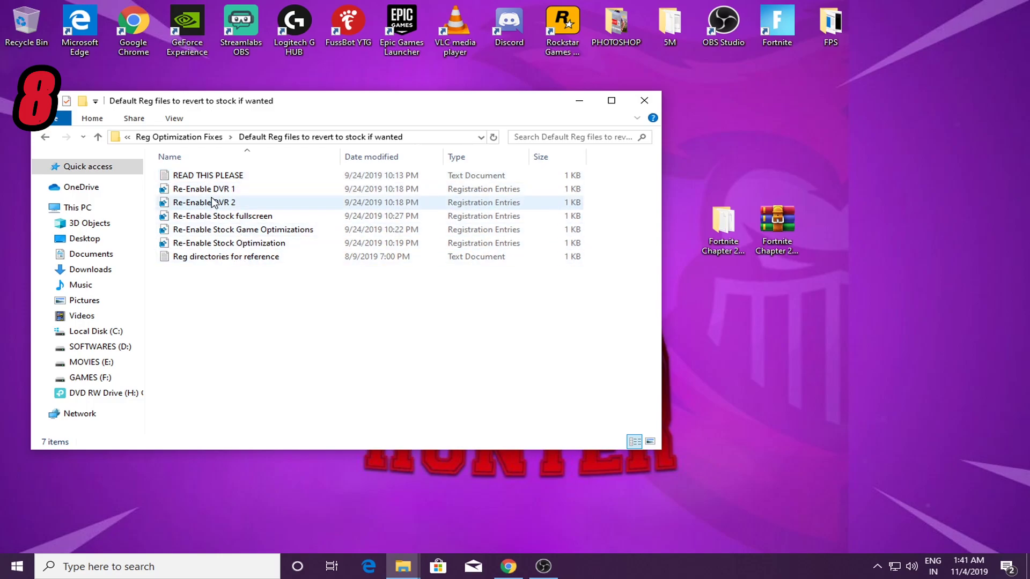
left_click(46, 137)
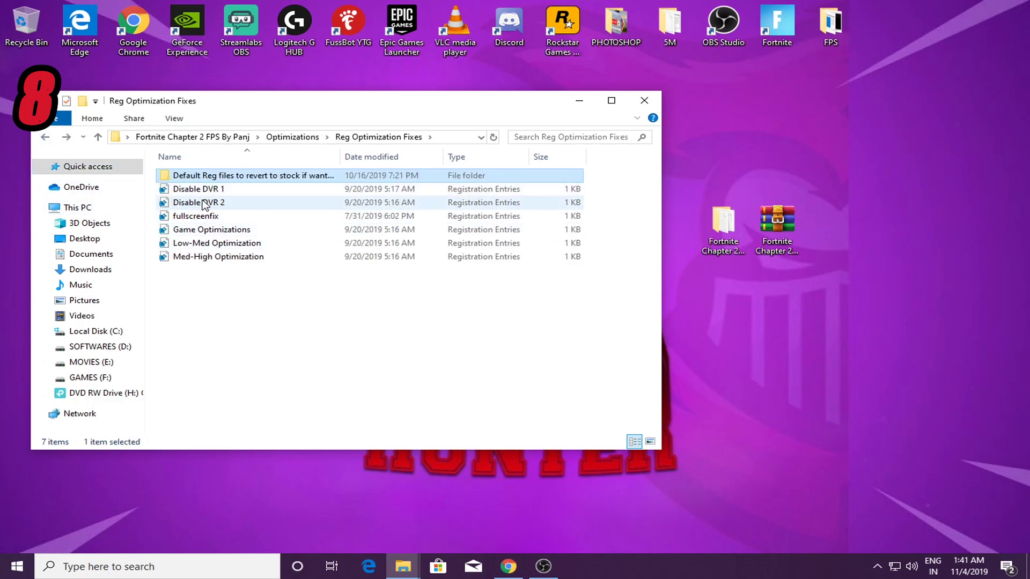
double_click(208, 176)
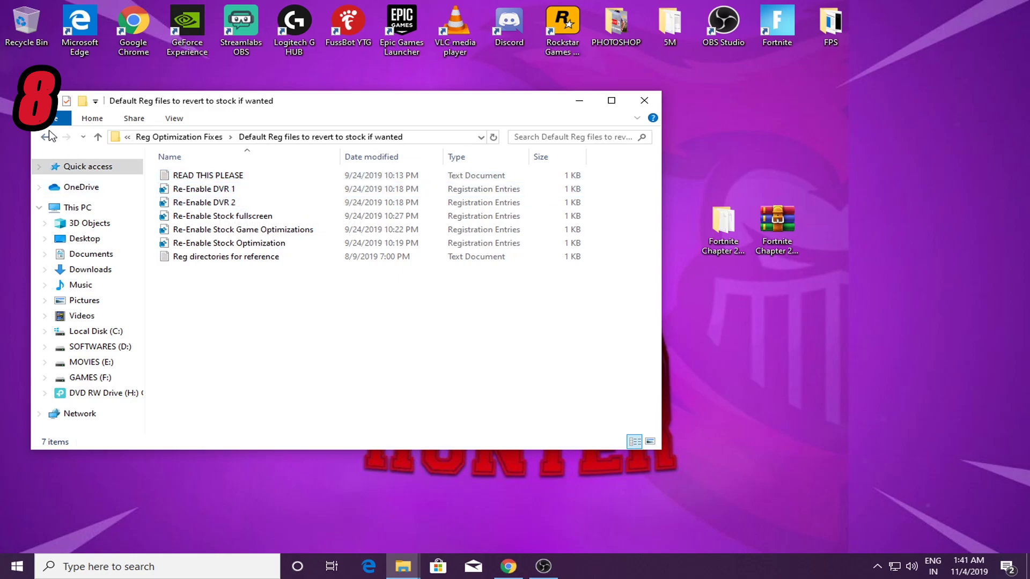
left_click(203, 174)
double_click(203, 175)
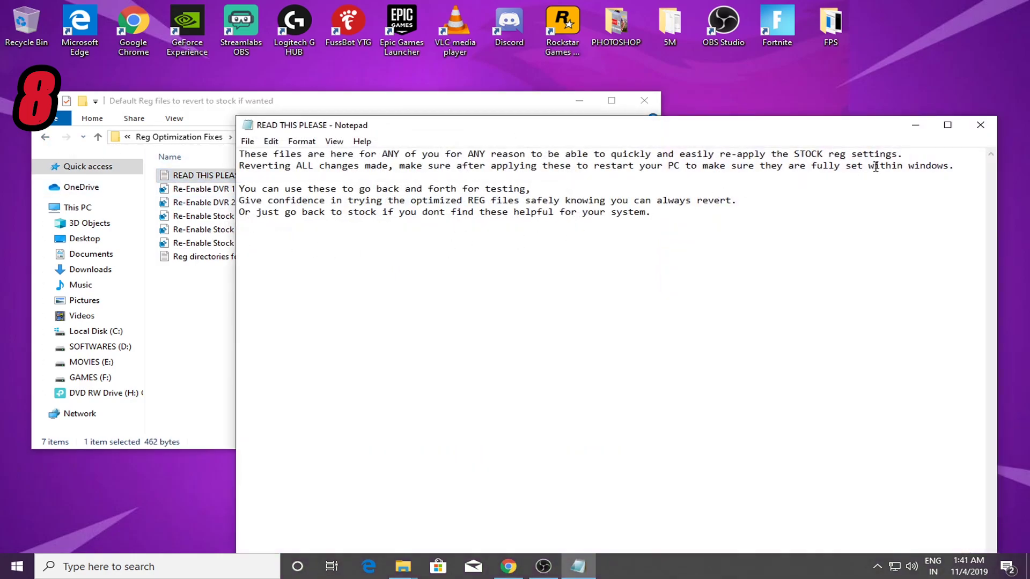
left_click(954, 127)
left_click(1019, 8)
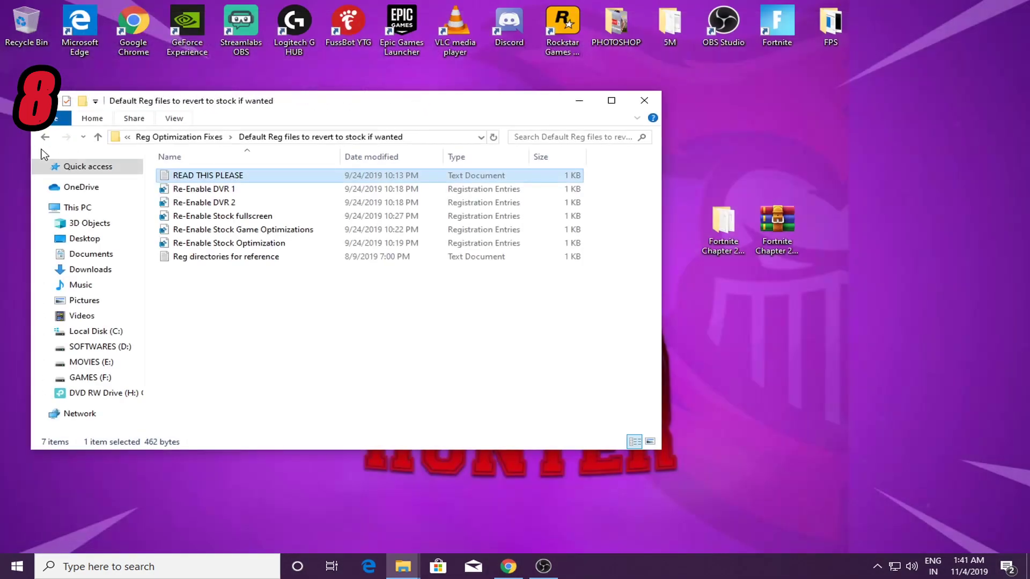
left_click(45, 137)
left_click(220, 192)
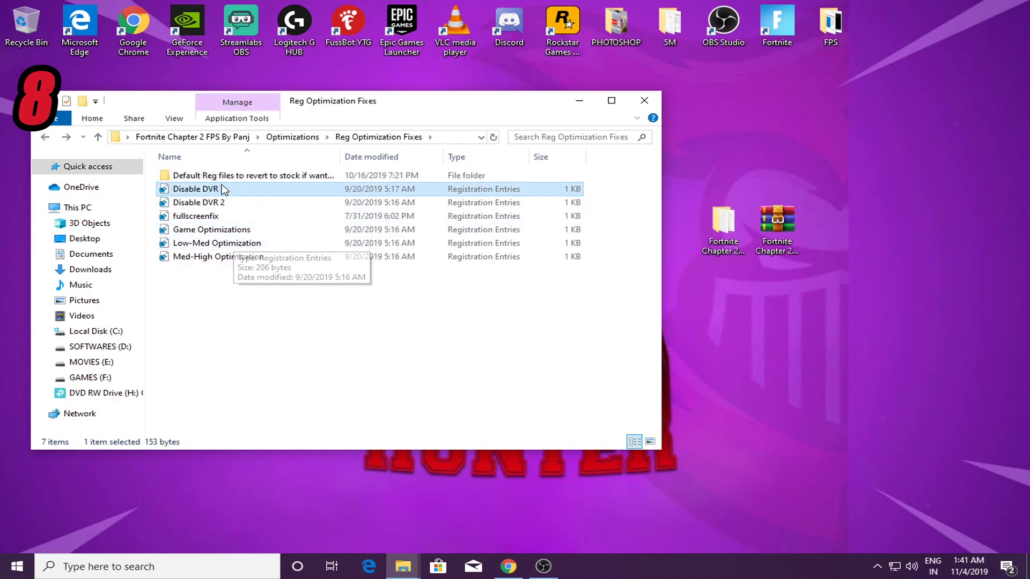
double_click(238, 175)
left_click(45, 137)
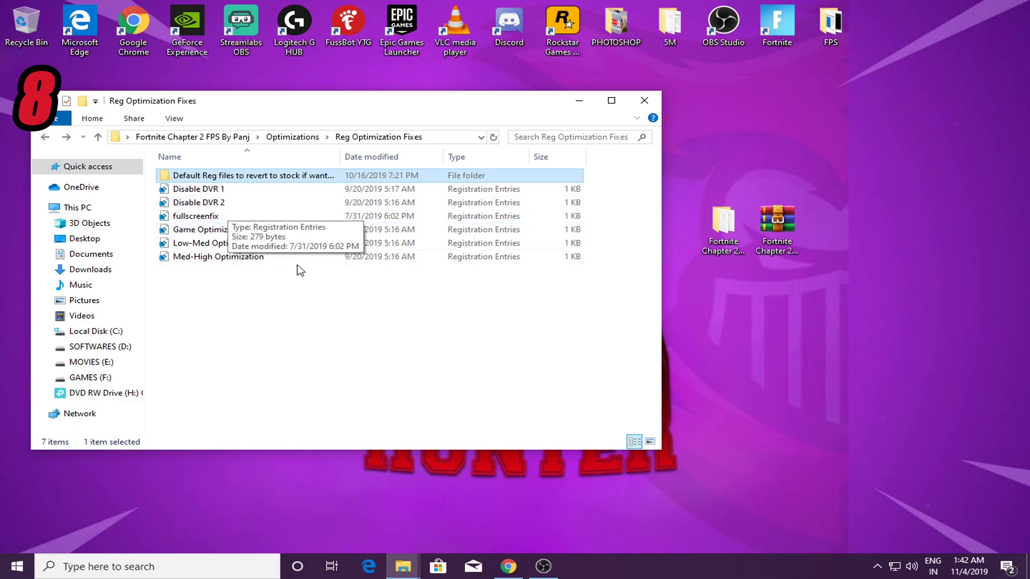
Select the Disable DVR 1 registry file and the Disable DVR 2 file in the Reg Optimization Fixes folder
left_click(258, 295)
left_click(208, 192)
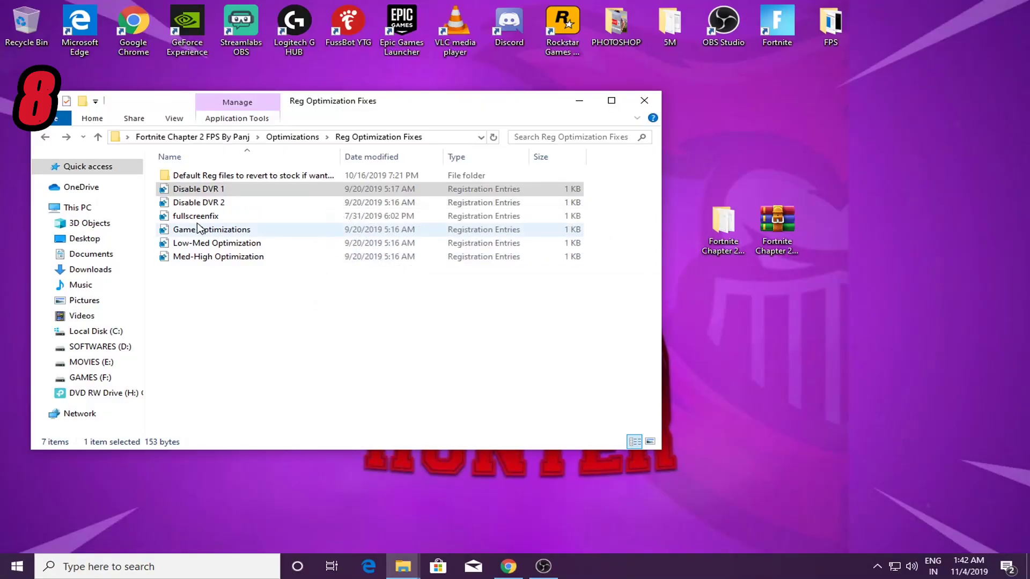
left_click(198, 203)
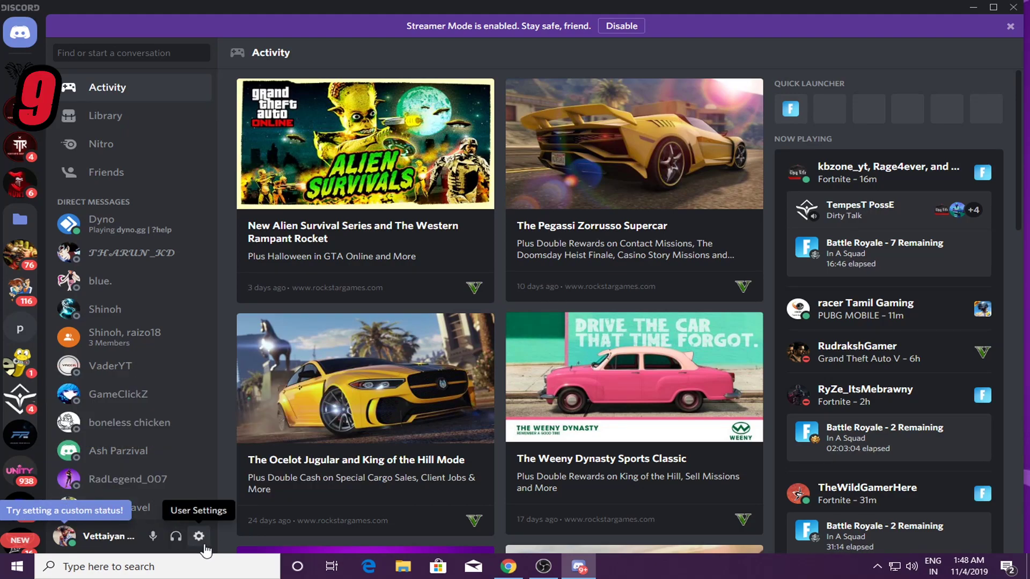
Turn off Hardware Acceleration in Discord's Appearance settings, confirm the change, and close Discord
left_click(200, 537)
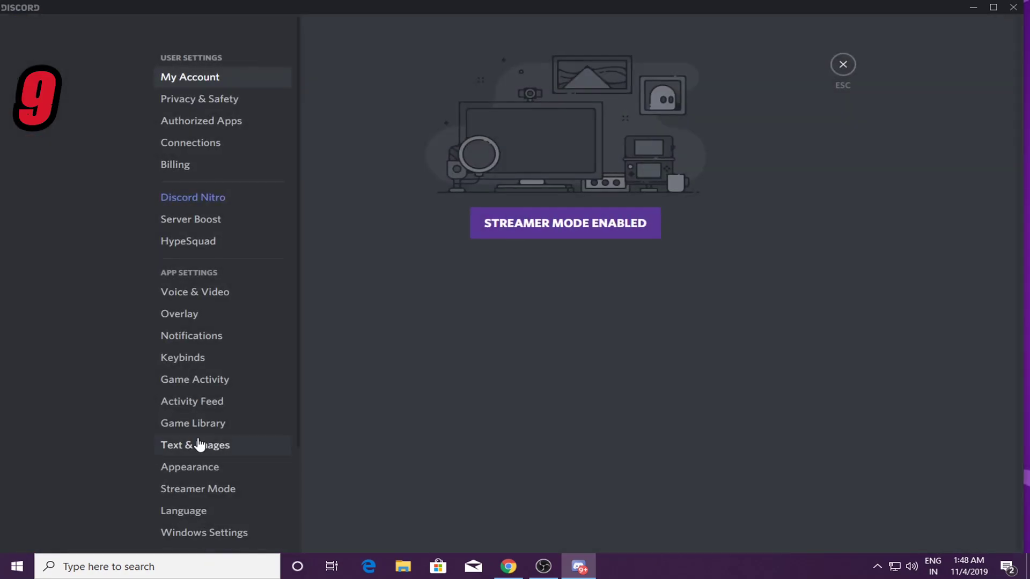
scroll(202, 435, "down", 3)
left_click(211, 339)
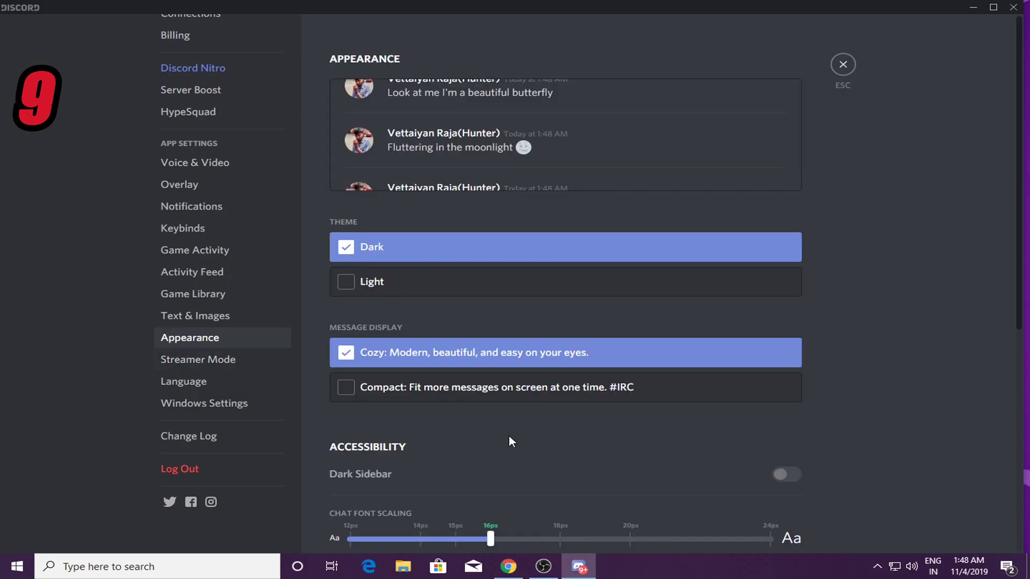
scroll(611, 426, "down", 5)
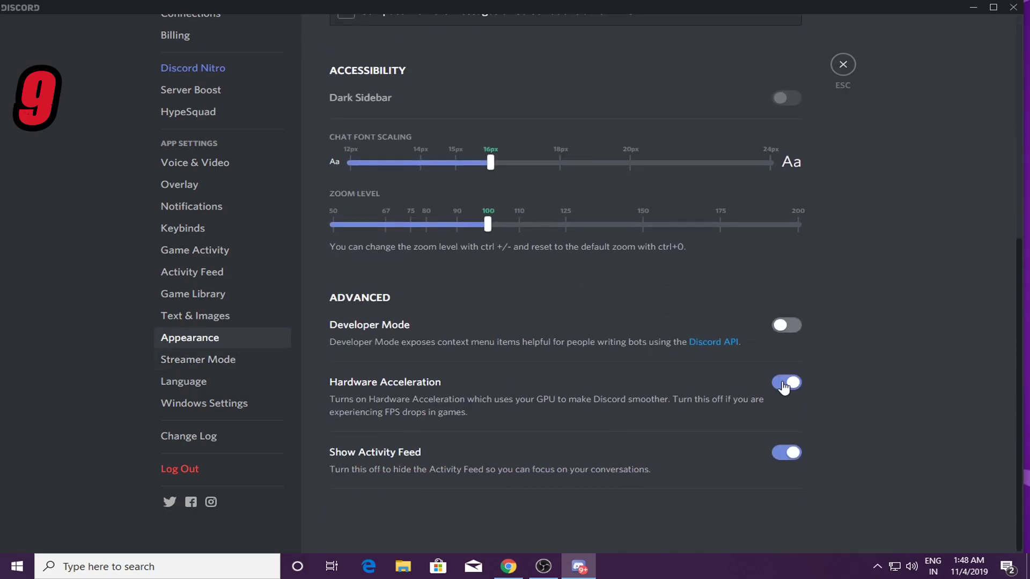
left_click(779, 385)
left_click(623, 316)
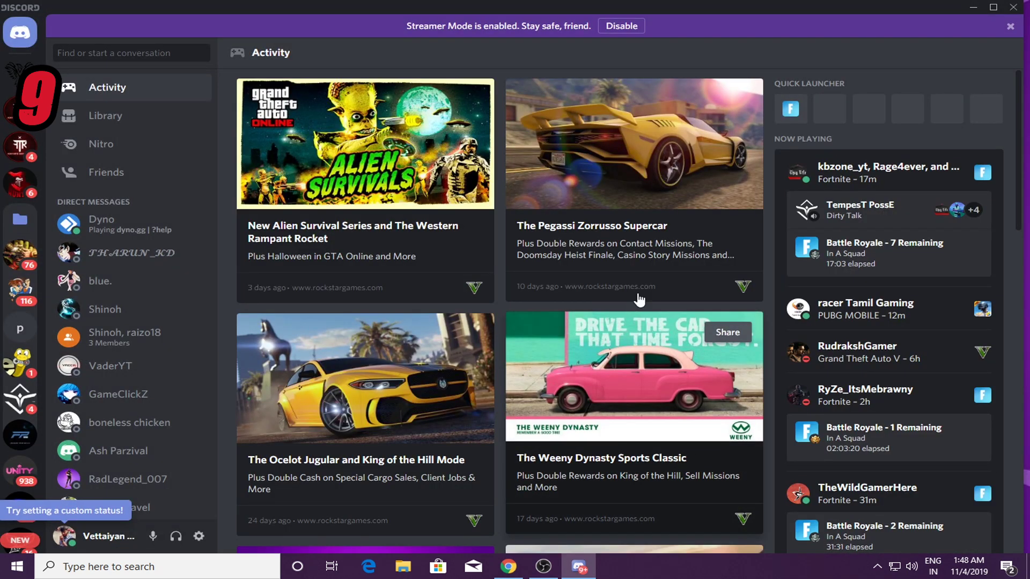
left_click(1014, 12)
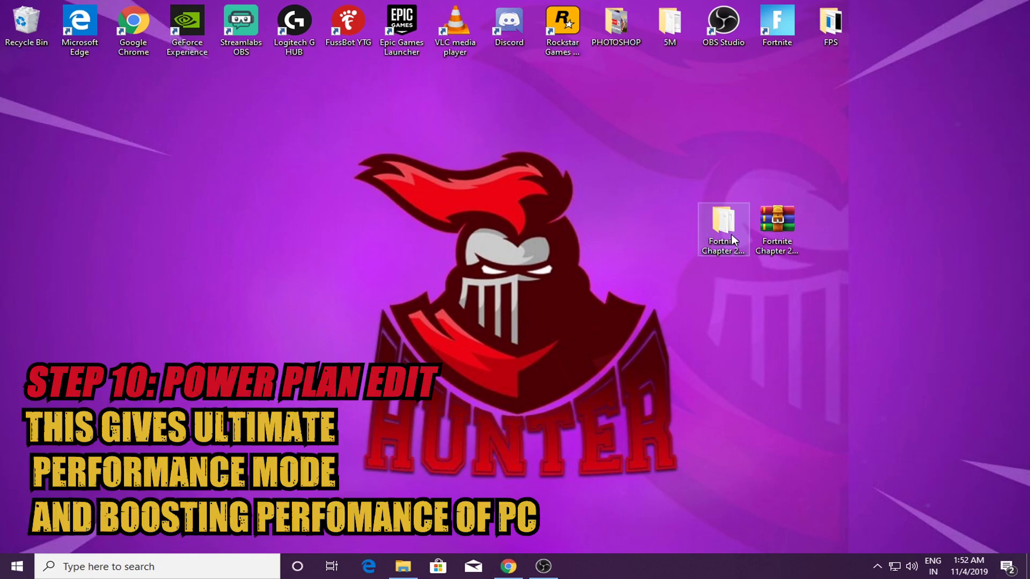
Open the Command text file in the desktop's Fortnite Chapter 2 FPS folder and copy its powercfg command
double_click(734, 240)
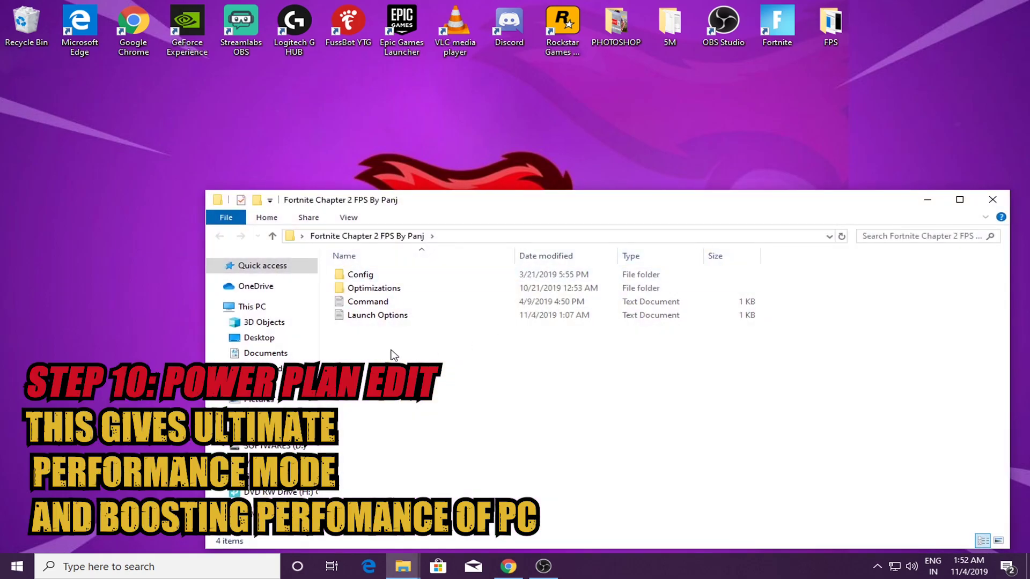
double_click(376, 303)
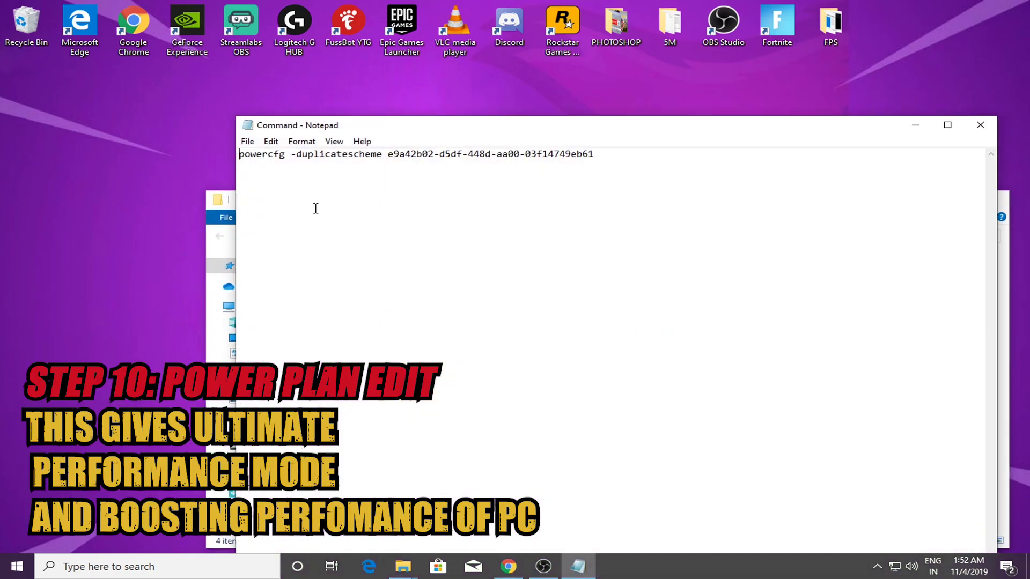
left_click_drag(594, 155, 239, 156)
right_click(253, 154)
left_click(281, 200)
Run powercfg -duplicatescheme e9a42b02-d5df-448d-aa00-03f14749eb61 in Command Prompt as administrator, and close it along with the Command note and FPS folder
left_click(138, 566)
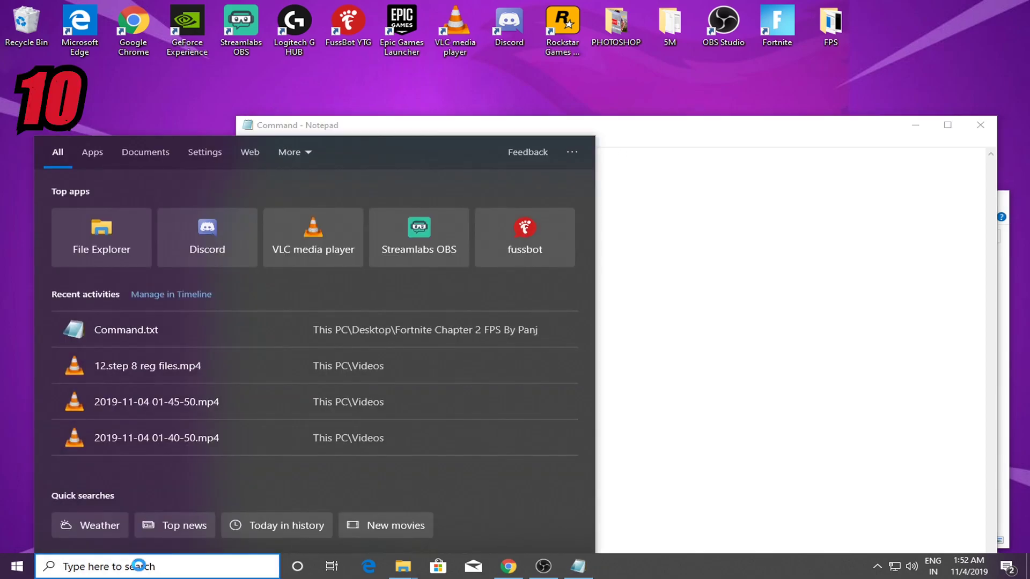
type("cmd")
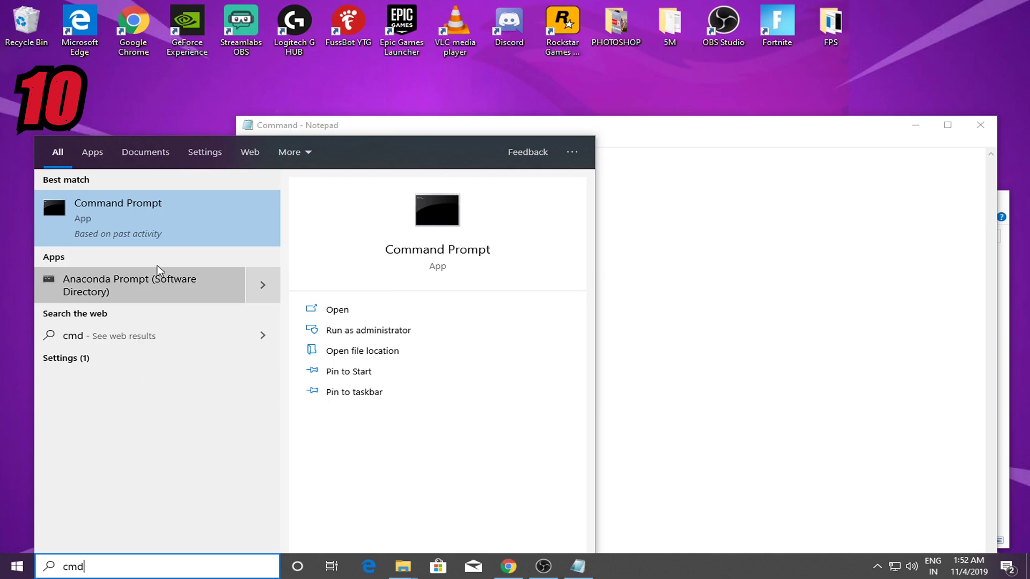
right_click(150, 226)
left_click(177, 240)
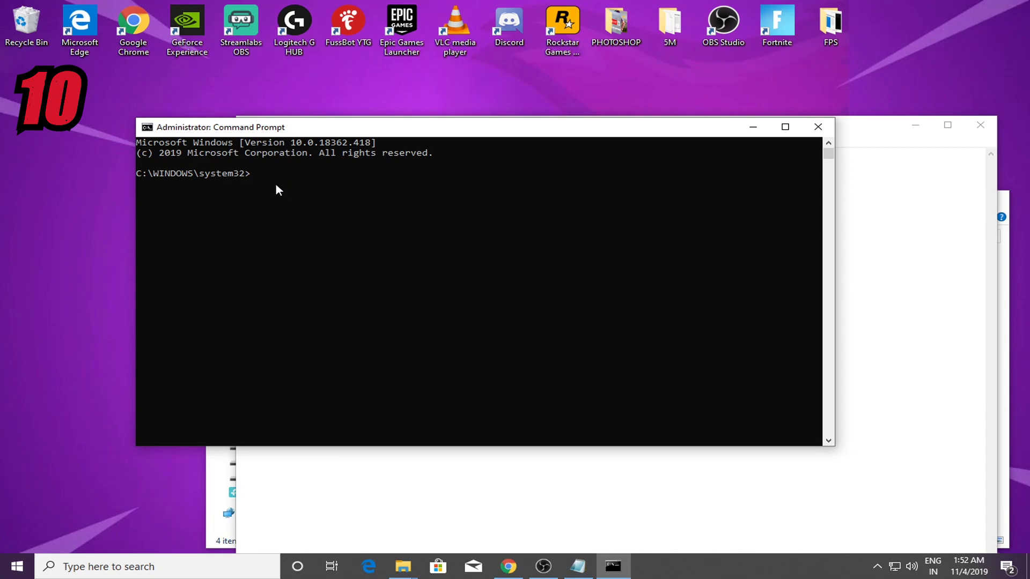
key("ctrl+v")
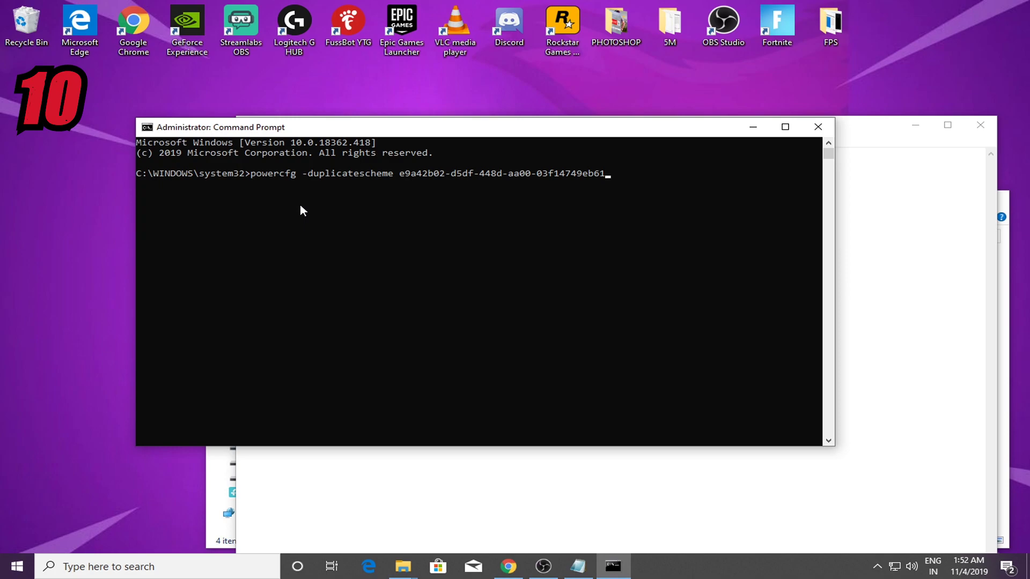
key("Return")
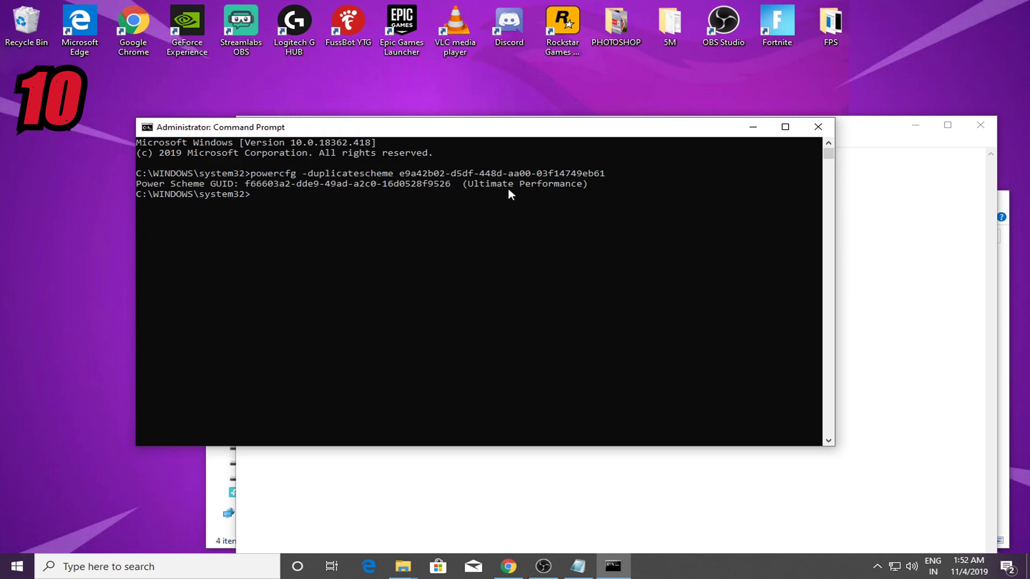
left_click(818, 126)
left_click(981, 125)
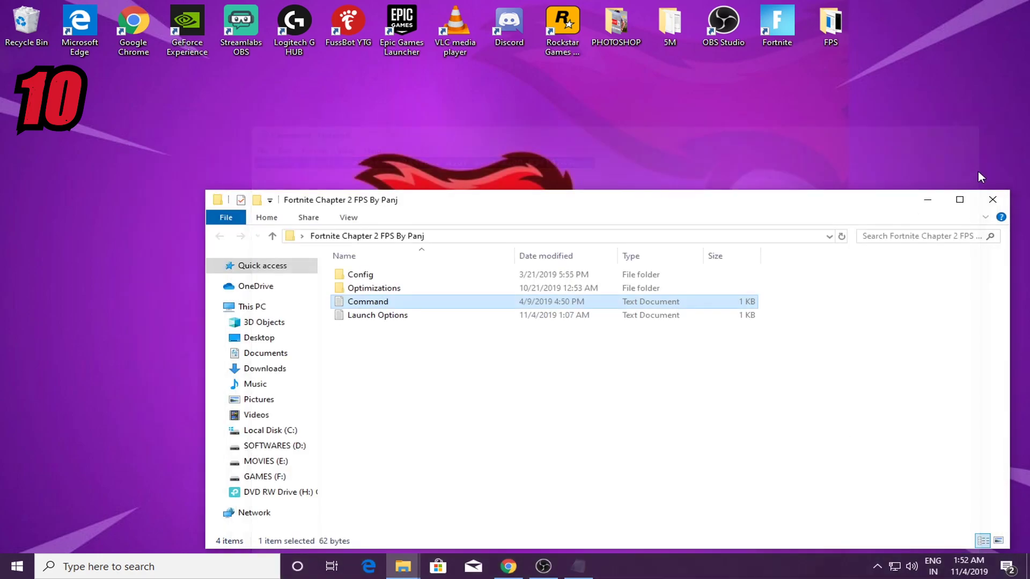
left_click(1007, 198)
Open Windows Power Options, activate the Ultimate Performance plan listed under the additional plans, and close the window
left_click(99, 570)
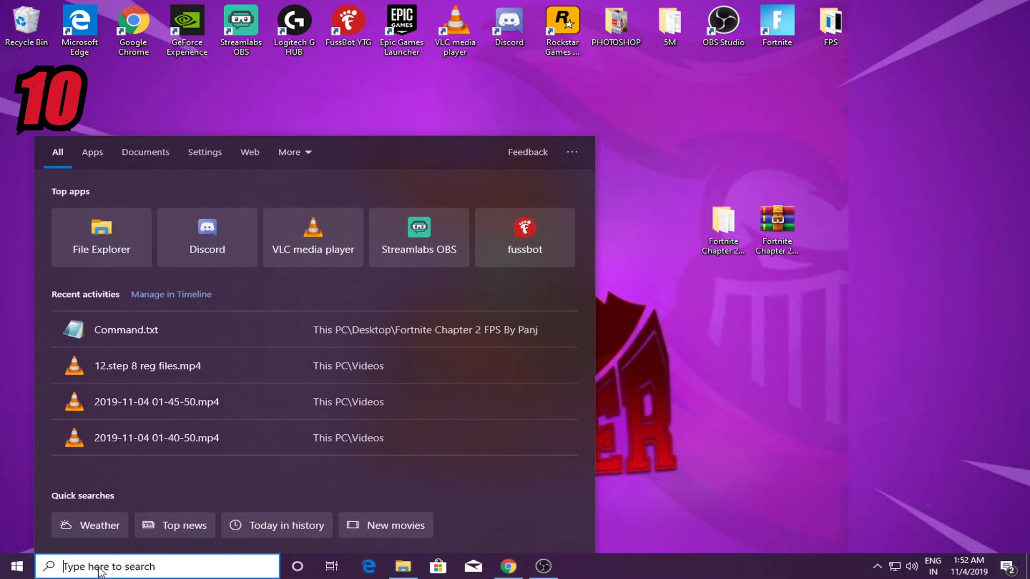
type("powe")
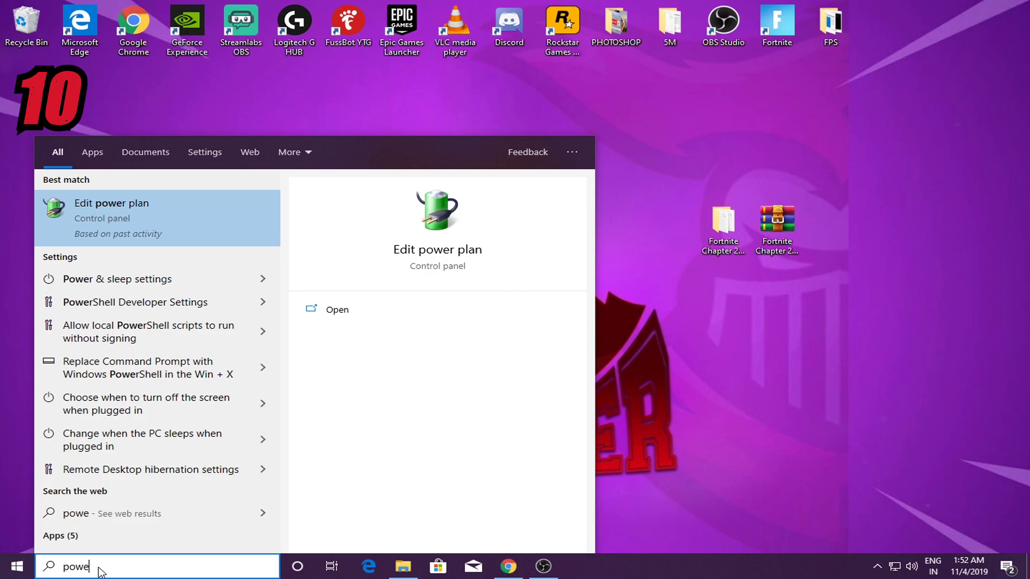
left_click(152, 208)
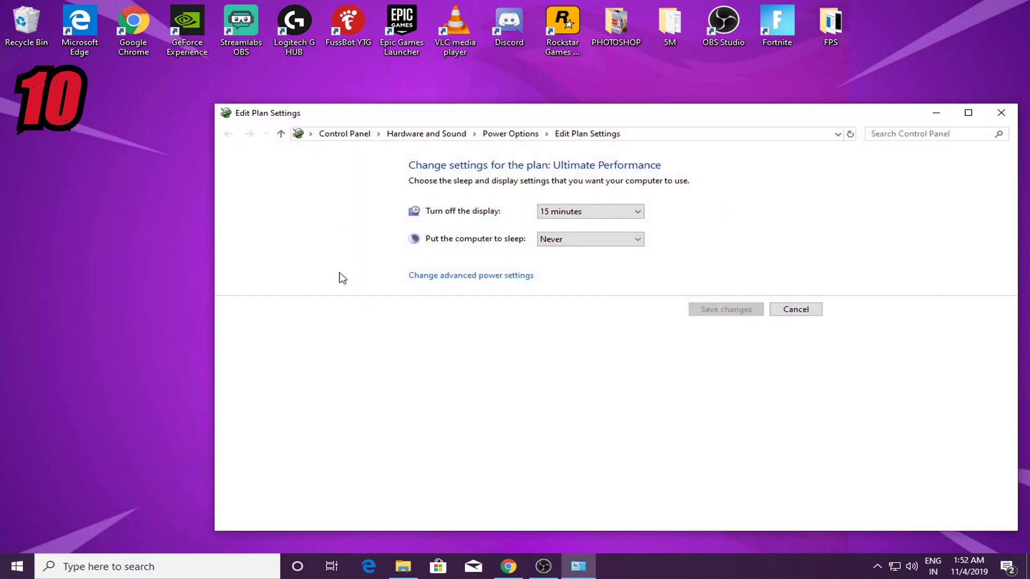
left_click(510, 134)
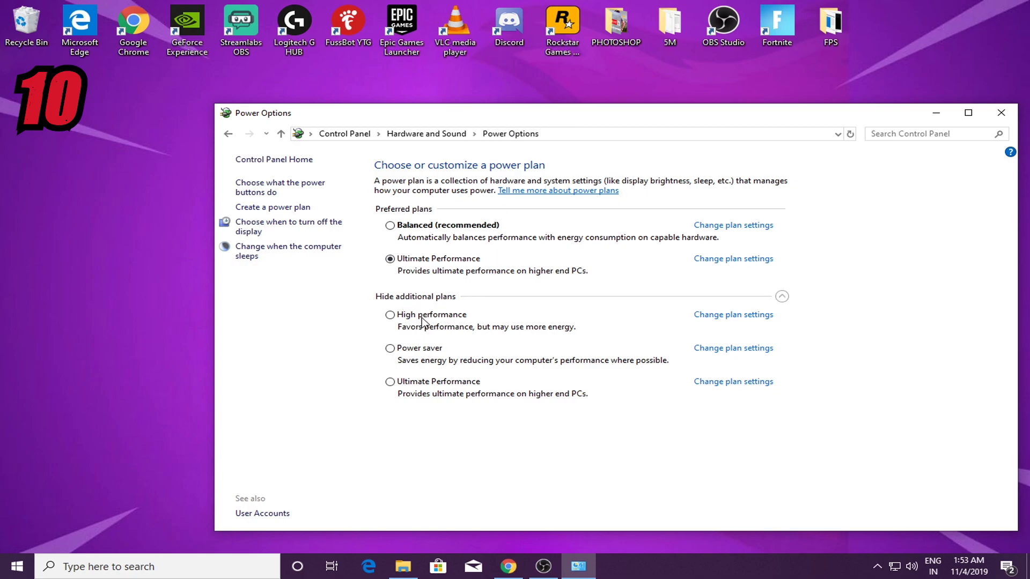
left_click(390, 382)
left_click(1001, 114)
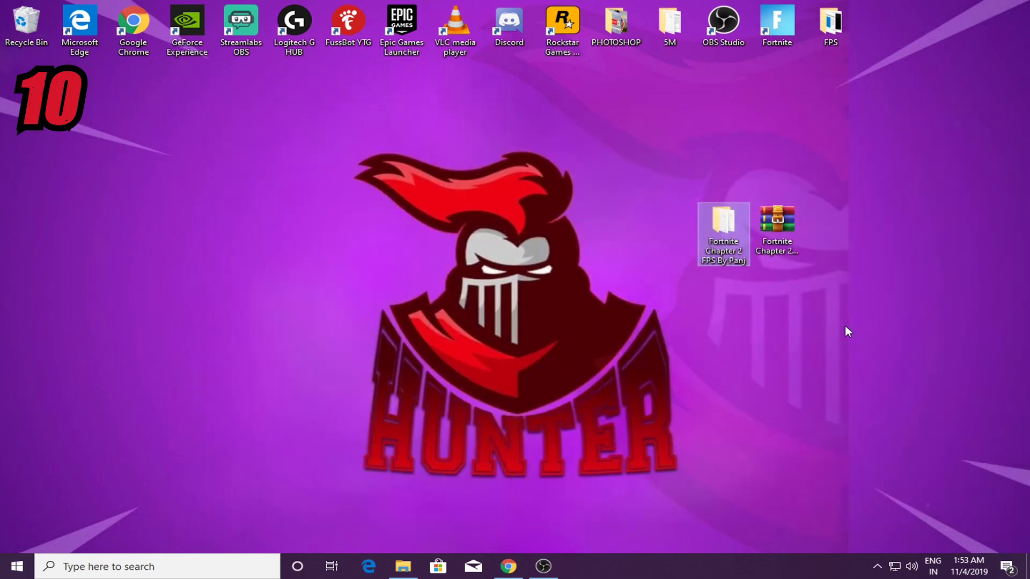
Launch the QuickCpuSetup-3.0.1.0 installer from the Optimizations folder of the Fortnite Chapter 2 FPS pack
double_click(724, 228)
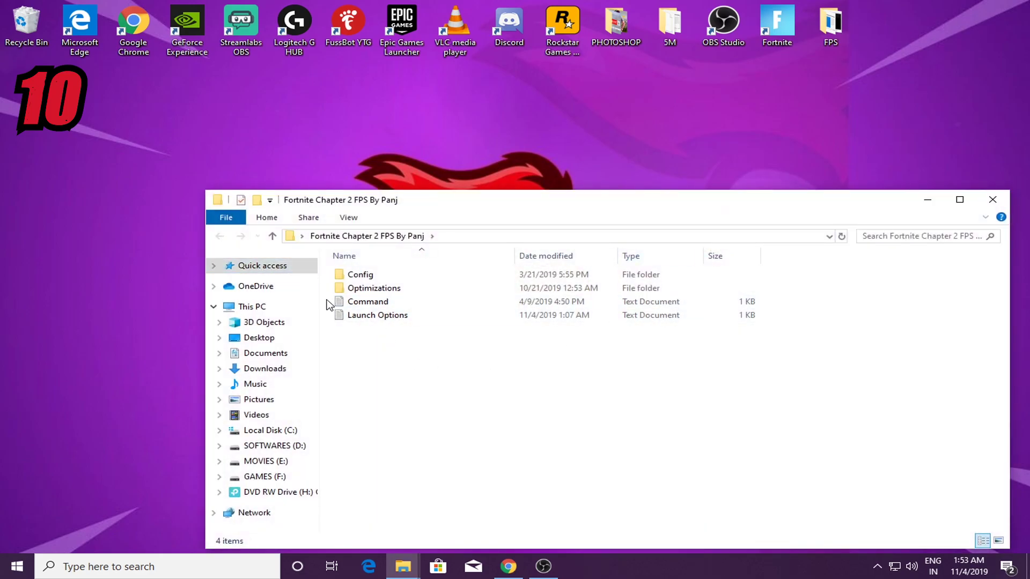
double_click(371, 288)
right_click(400, 344)
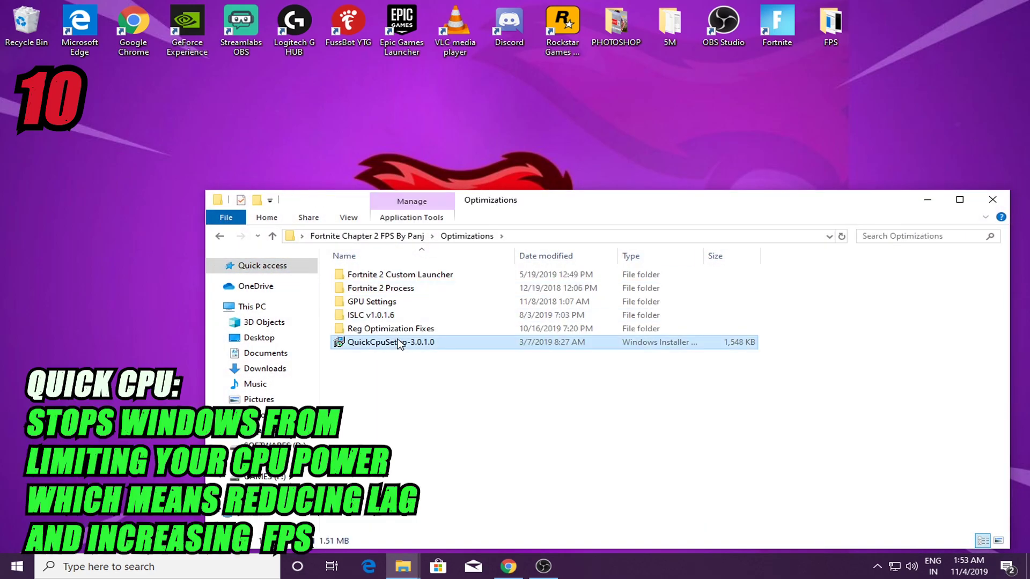
left_click(451, 37)
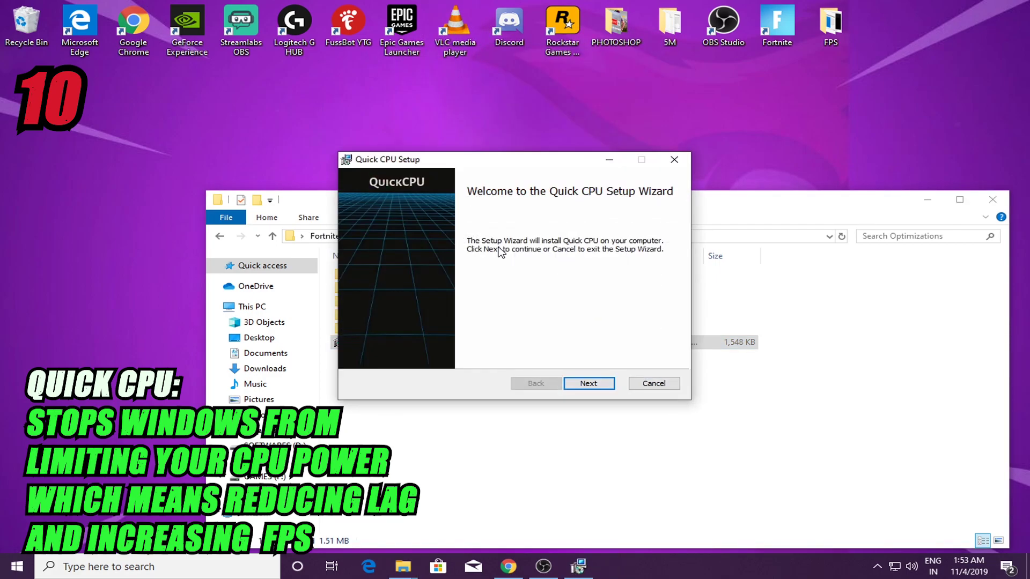
Install Quick CPU in C:\Program Files (x86)\QuickCPU\, accepting the license terms, and finish with QuickCPU.exe set to launch
left_click(594, 384)
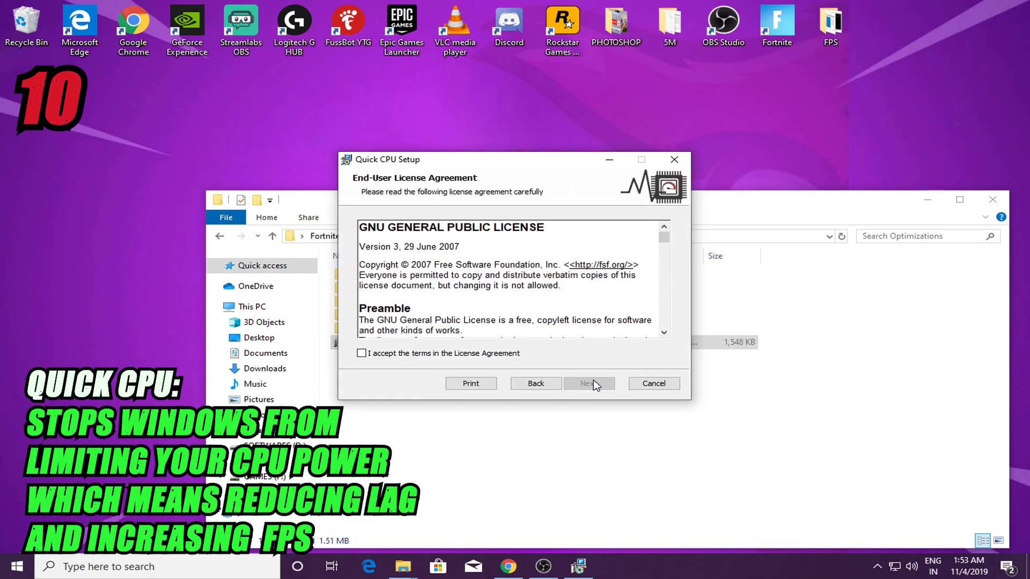
left_click(361, 353)
left_click(587, 385)
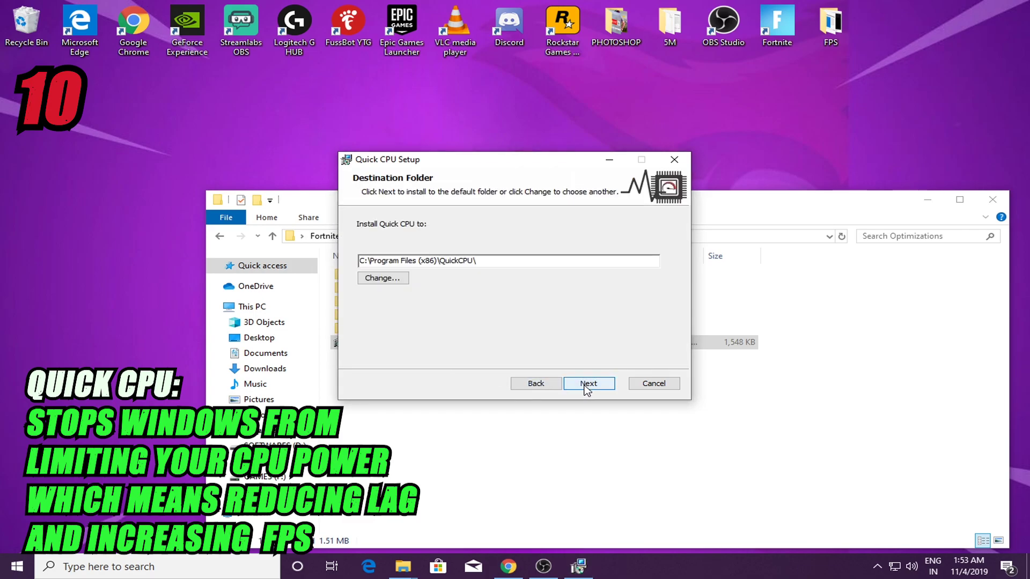
left_click(583, 384)
left_click(584, 386)
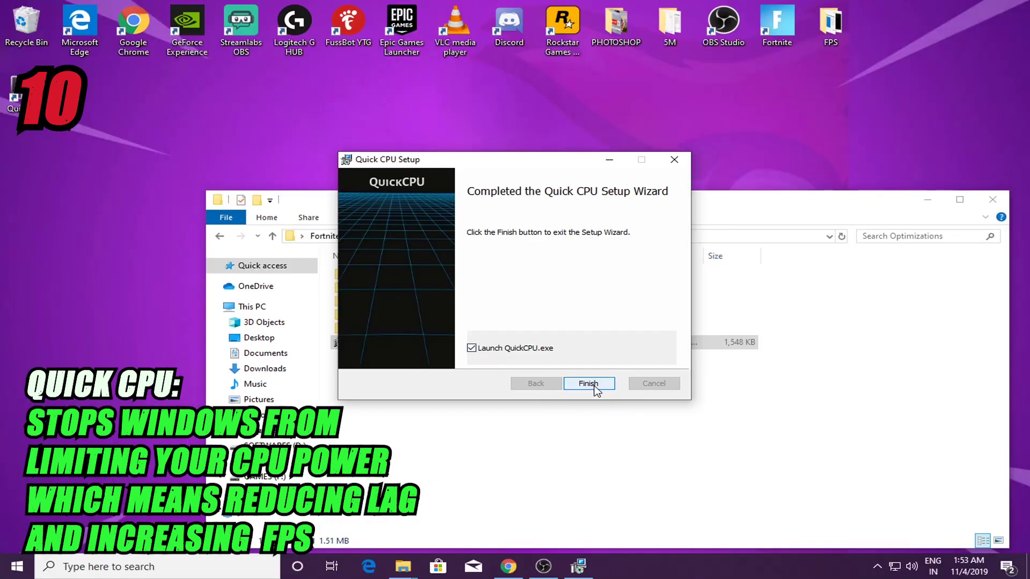
left_click(593, 384)
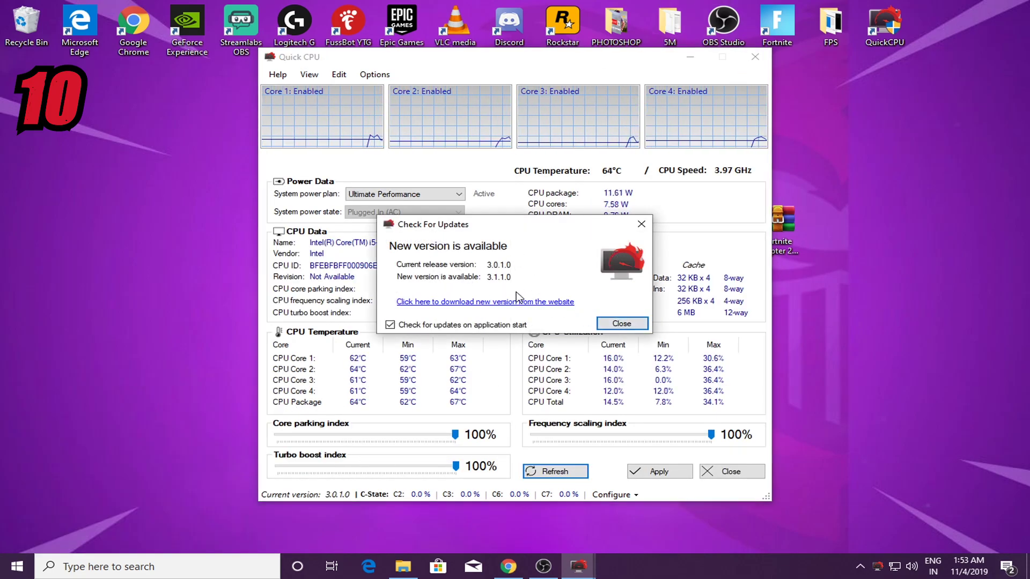
Dismiss Quick CPU's update notice, apply the Ultimate Performance plan with core parking, turbo boost and frequency scaling at 100%, and close Quick CPU
left_click(621, 324)
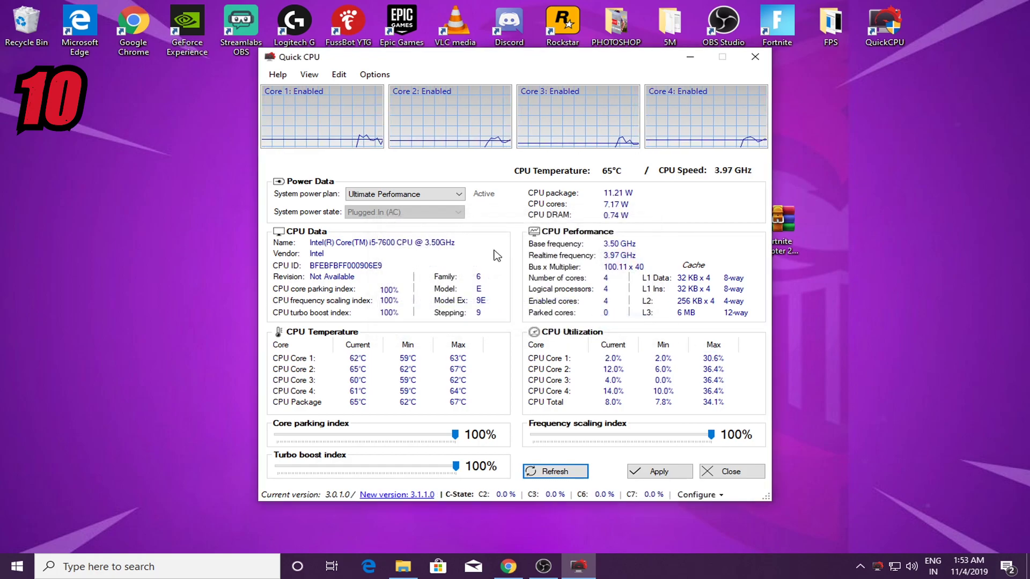
left_click(424, 194)
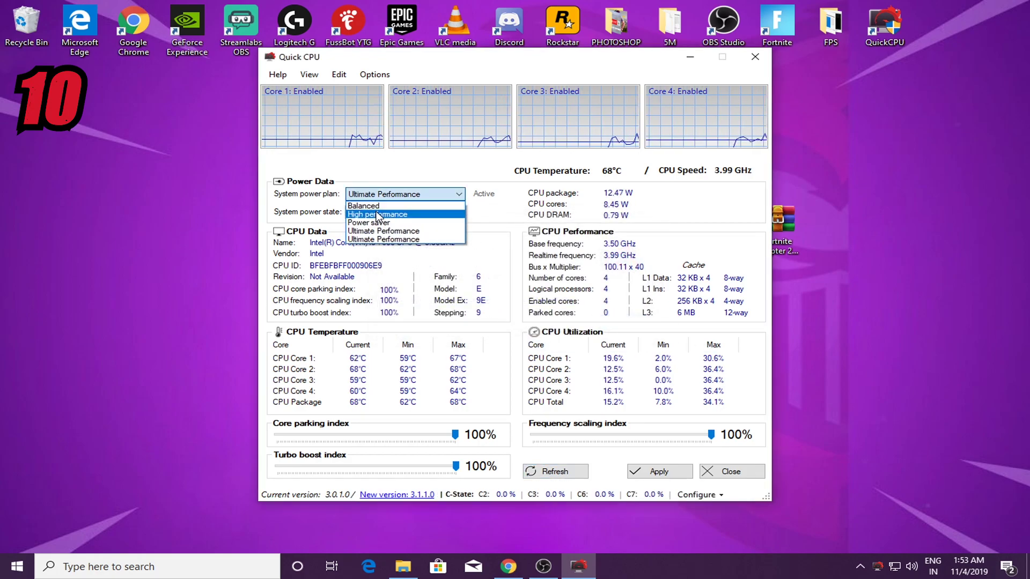
left_click(391, 241)
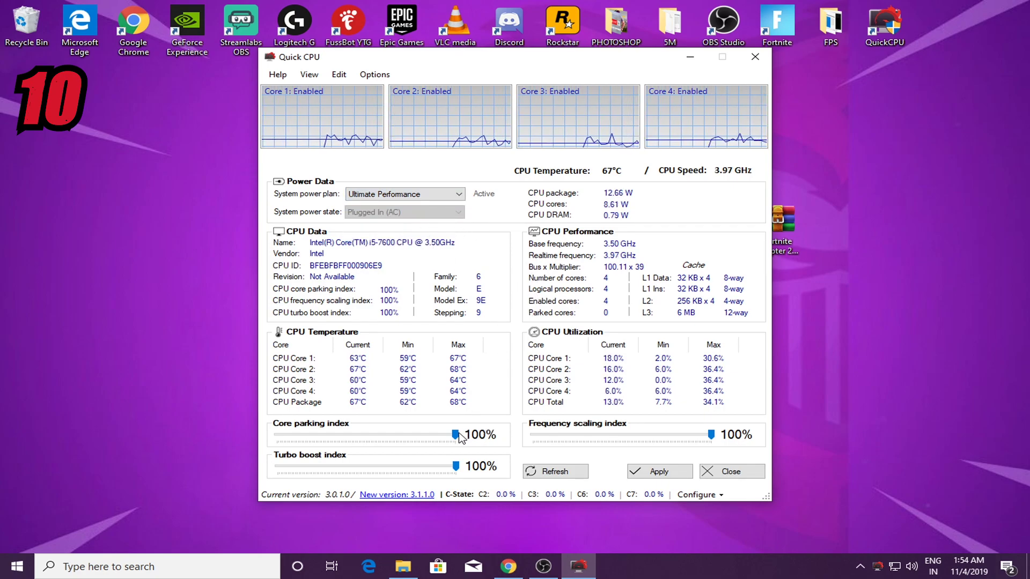
left_click_drag(456, 435, 457, 467)
left_click_drag(712, 435, 858, 431)
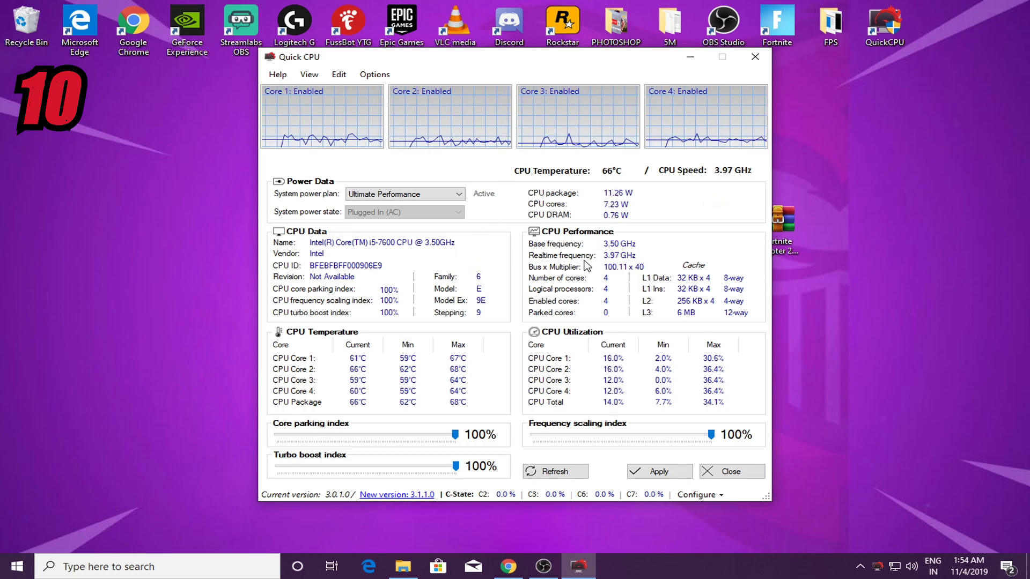
left_click(664, 473)
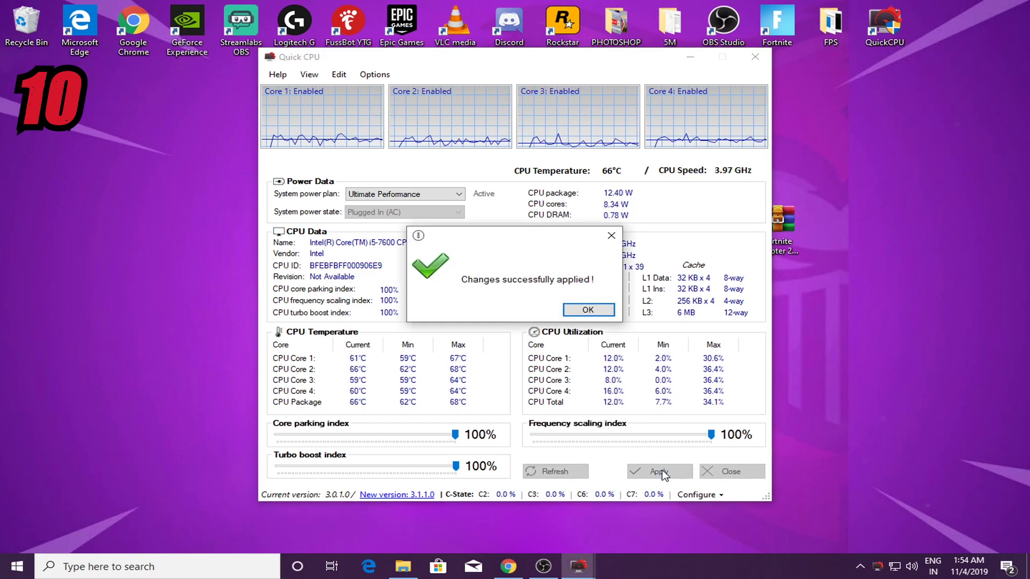
left_click(588, 310)
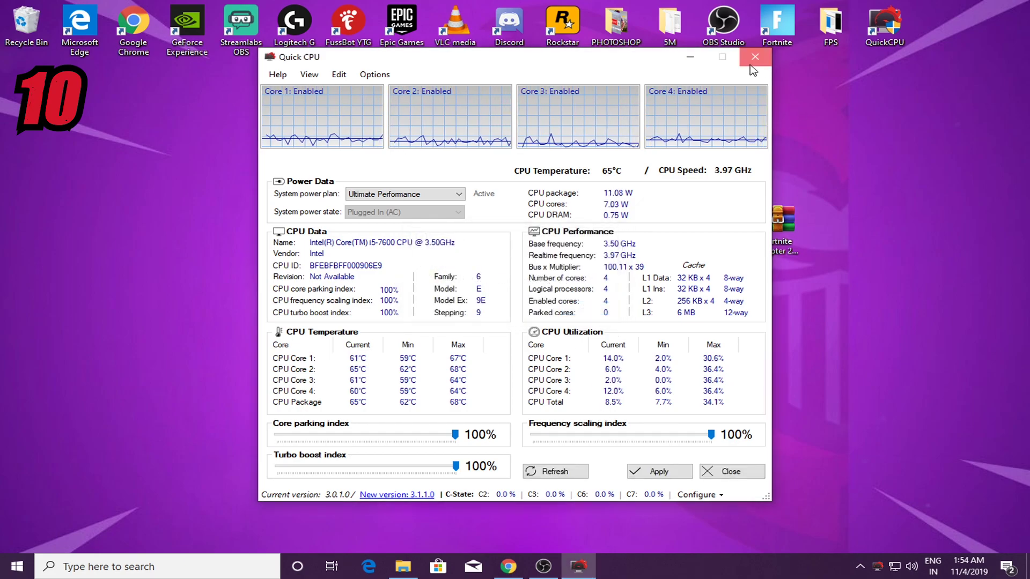
left_click(755, 57)
Open the user's Temp folder by searching Windows for %temp%, and look through its files
left_click(129, 563)
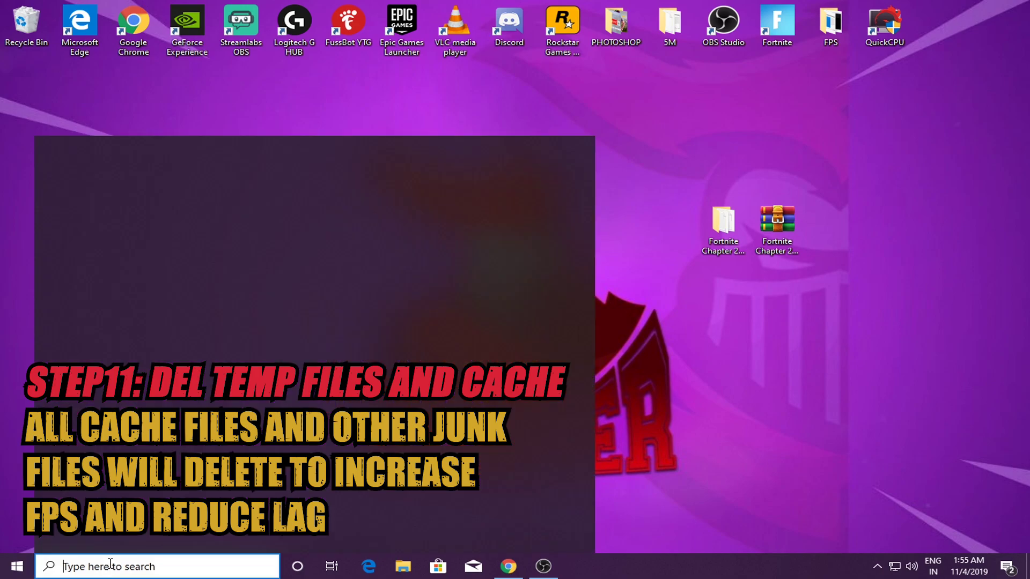
type("%tem")
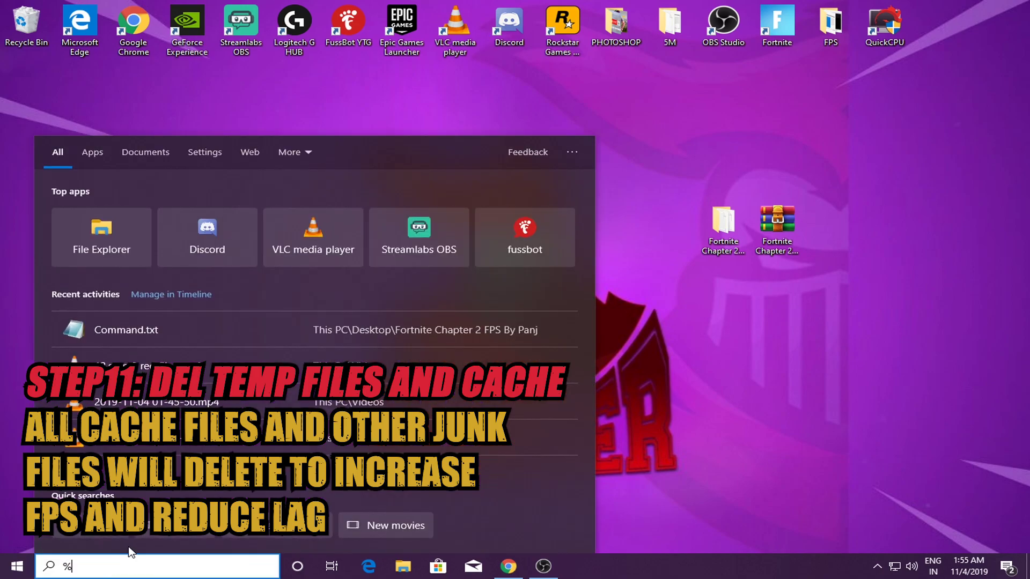
key("BackSpace")
key("BackSpace")
type("emp")
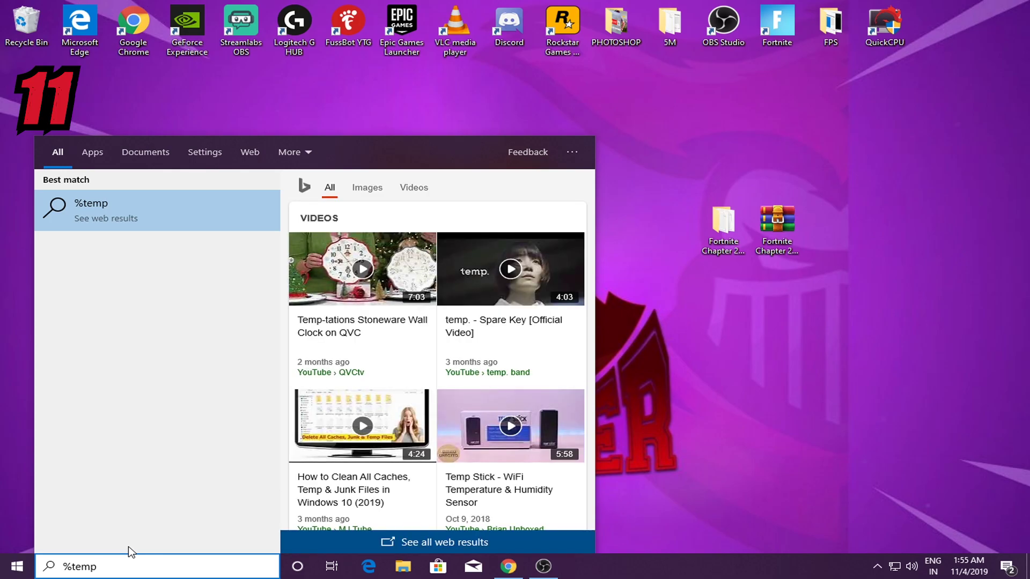
type("%")
key("BackSpace")
type("%")
key("Return")
scroll(488, 398, "down", 5)
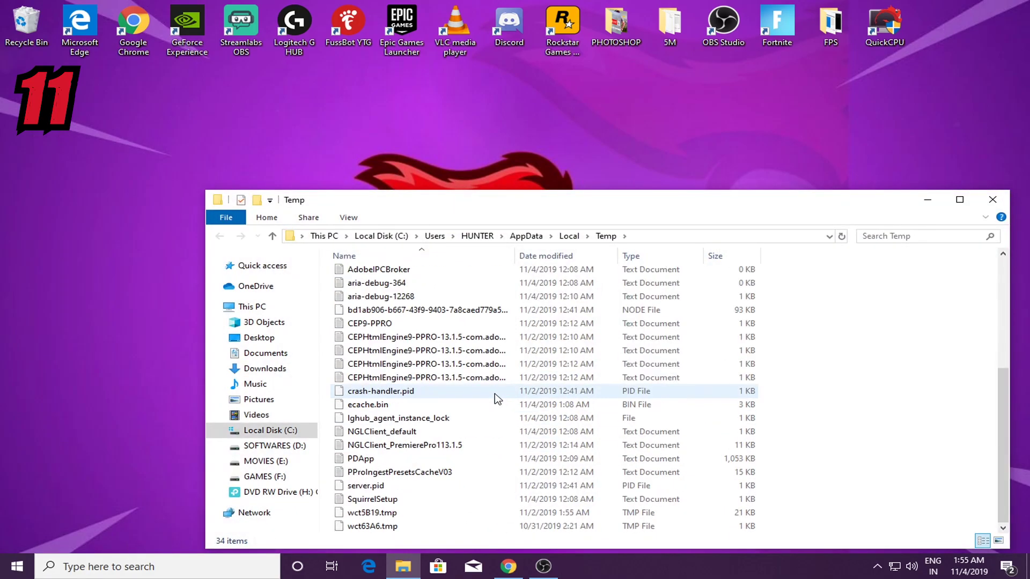
Delete everything in the user's Temp folder, skipping the files and folders that are in use, and close the folder
key("alt+shift")
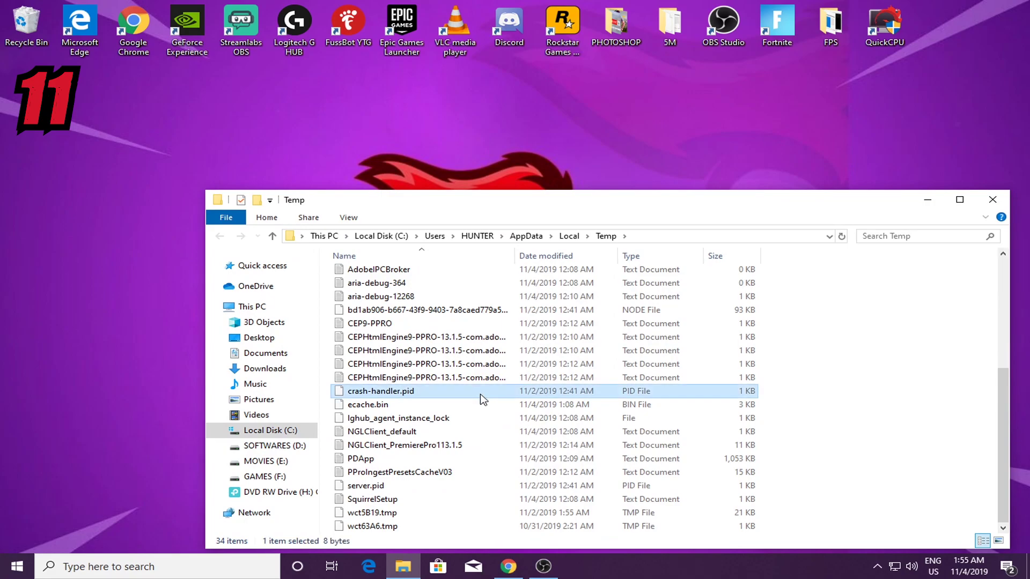
scroll(486, 399, "up", 5)
left_click(390, 425)
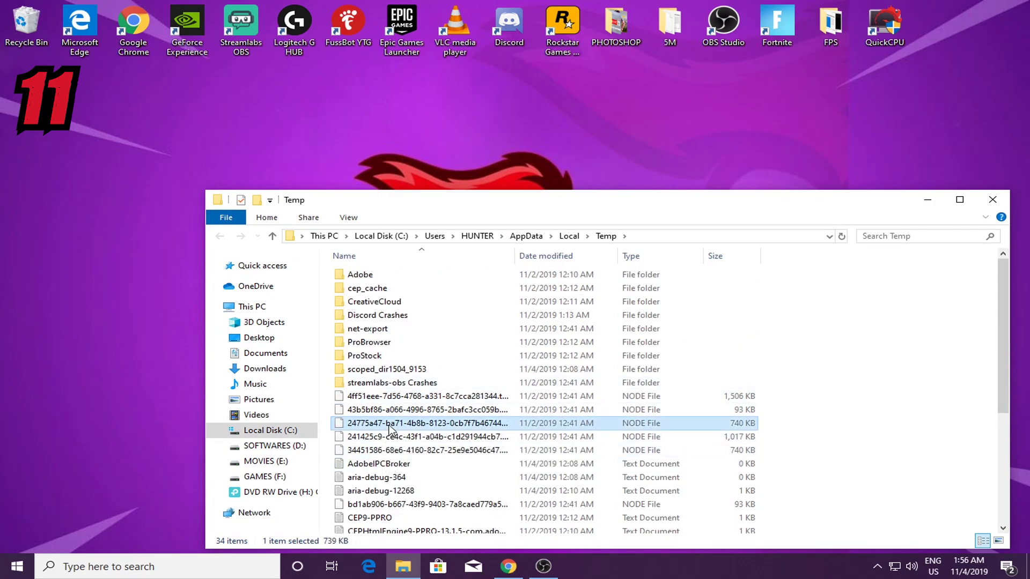
key("ctrl+a")
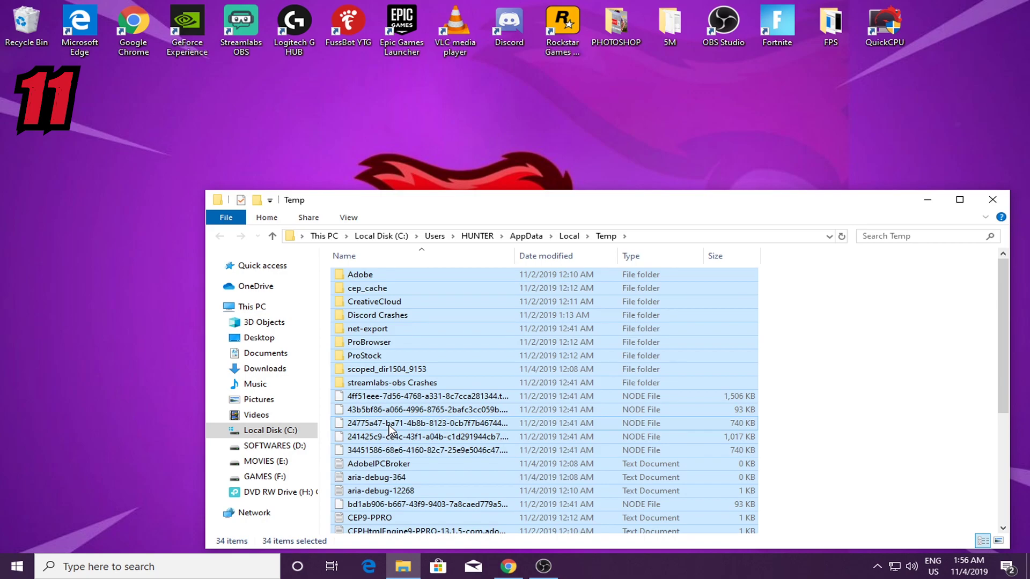
key("Delete")
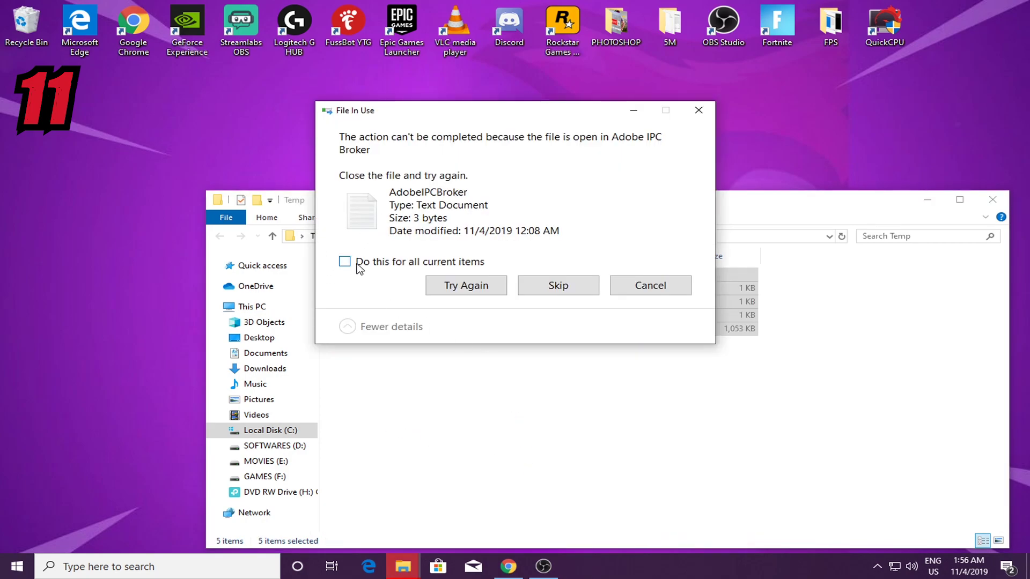
left_click(547, 289)
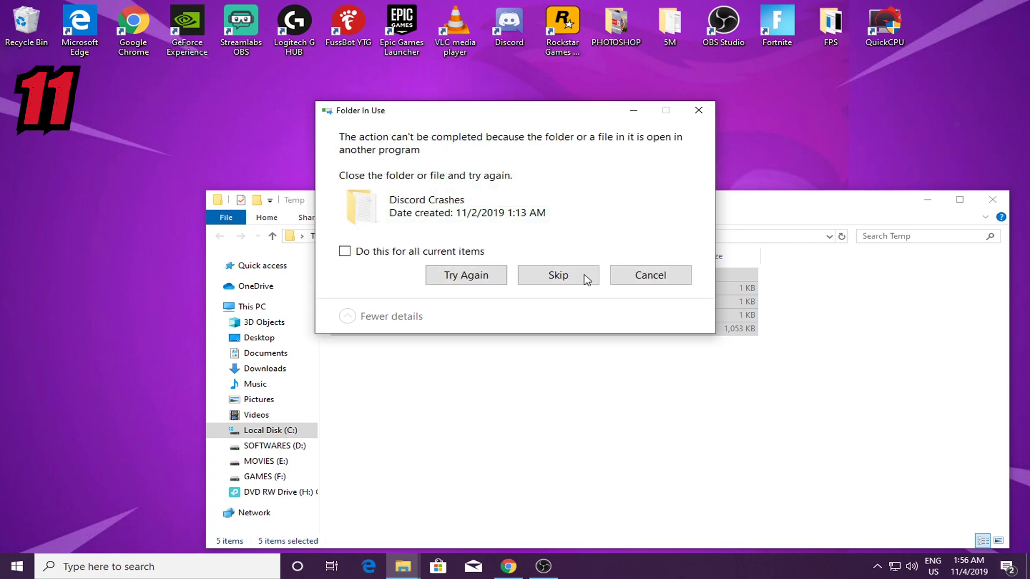
left_click(558, 276)
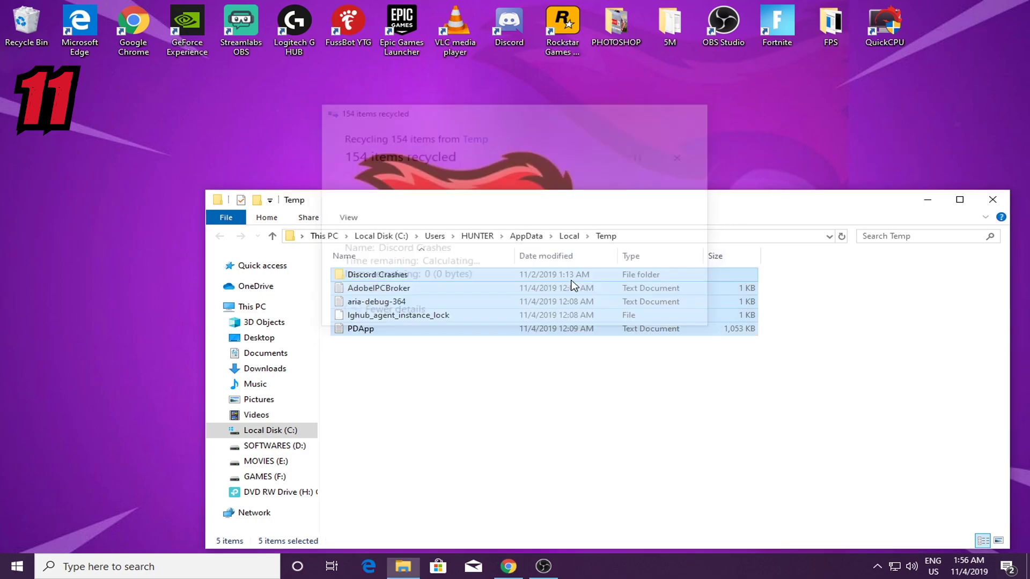
left_click(578, 410)
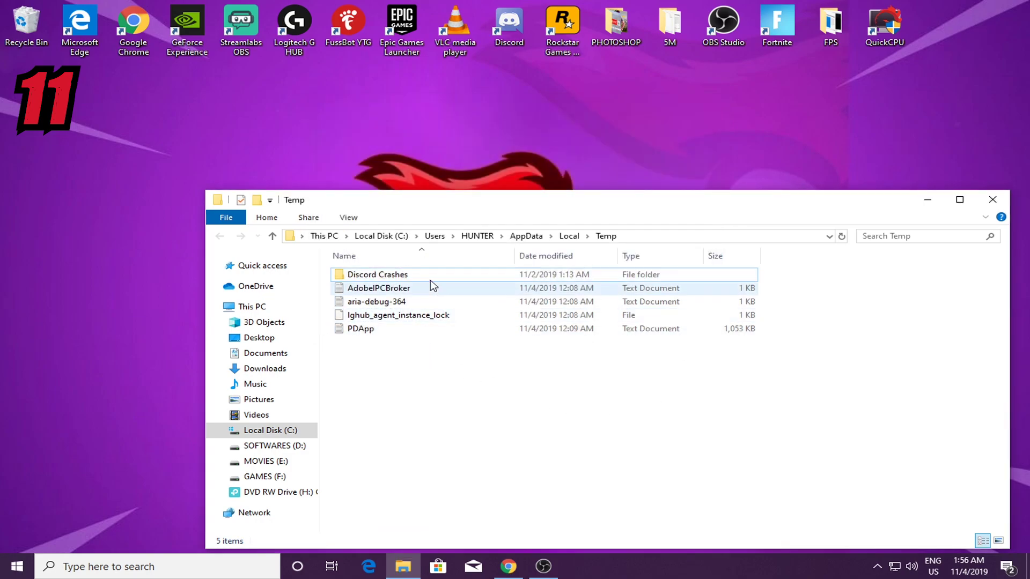
left_click(990, 201)
Empty the Recycle Bin and confirm the permanent deletion of the temp files
right_click(35, 30)
left_click(83, 53)
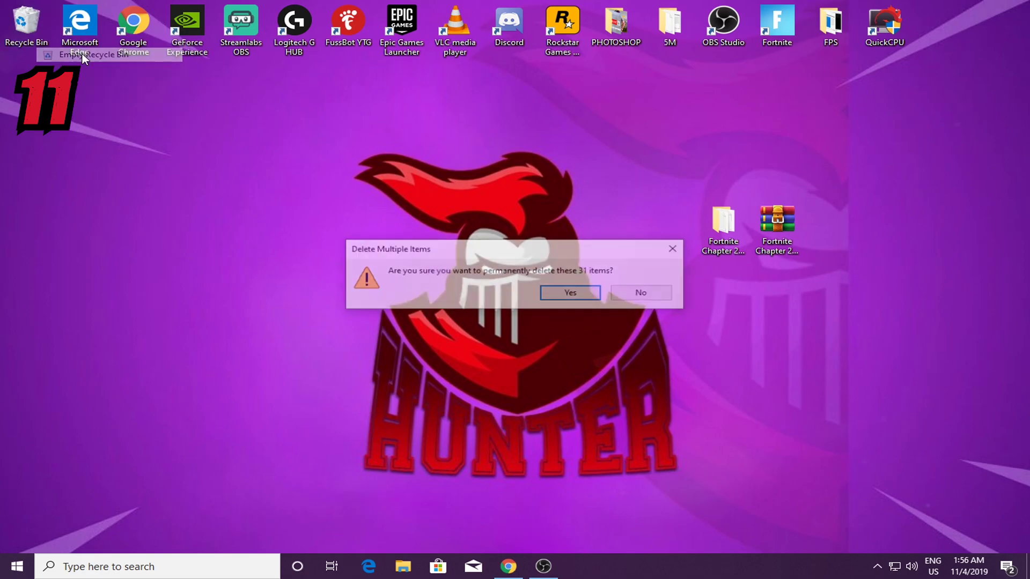
left_click(578, 301)
Open the Windows Temp folder by running temp, and delete all of its contents
left_click(145, 558)
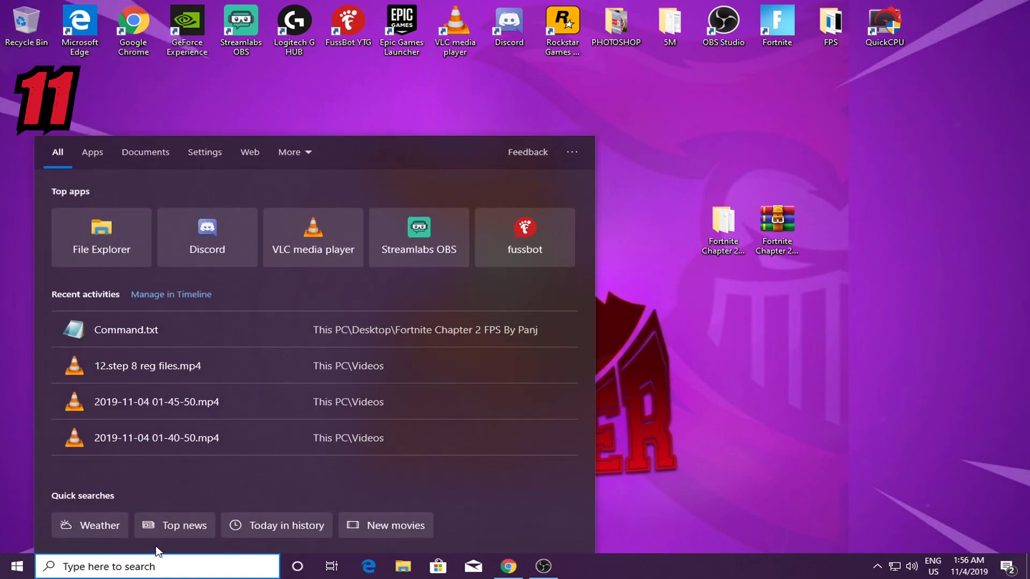
type("run")
key("Return")
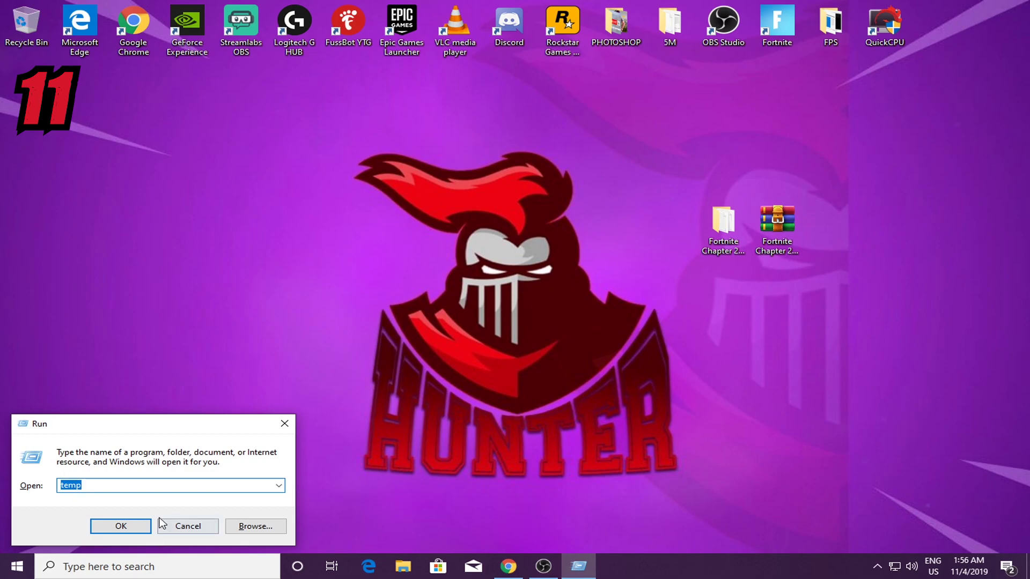
left_click(118, 525)
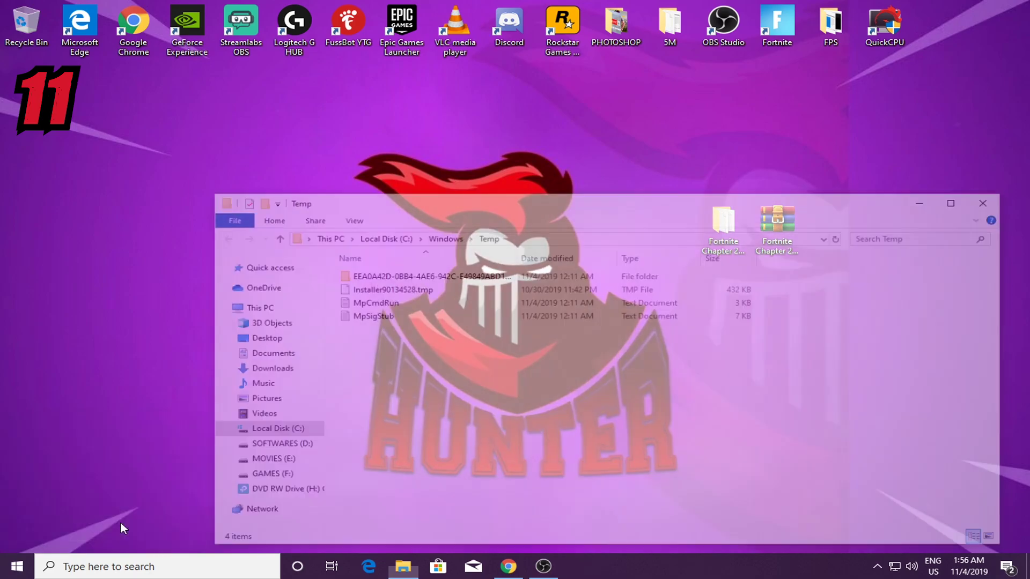
left_click_drag(501, 409, 336, 263)
right_click(371, 284)
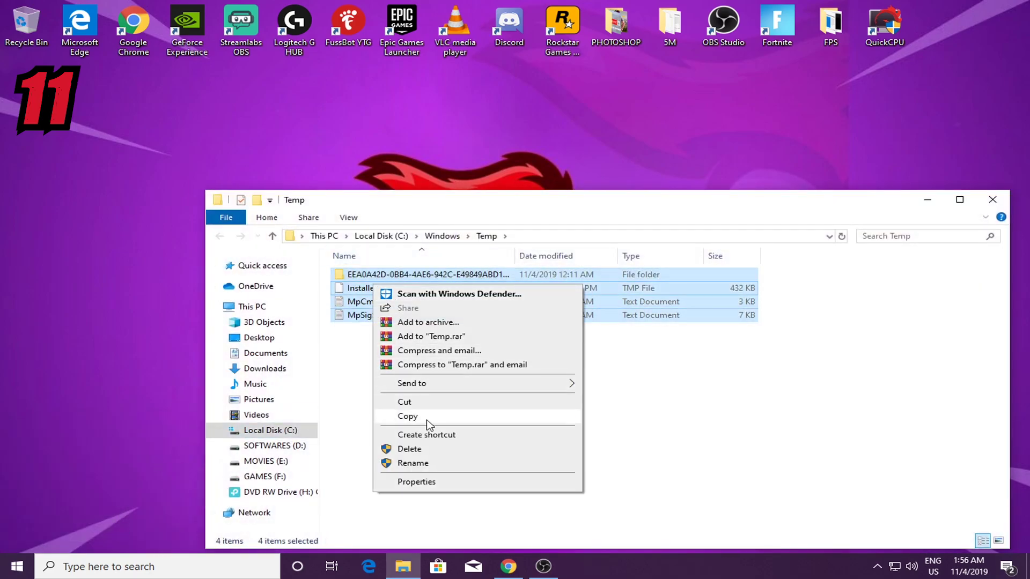
left_click(444, 451)
Try to delete the remaining Installer90134528.tmp file again, and close the Windows Temp folder
right_click(399, 276)
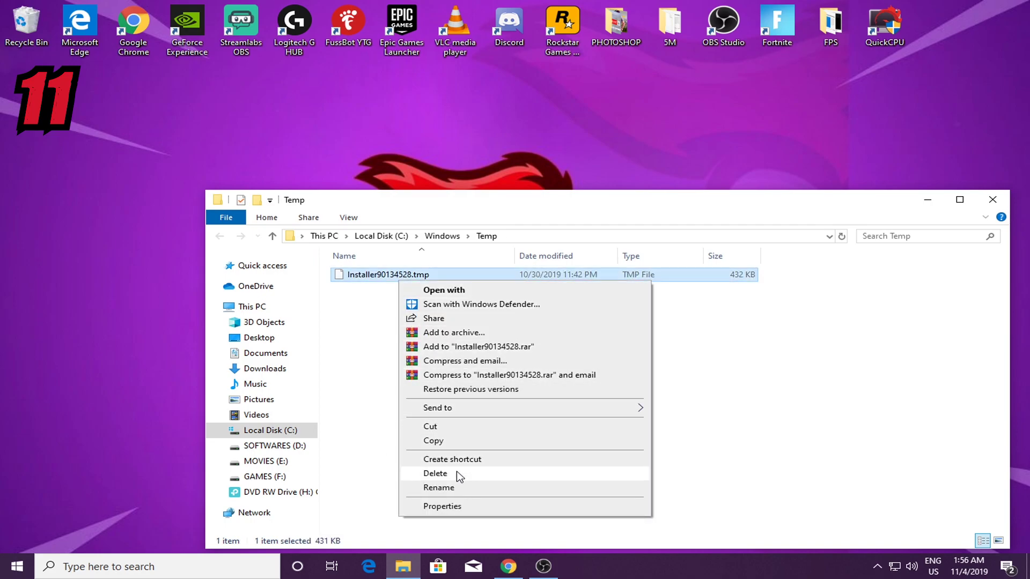
left_click(520, 472)
left_click(556, 247)
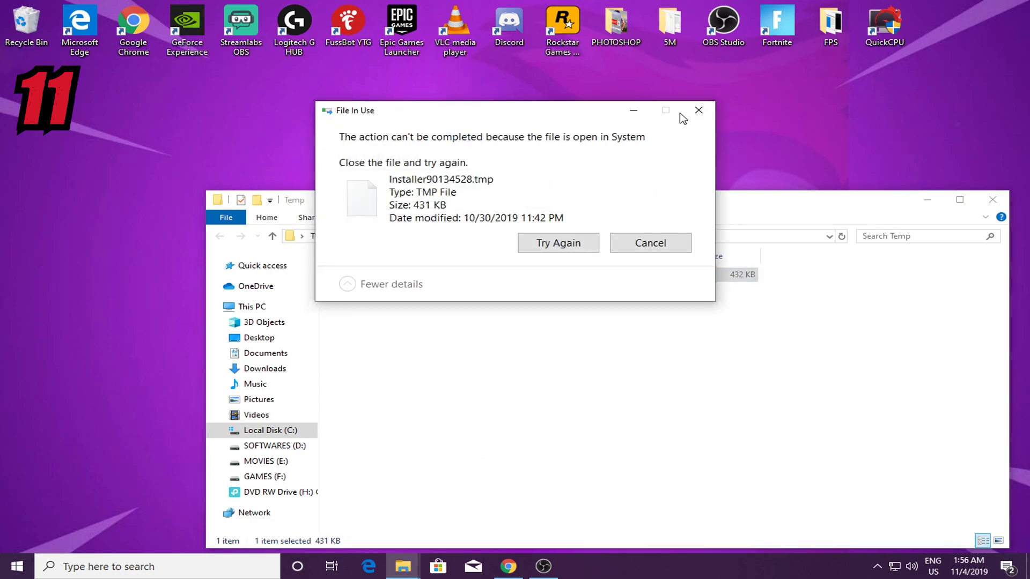
left_click(698, 110)
left_click(959, 200)
key("alt+F4")
Empty the Recycle Bin again to permanently remove the items from the Windows Temp folder
right_click(27, 22)
left_click(73, 48)
left_click(563, 294)
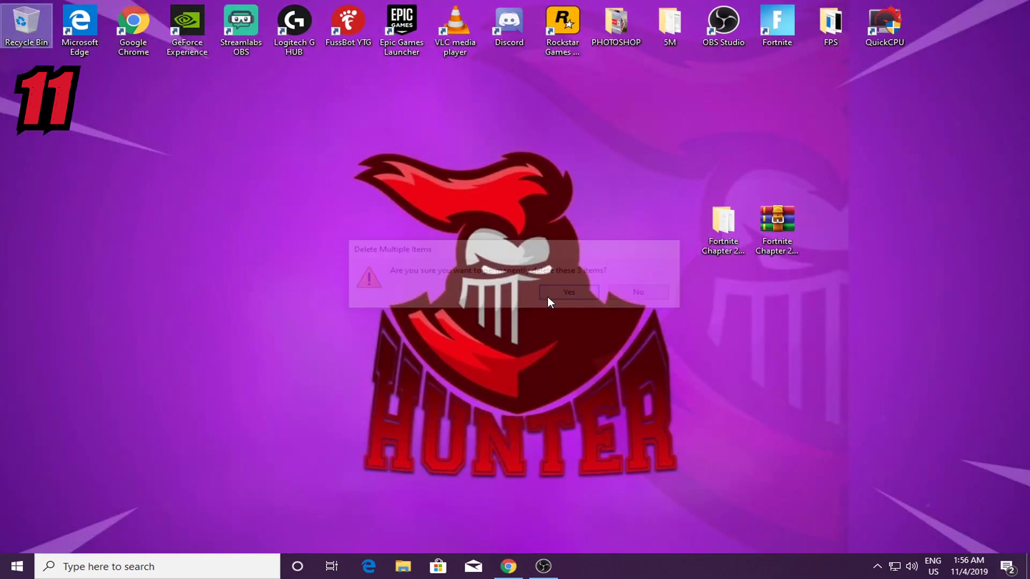
Open the properties of Local Disk (C:) from This PC and start Disk Cleanup for the drive
left_click(404, 566)
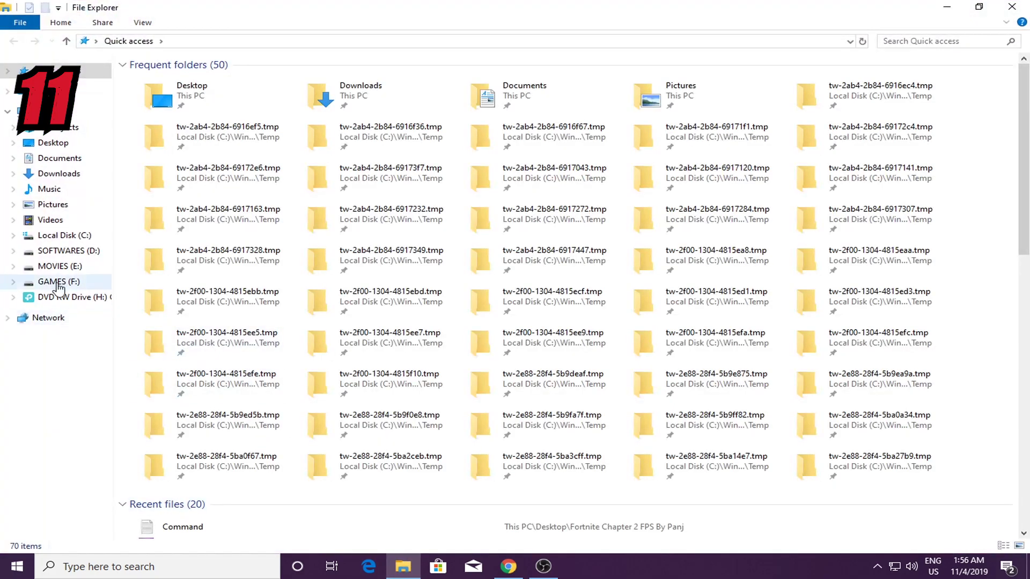
right_click(58, 236)
left_click(48, 111)
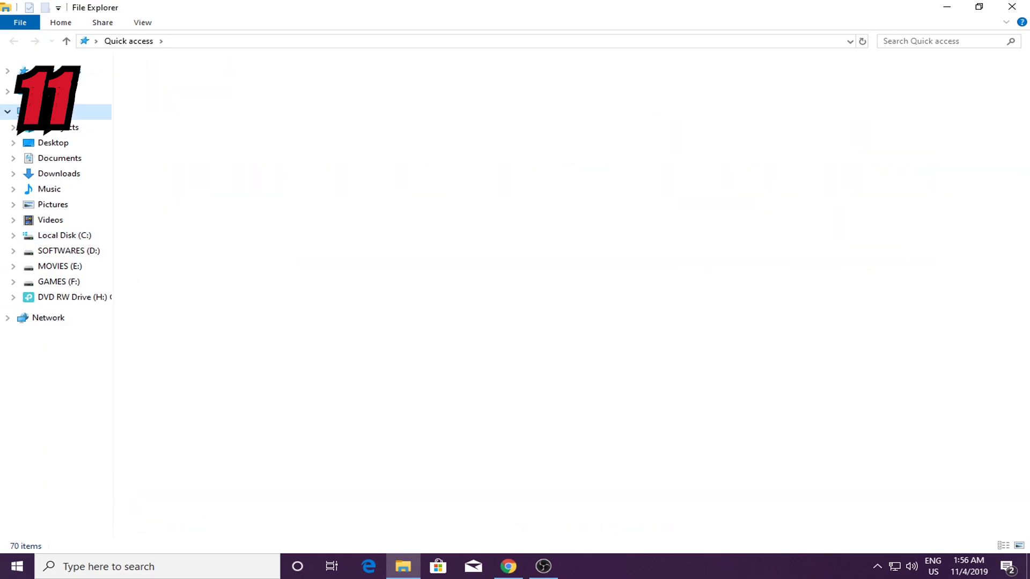
right_click(216, 180)
left_click(269, 438)
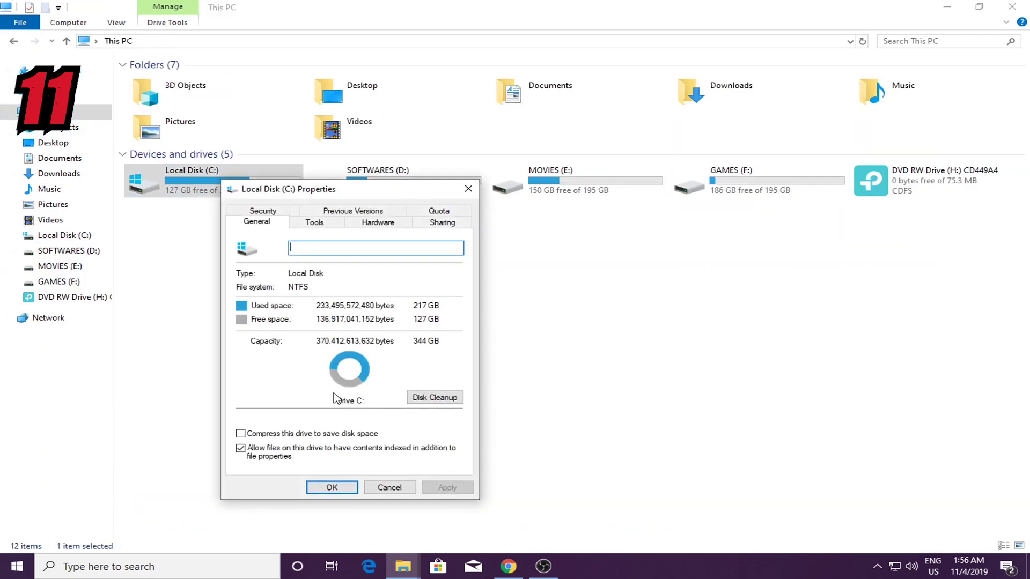
left_click(443, 399)
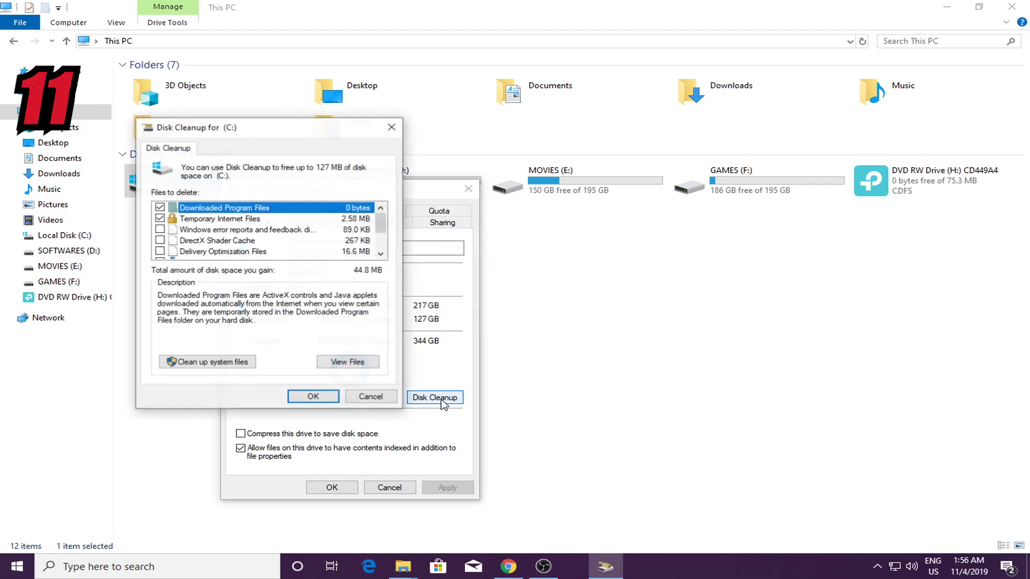
Include error reports, DirectX Shader Cache, Delivery Optimization Files, Downloads, Recycle Bin, Temporary files and Thumbnails in the cleanup, and permanently delete the files
left_click(160, 240)
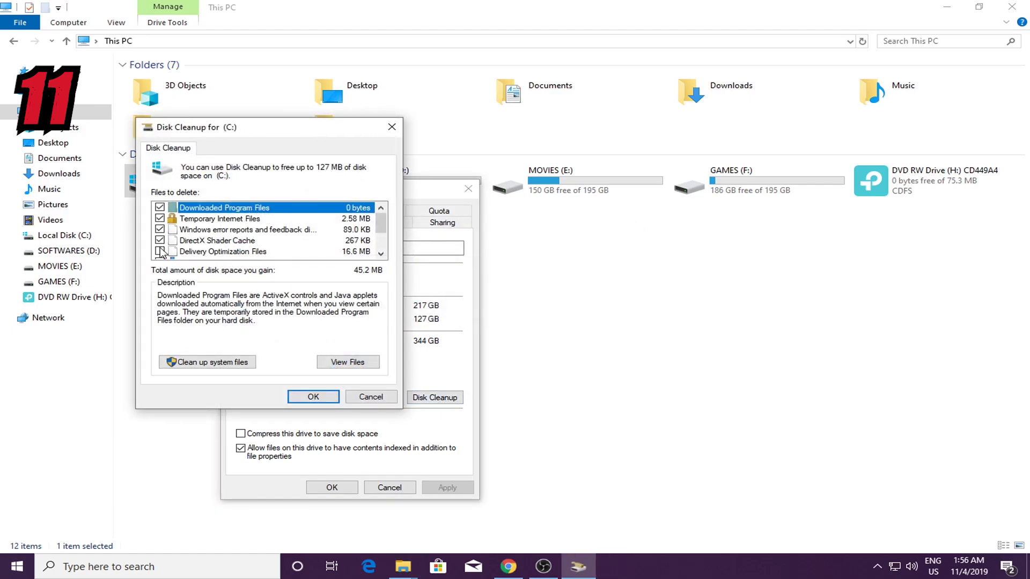
left_click(160, 251)
scroll(161, 252, "down", 1)
left_click(160, 229)
left_click(160, 240)
left_click(160, 251)
scroll(161, 252, "down", 1)
left_click(328, 402)
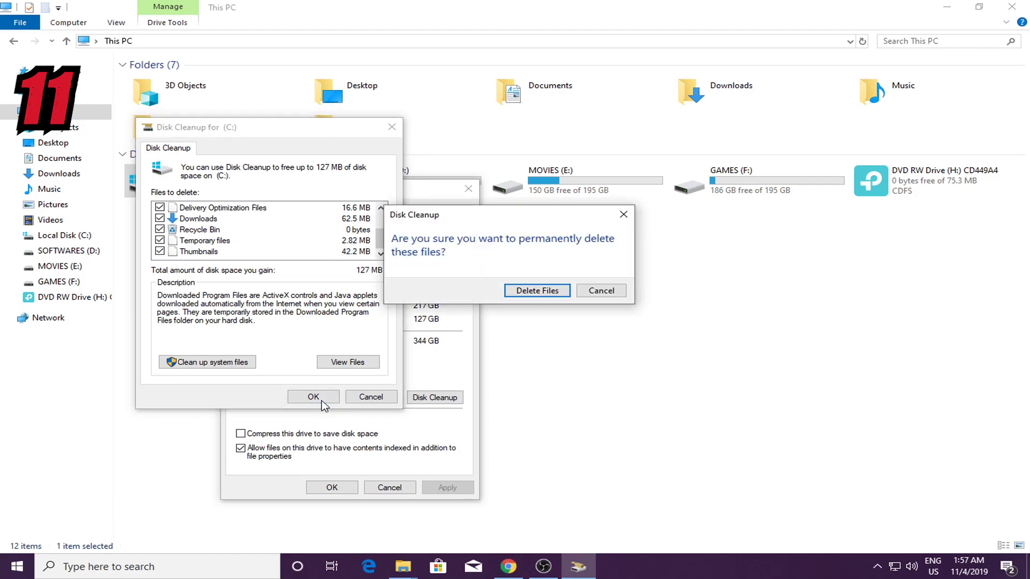
left_click(540, 292)
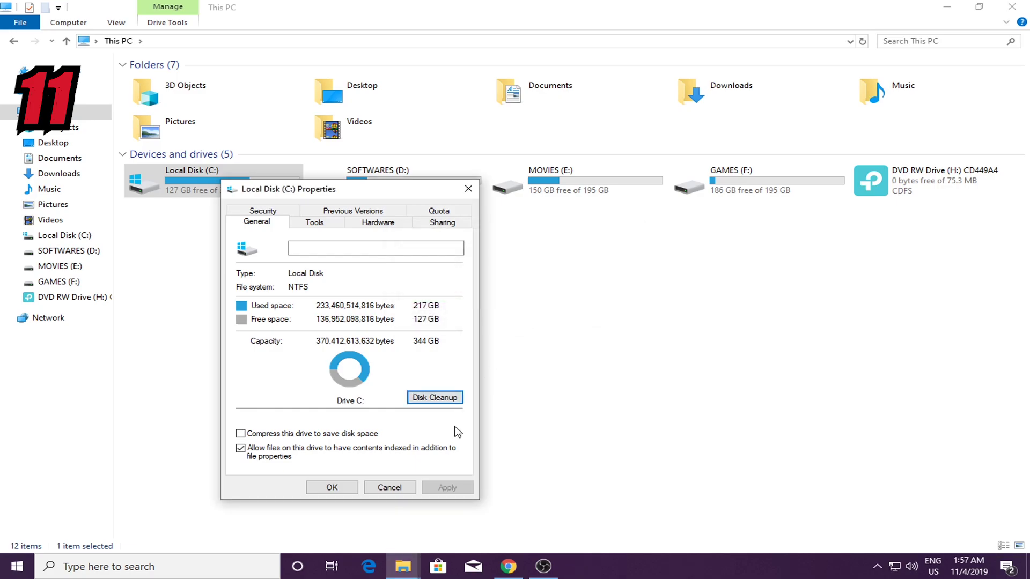
Close the Local Disk (C:) properties and File Explorer, and restart the PC
left_click(399, 487)
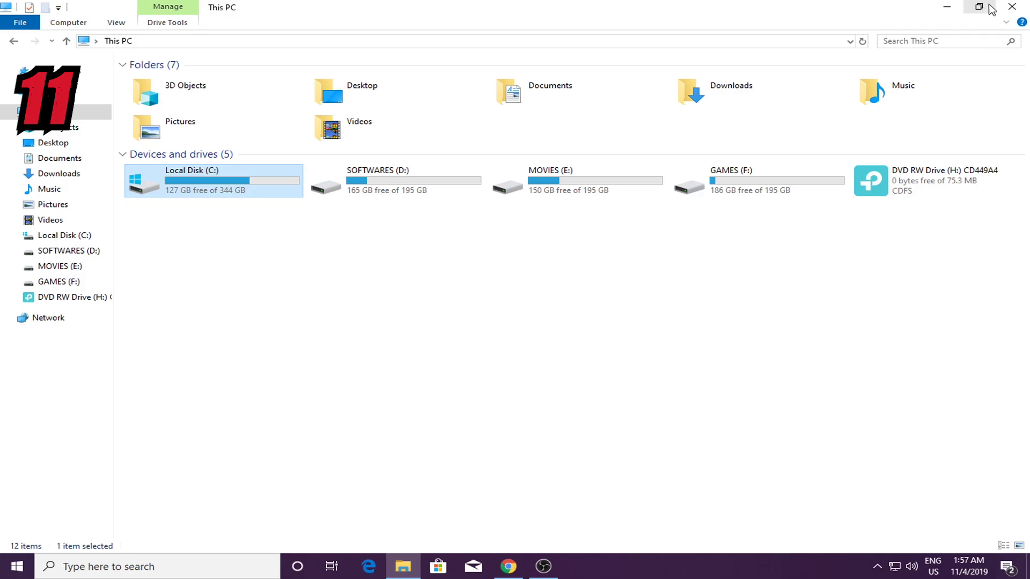
left_click(1012, 6)
right_click(529, 173)
left_click(567, 210)
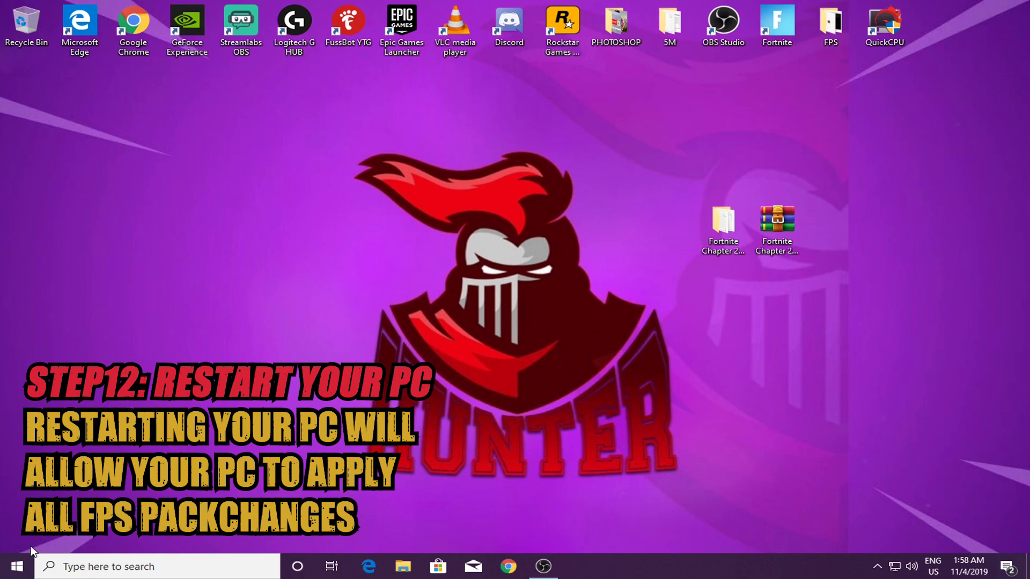
left_click(17, 566)
left_click(18, 538)
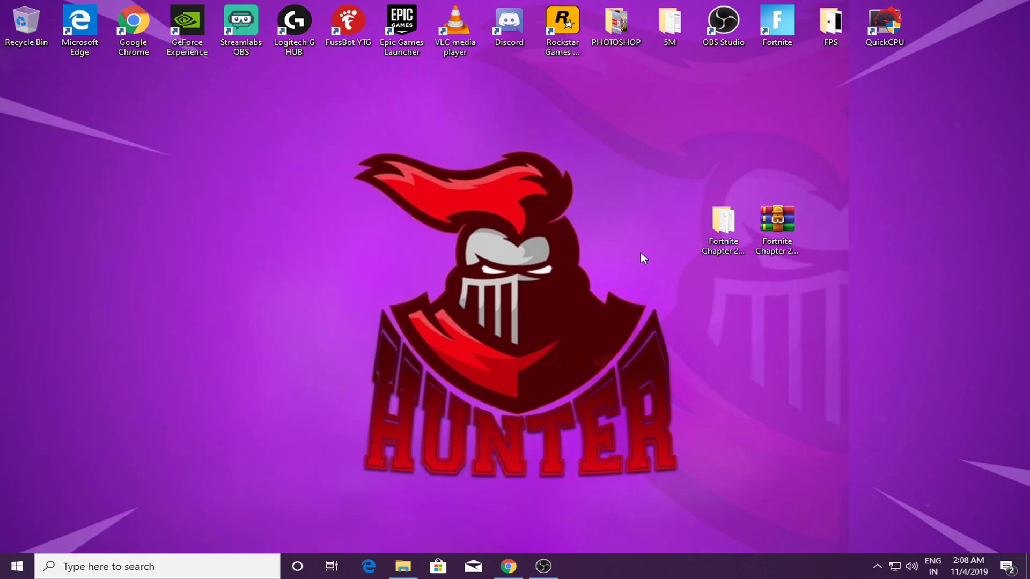
Run Intelligent standby list cleaner ISLC from the pack's Optimizations\ISLC v1.0.1.6 folder, and bring up its window from the hidden notification icons
double_click(707, 224)
double_click(159, 98)
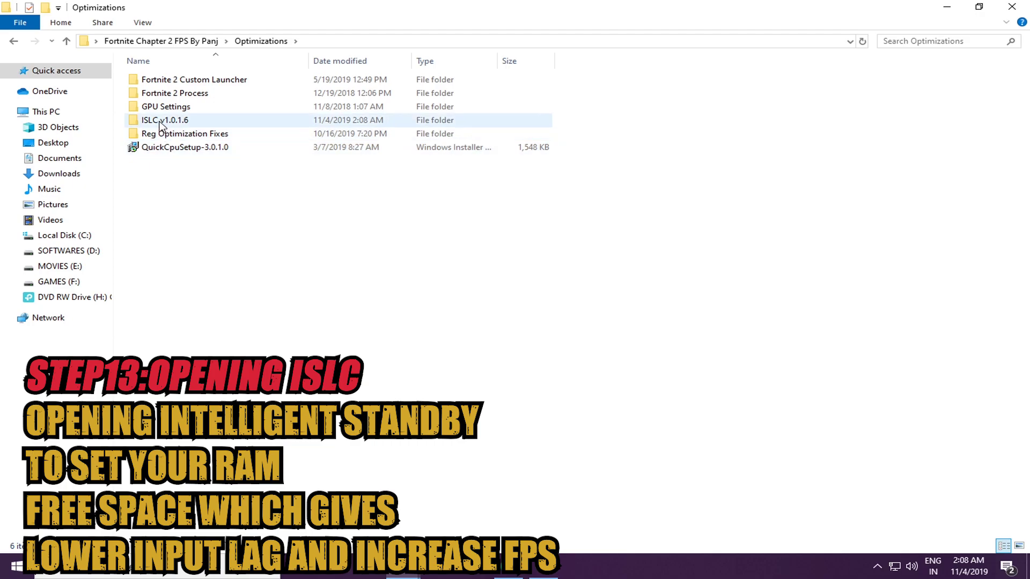
left_click(163, 122)
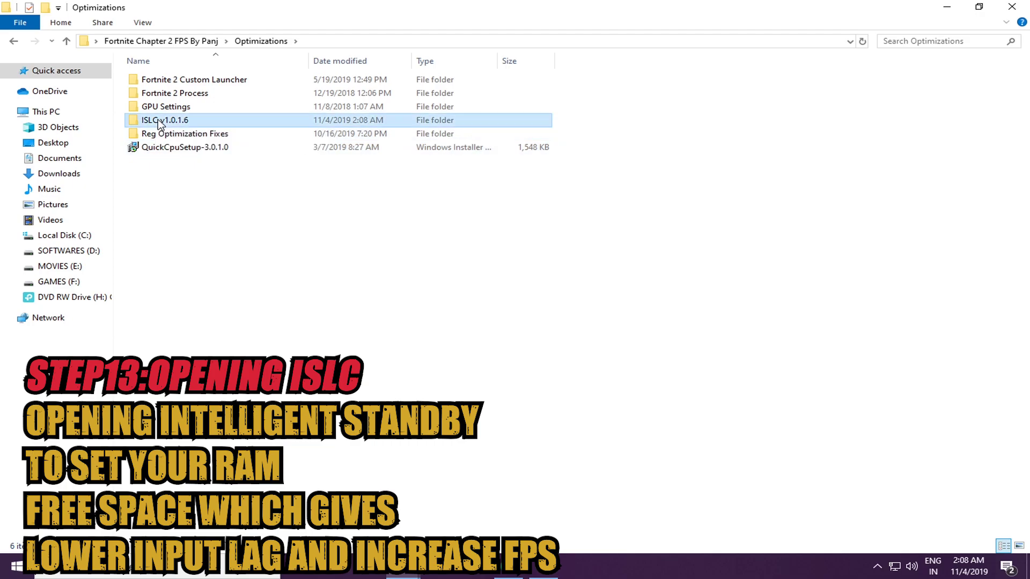
double_click(163, 123)
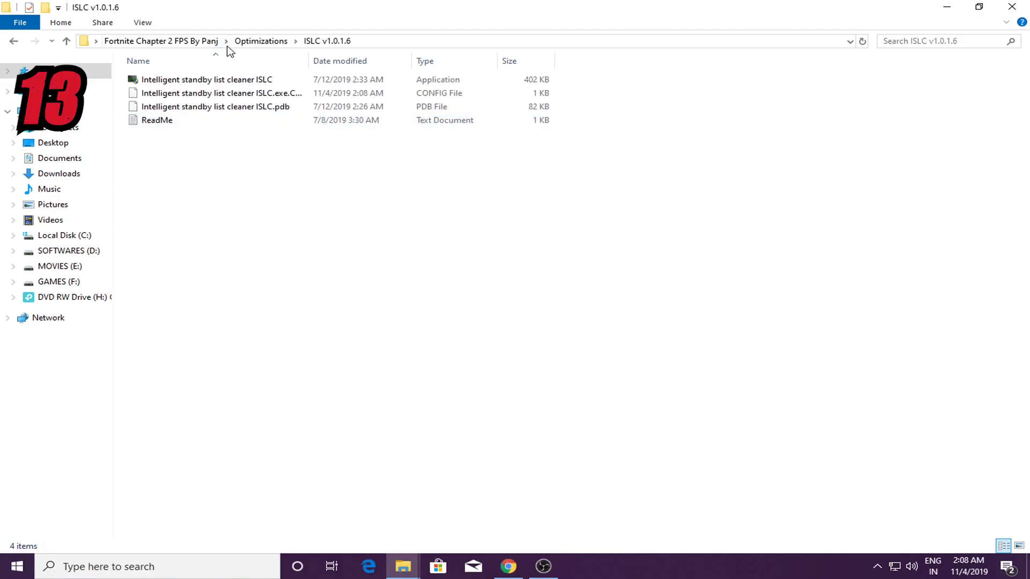
double_click(220, 81)
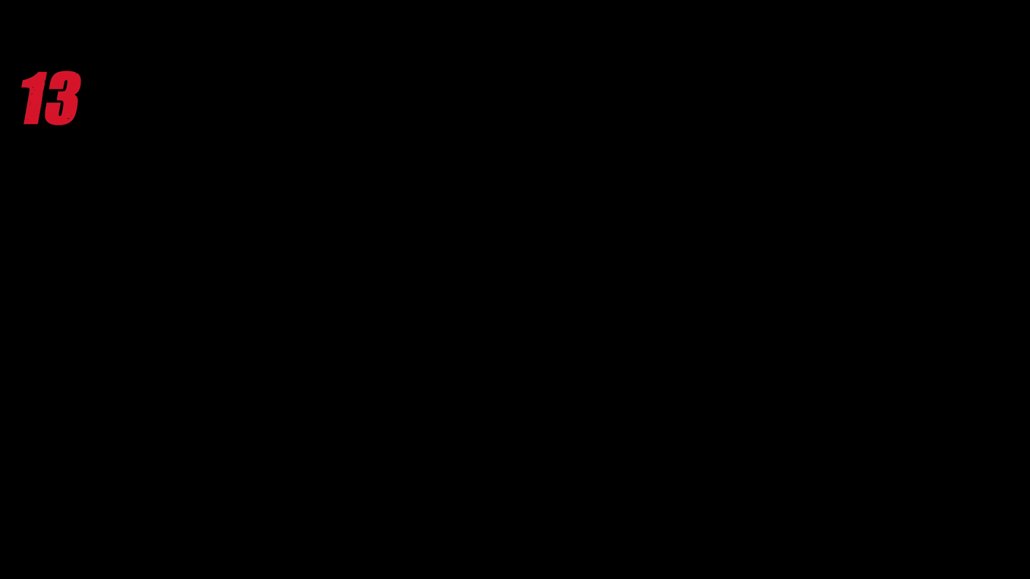
left_click(427, 383)
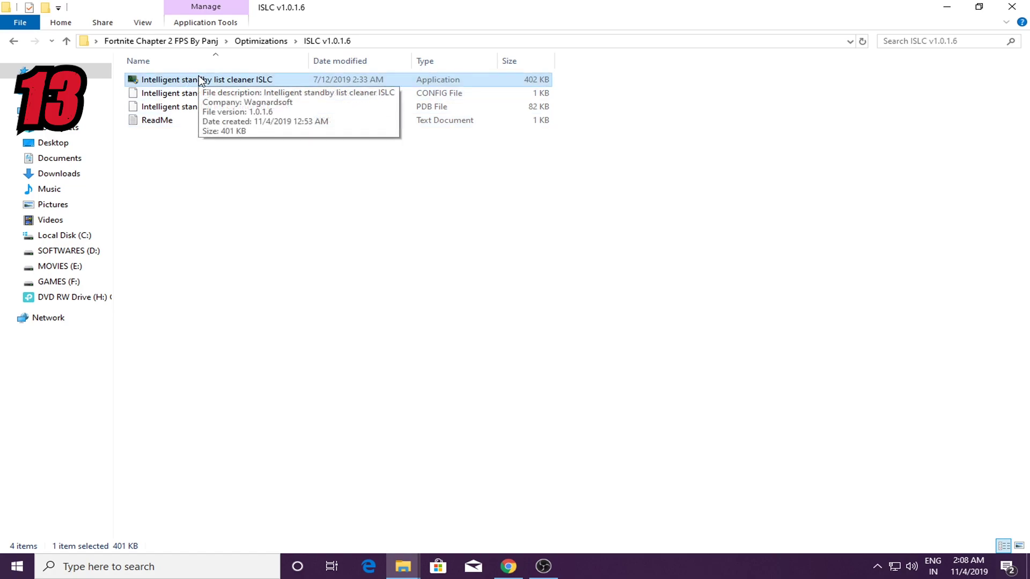
left_click(876, 566)
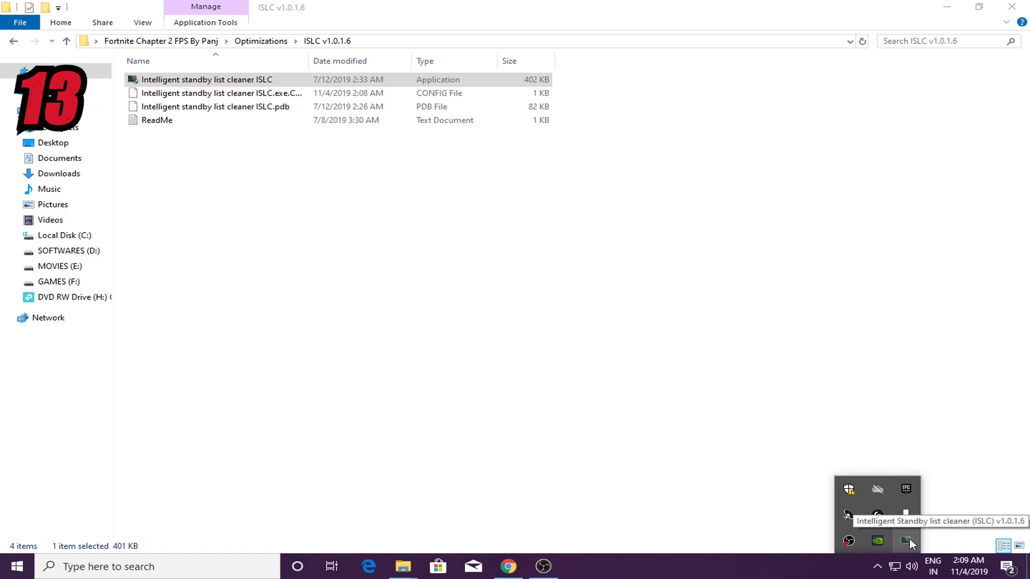
left_click(907, 541)
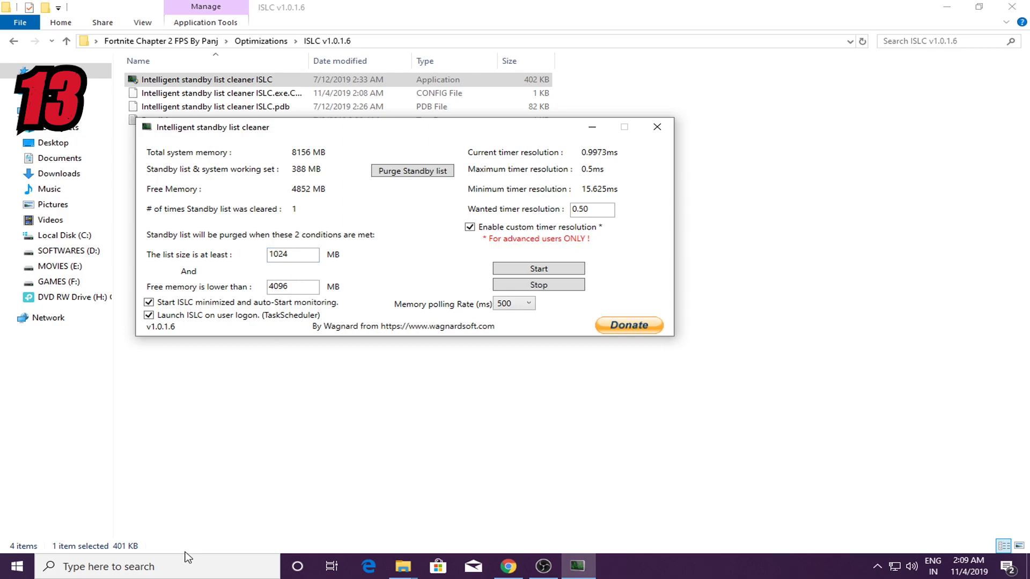
left_click(166, 563)
type("cv")
key("BackSpace")
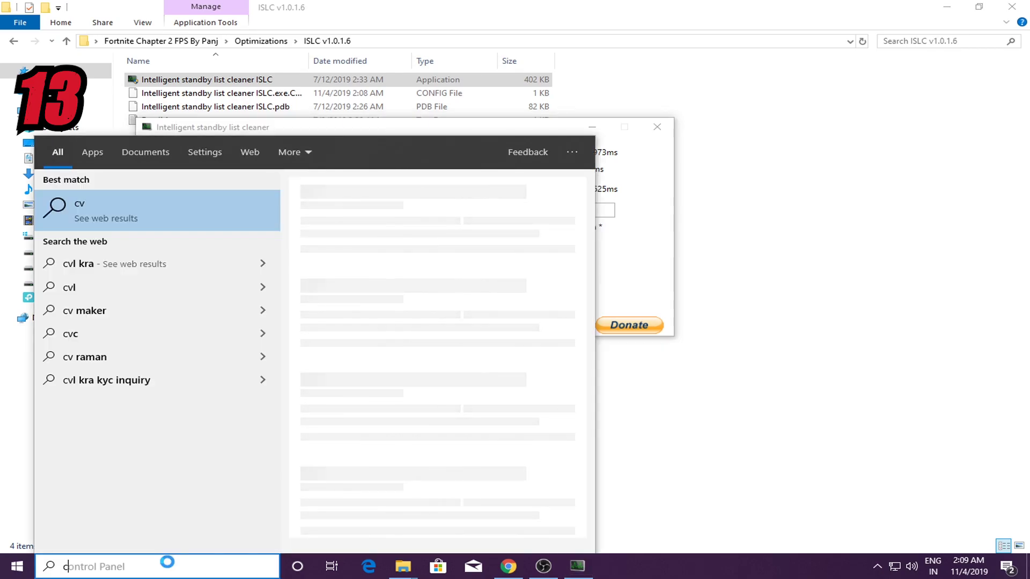
left_click(143, 231)
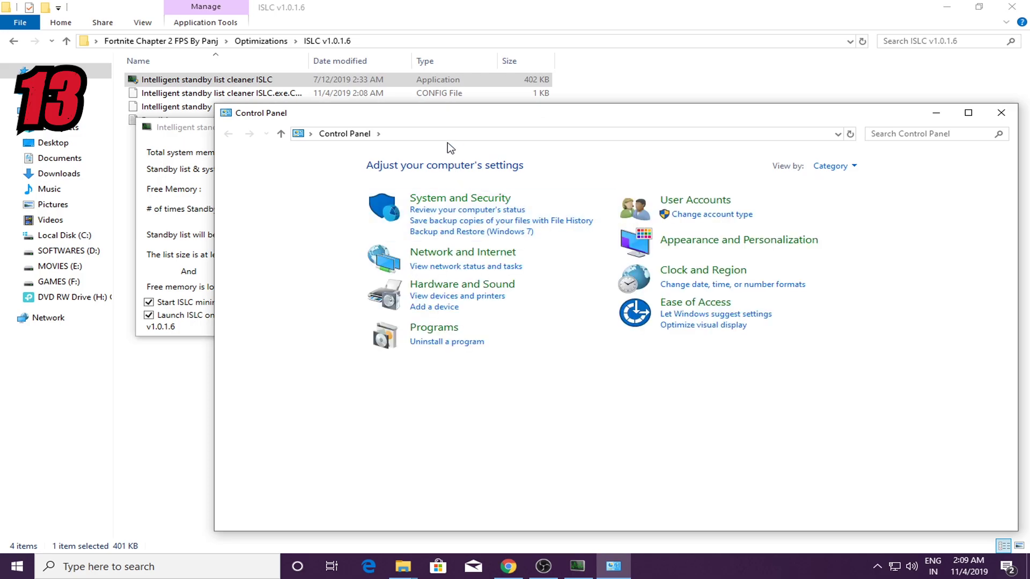
left_click(1001, 112)
Open Calculator, divide 8000 by 2 to work out half of the system memory, and close the calculator
left_click(161, 566)
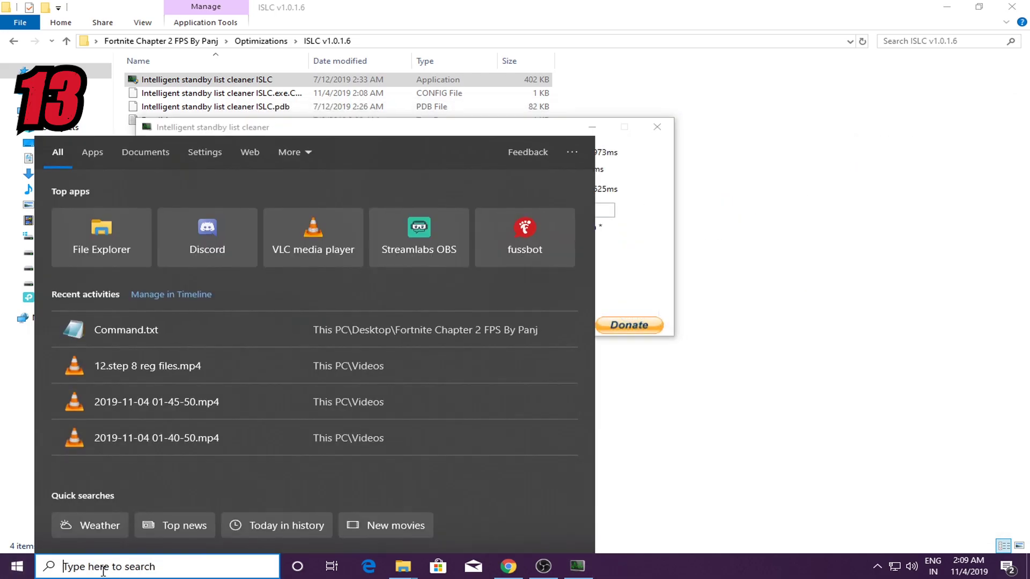
type("c")
left_click(75, 279)
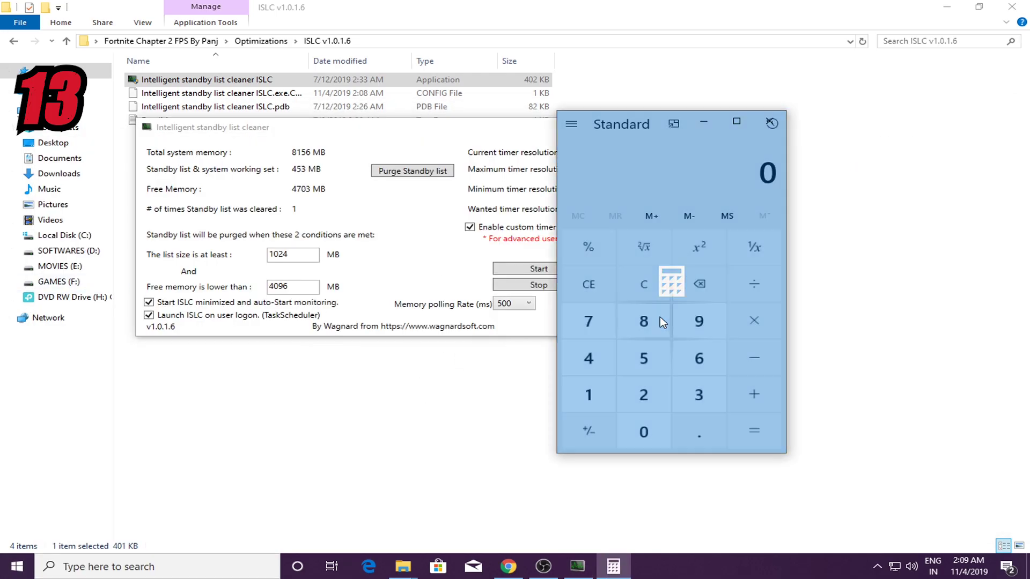
left_click(642, 342)
triple_click(646, 433)
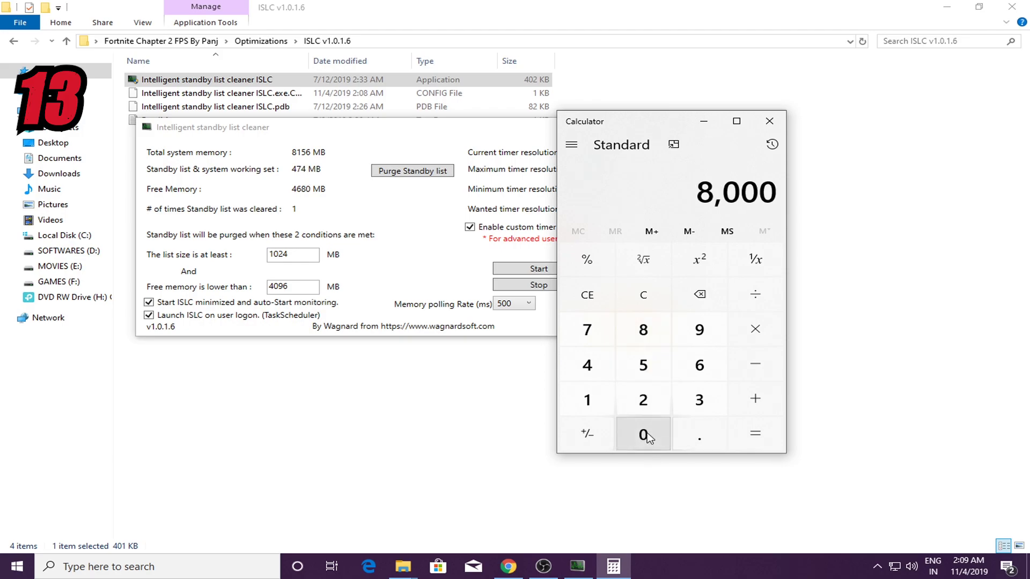
left_click(755, 294)
left_click(644, 399)
key("Return")
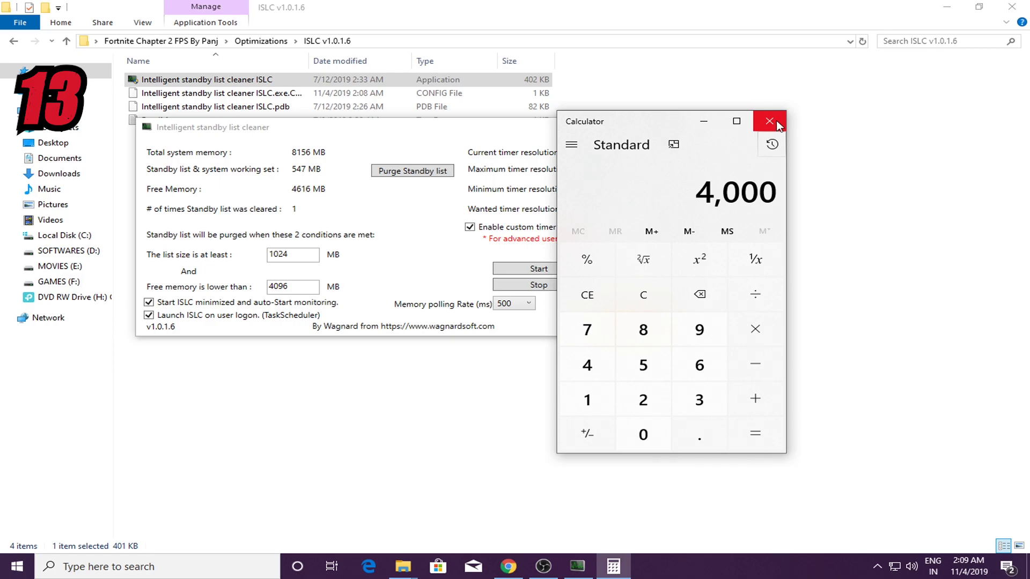
left_click(777, 123)
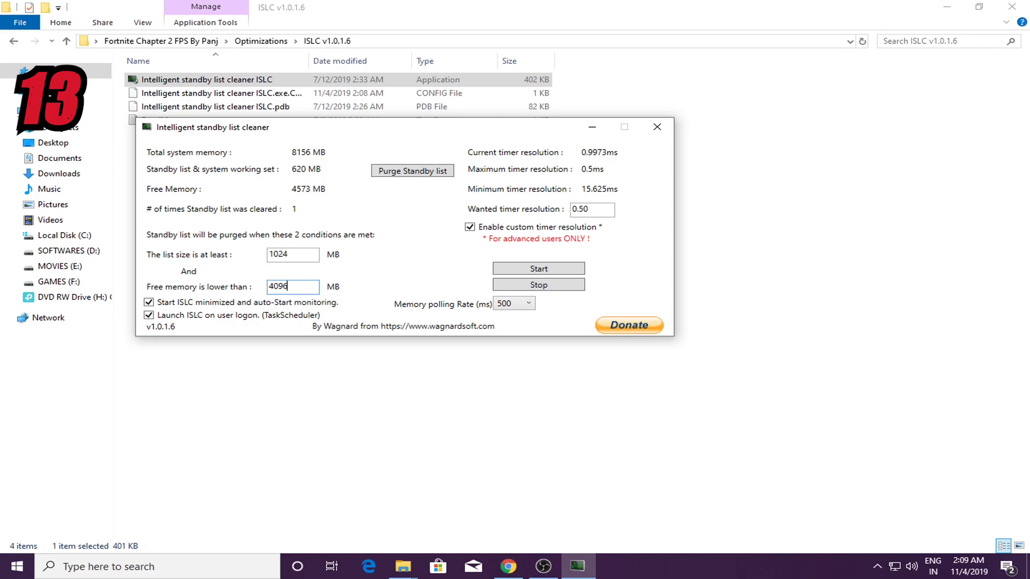
Set the free memory threshold to 4096 MB and, with custom timer resolution enabled, the wanted timer resolution to 0.50
left_click_drag(293, 286, 188, 286)
key("BackSpace")
left_click(470, 227)
left_click_drag(584, 208, 514, 214)
key("BackSpace")
type("0")
Start the standby list monitoring and purge the standby list several times
left_click(525, 269)
left_click(427, 173)
left_click(402, 180)
left_click(401, 180)
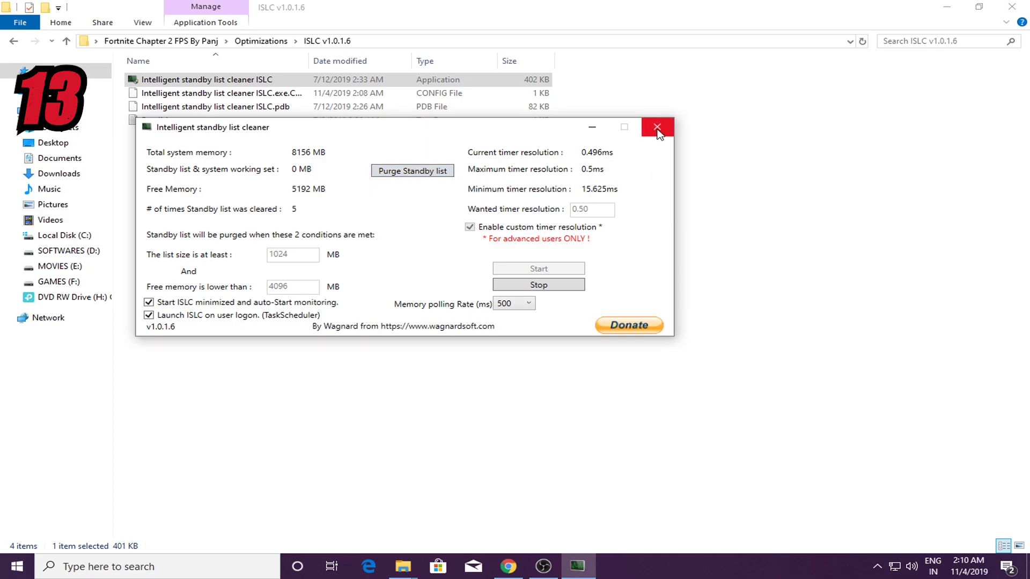
Close Intelligent standby list cleaner and the ISLC v1.0.1.6 folder window, and refresh the desktop
left_click(658, 137)
left_click(1012, 6)
right_click(504, 146)
left_click(534, 181)
right_click(536, 173)
left_click(540, 213)
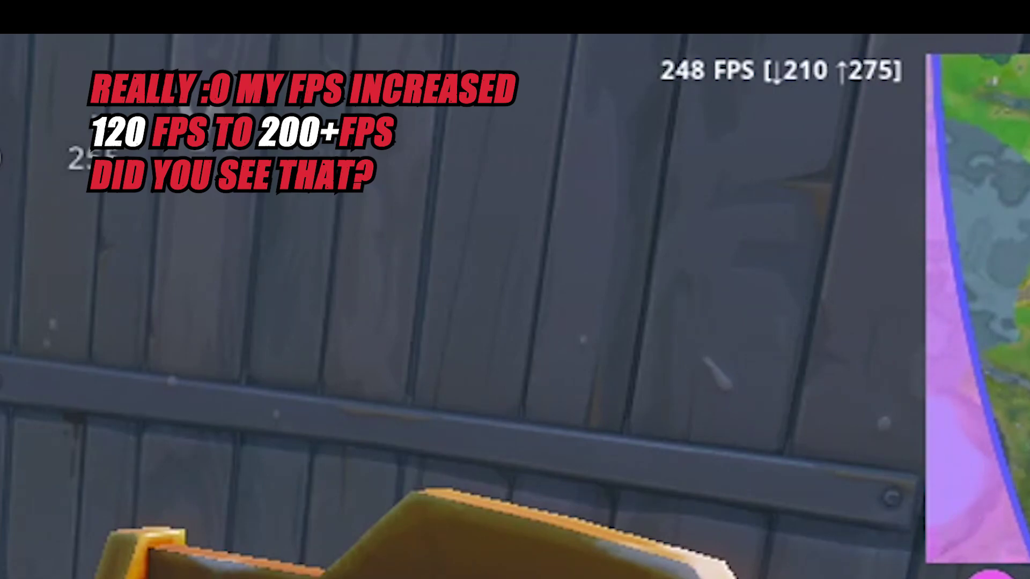
Open the in-game menu in Fortnite
key("Escape")
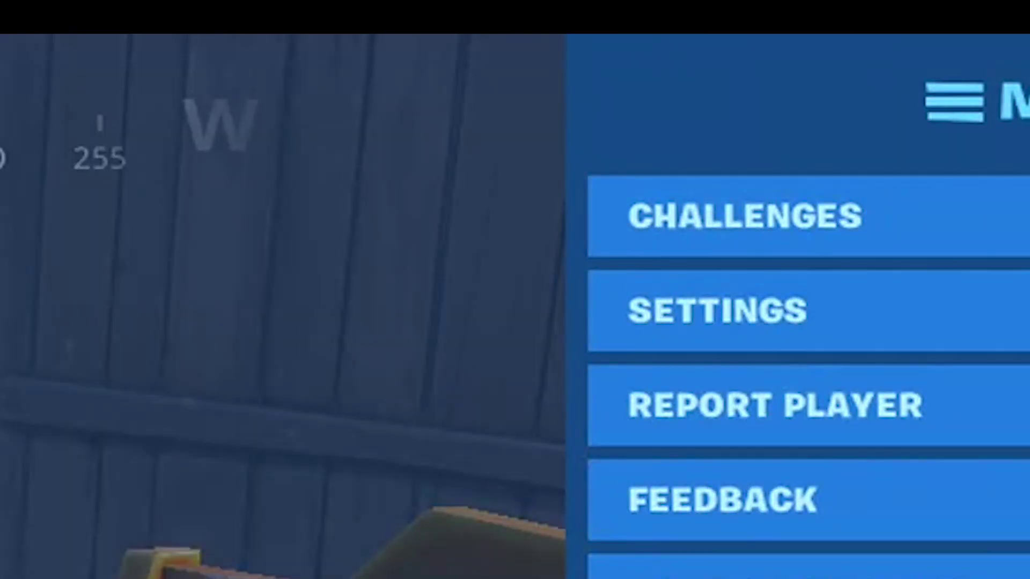